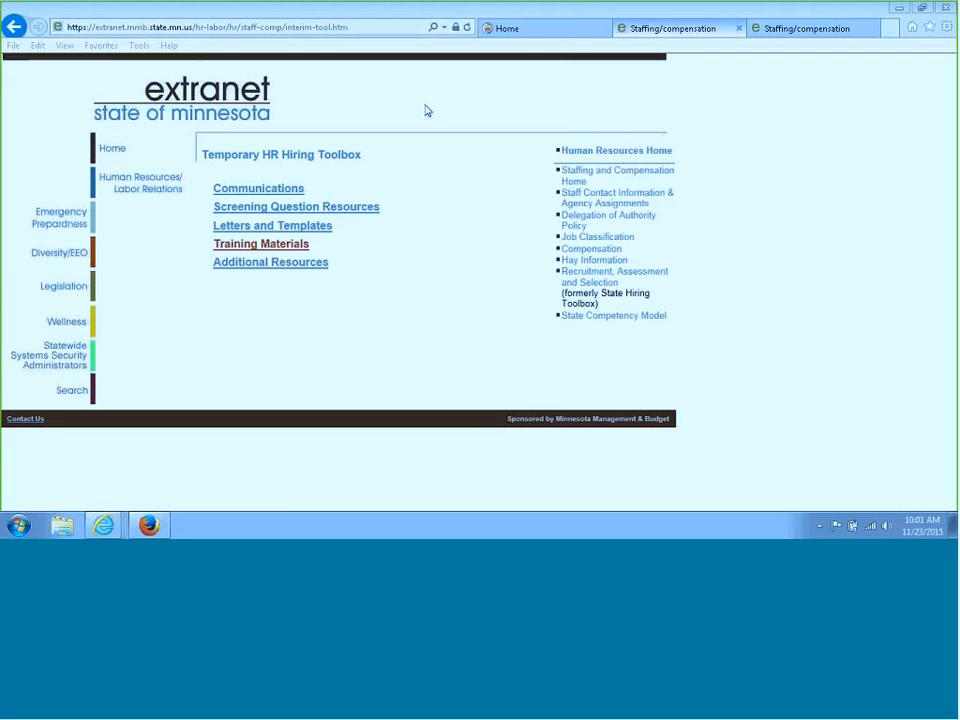
# Open the Training Materials page and the RS QRG Create a Job Opening guide
pyautogui.click(277, 249)
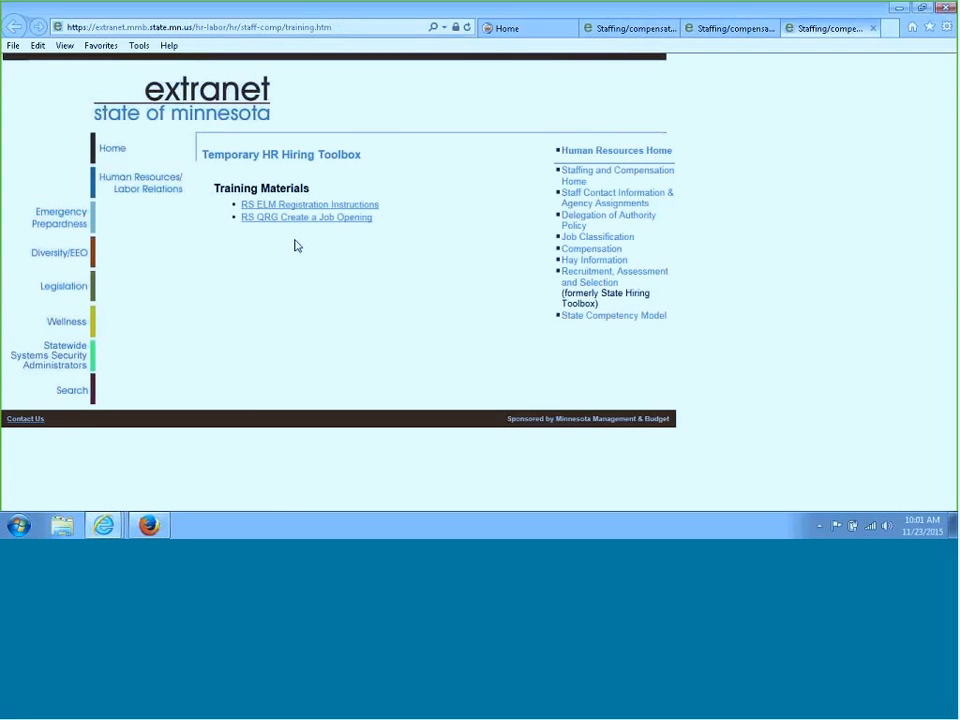
pyautogui.click(345, 219)
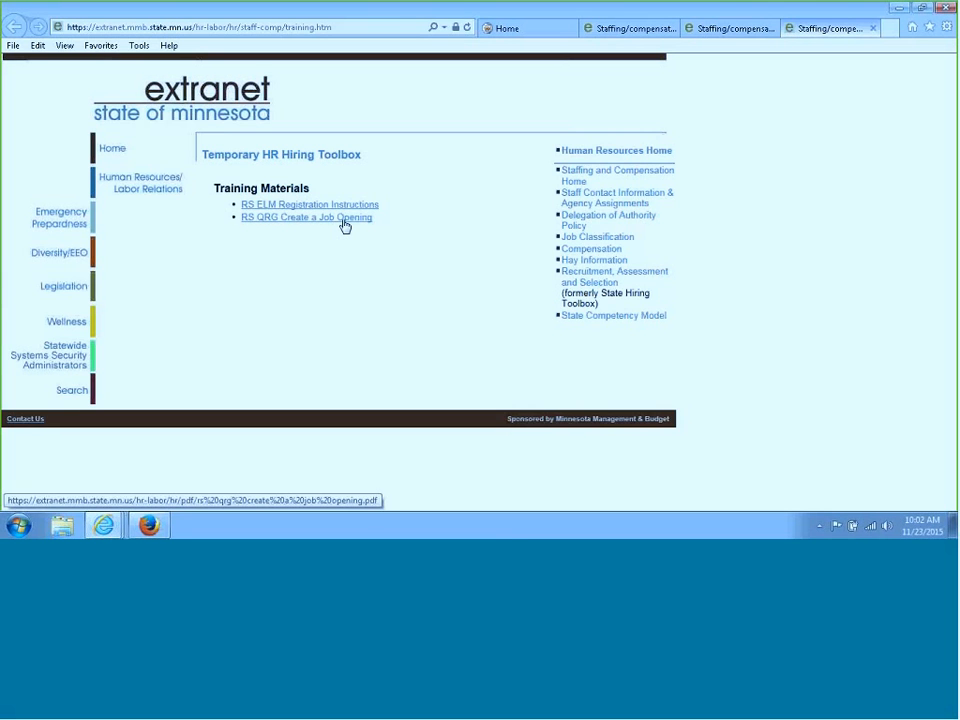
pyautogui.click(344, 224)
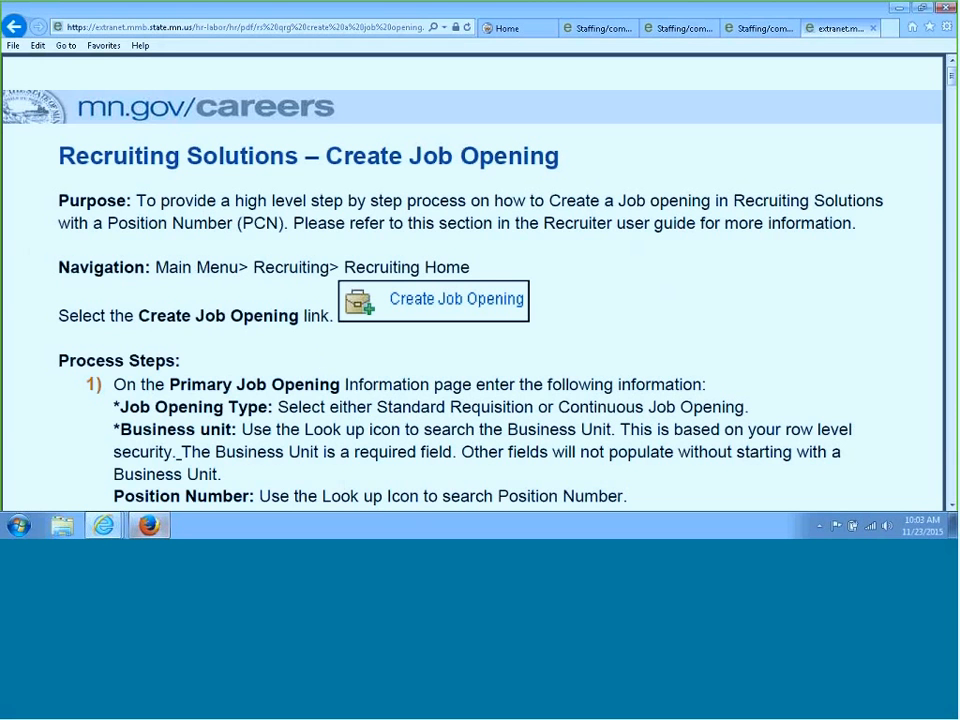
pyautogui.moveTo(101, 527)
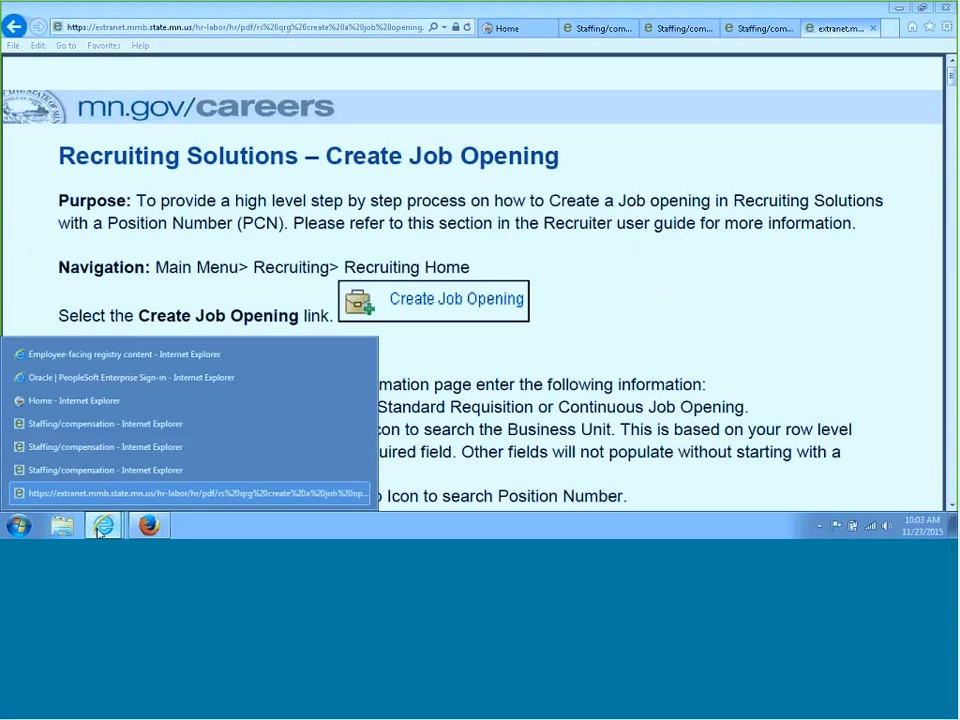
pyautogui.click(173, 378)
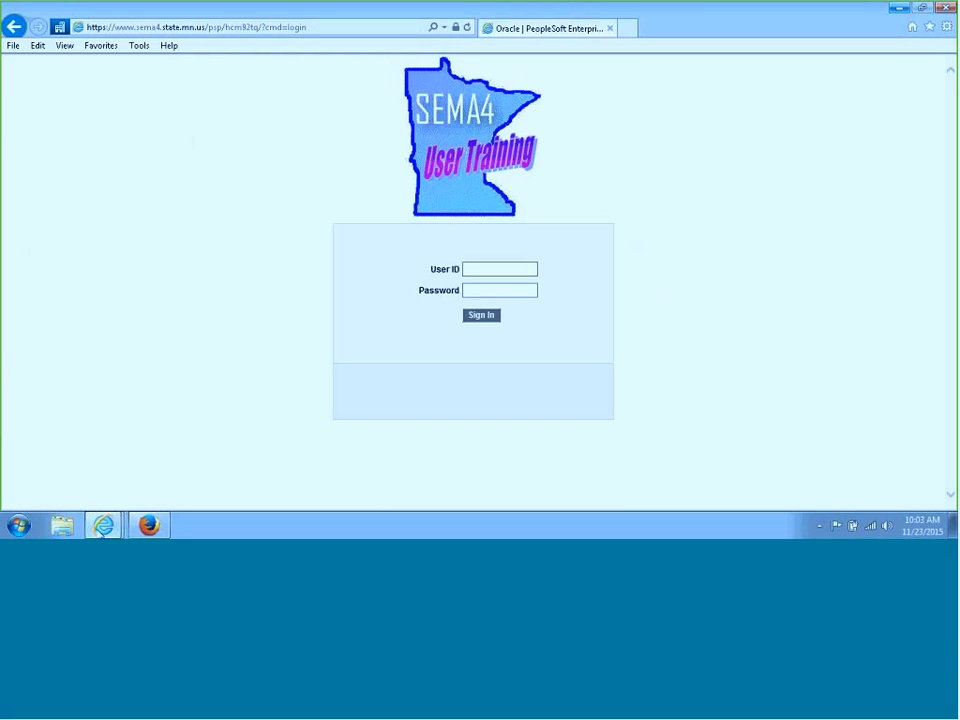
pyautogui.click(946, 8)
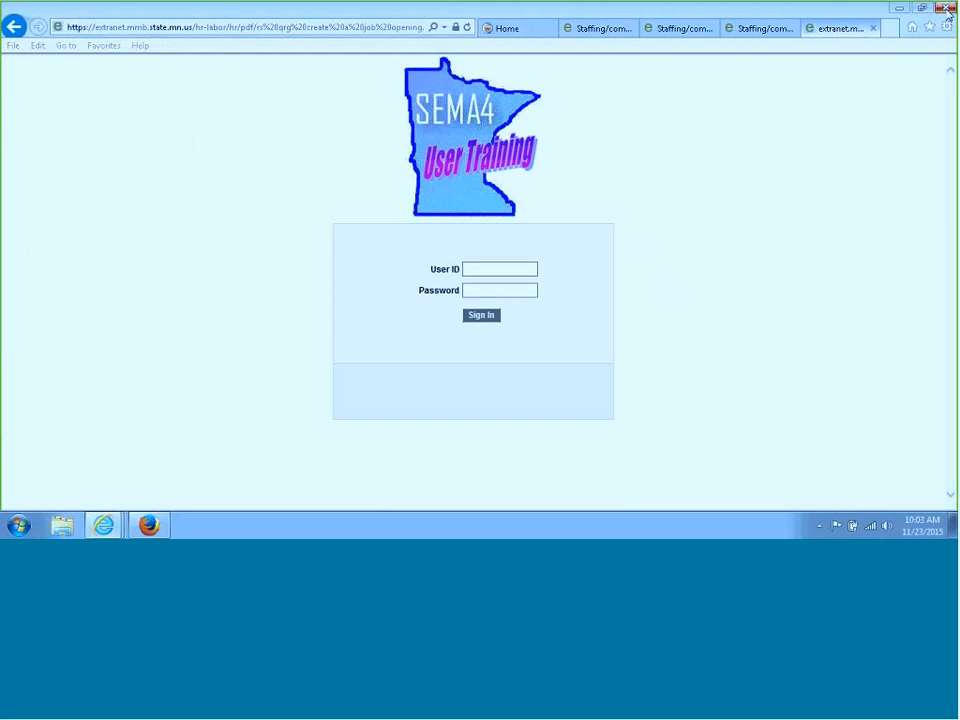
# Switch to the signed-in Employee Self Service window and maximize it
pyautogui.click(103, 525)
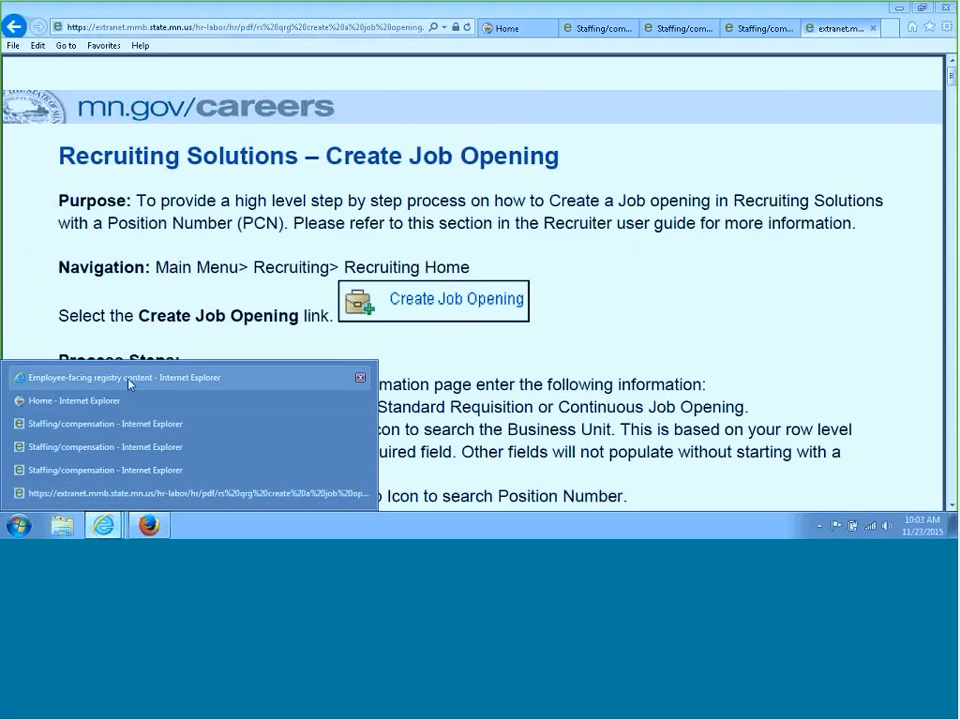
pyautogui.click(128, 382)
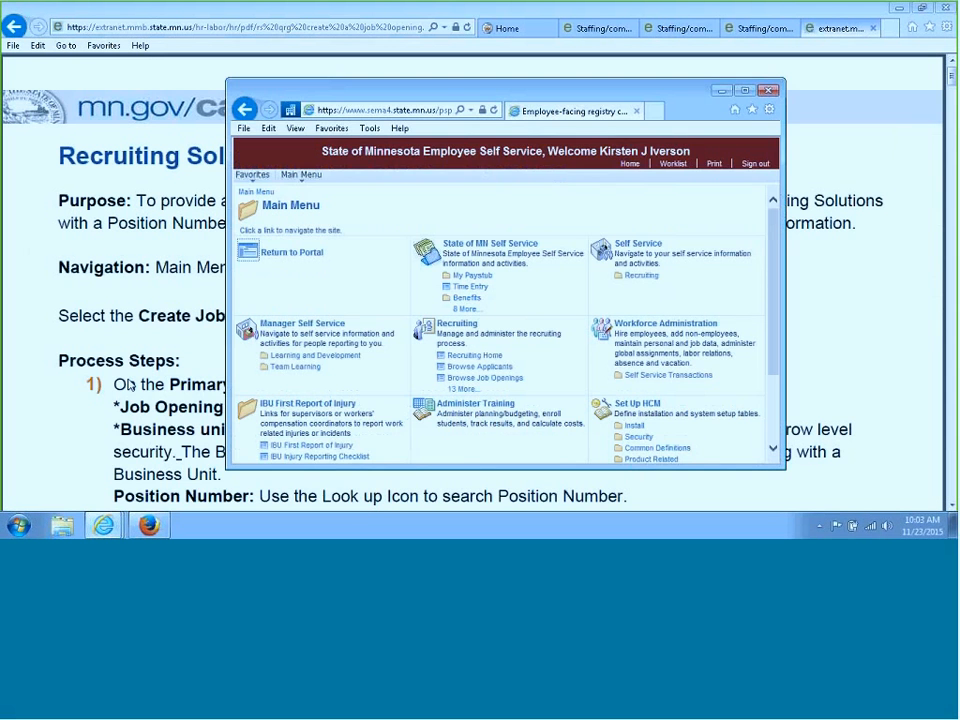
pyautogui.click(744, 91)
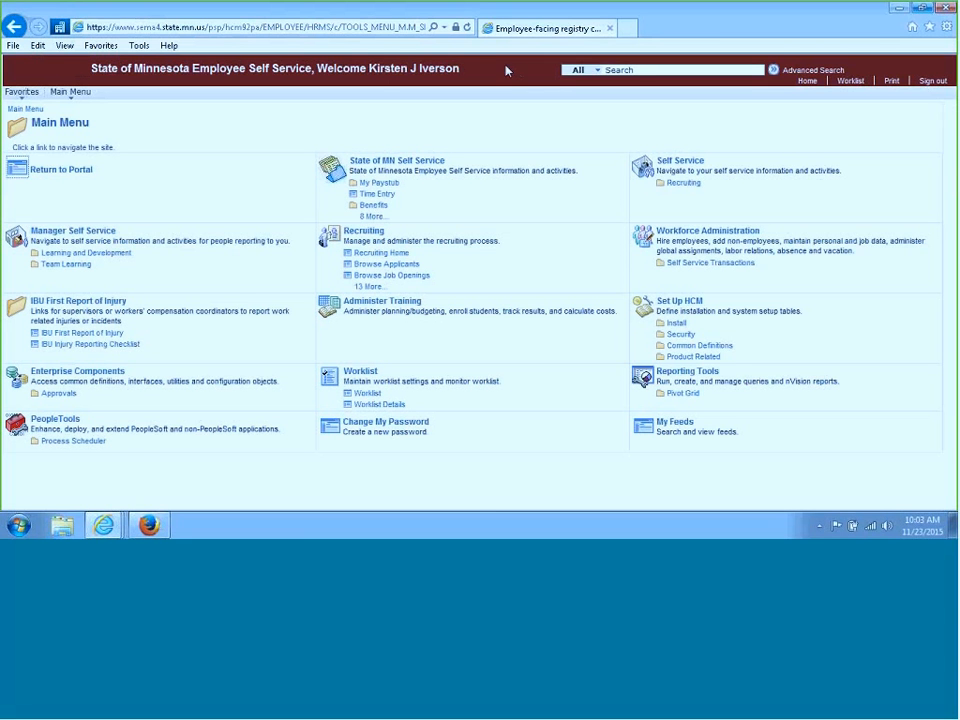
# Go to Recruiting, open Recruiting Home, and start Create Job Opening
pyautogui.click(381, 236)
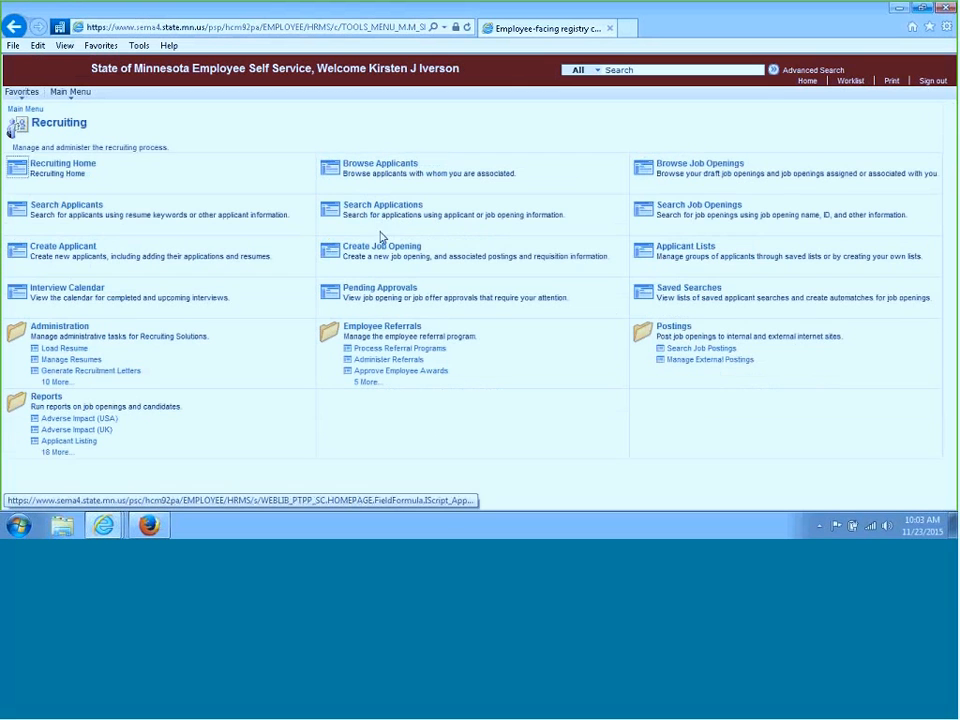
pyautogui.click(93, 170)
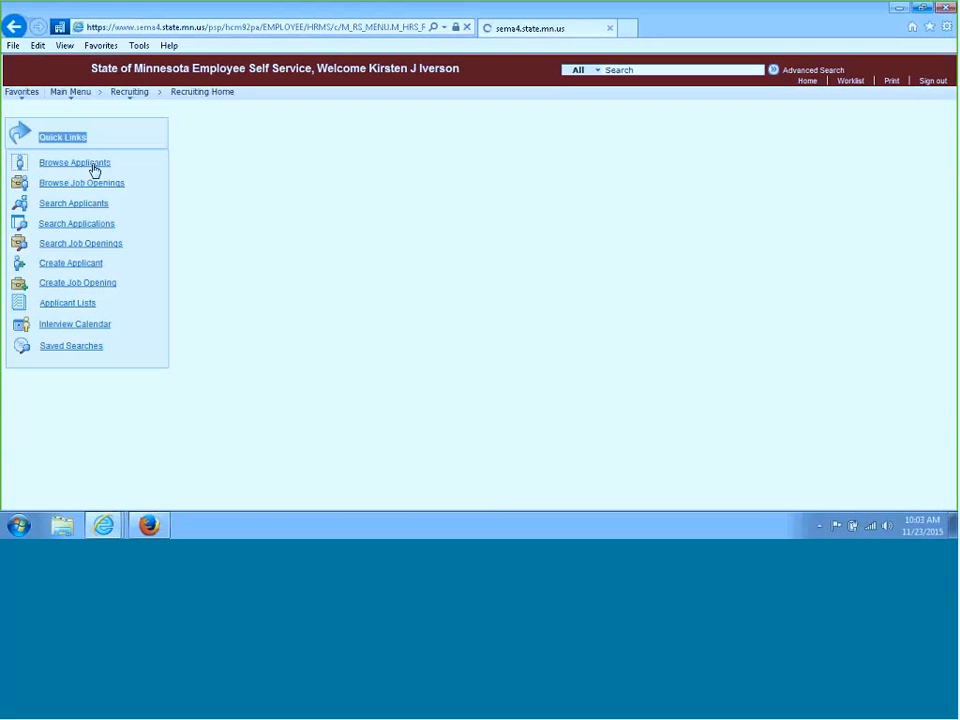
pyautogui.click(87, 285)
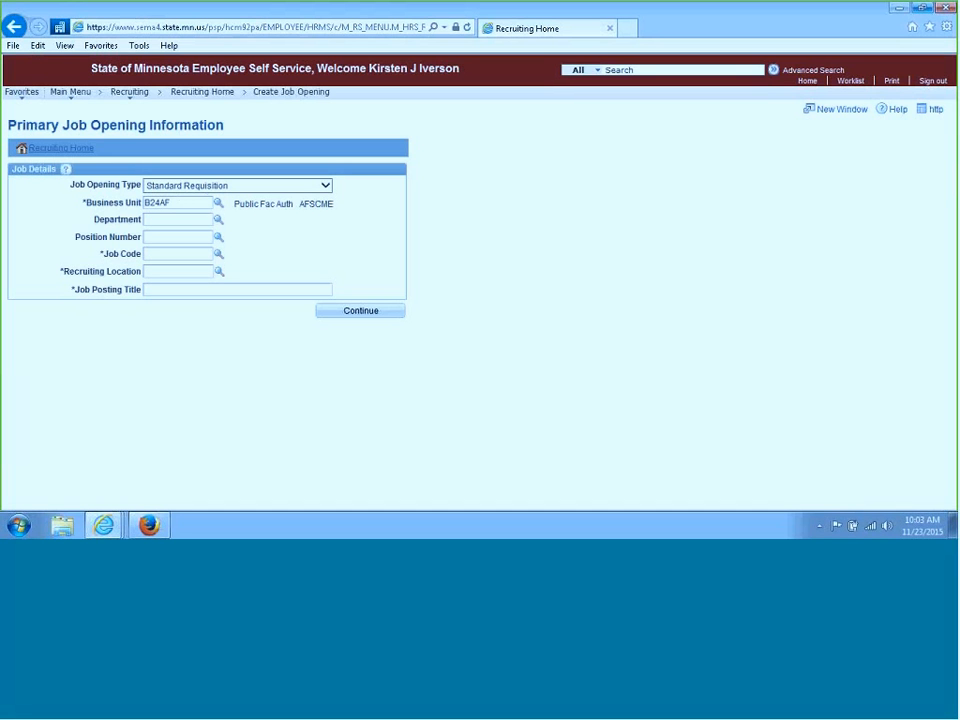
# Look up business units beginning with g10 and set the Business Unit to G10AF (Mn Mgmt & Budget - AFSCME)
pyautogui.click(218, 205)
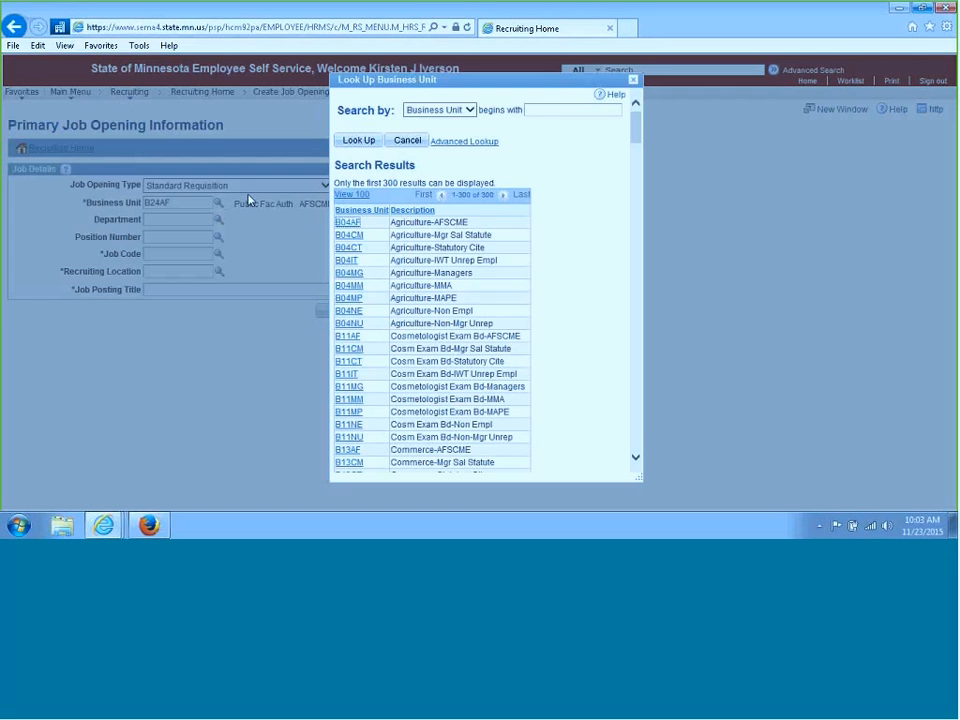
pyautogui.click(455, 143)
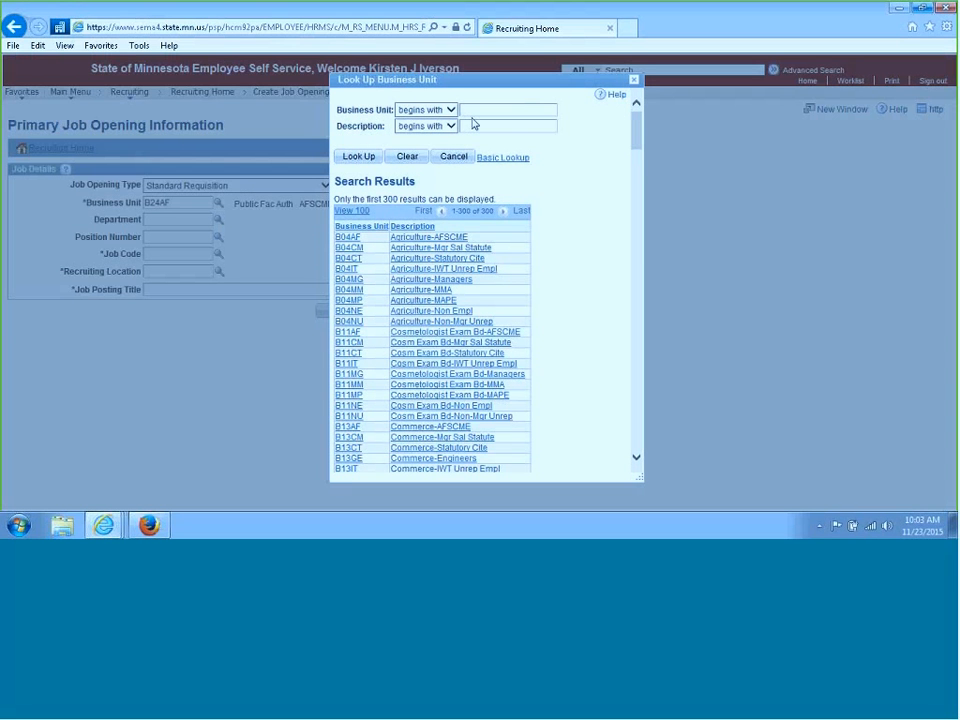
pyautogui.write('g10')
pyautogui.click(374, 159)
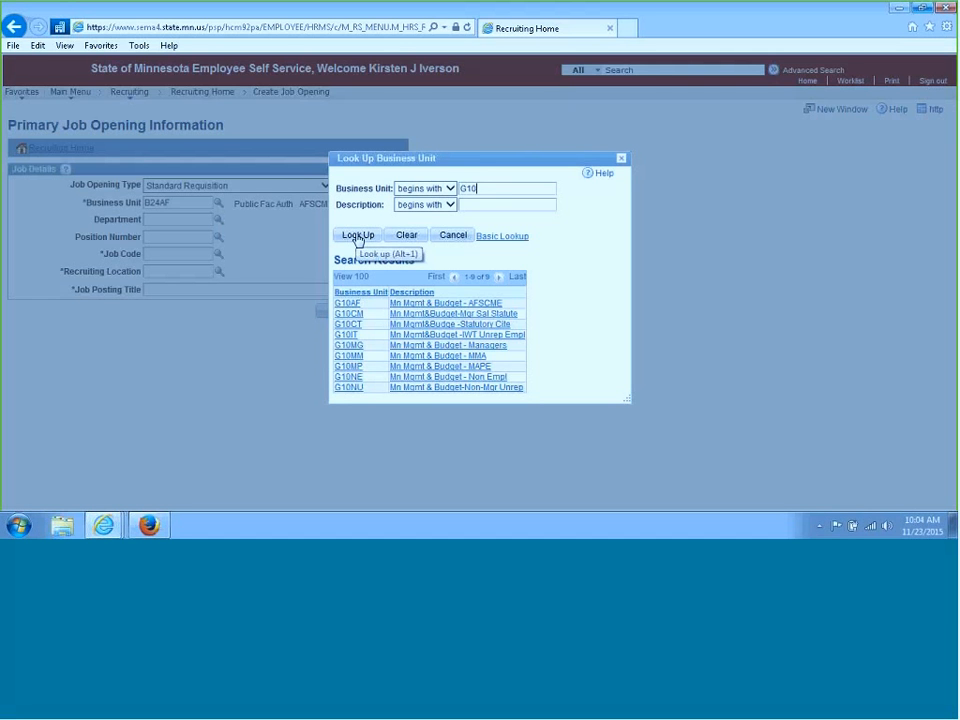
pyautogui.click(455, 305)
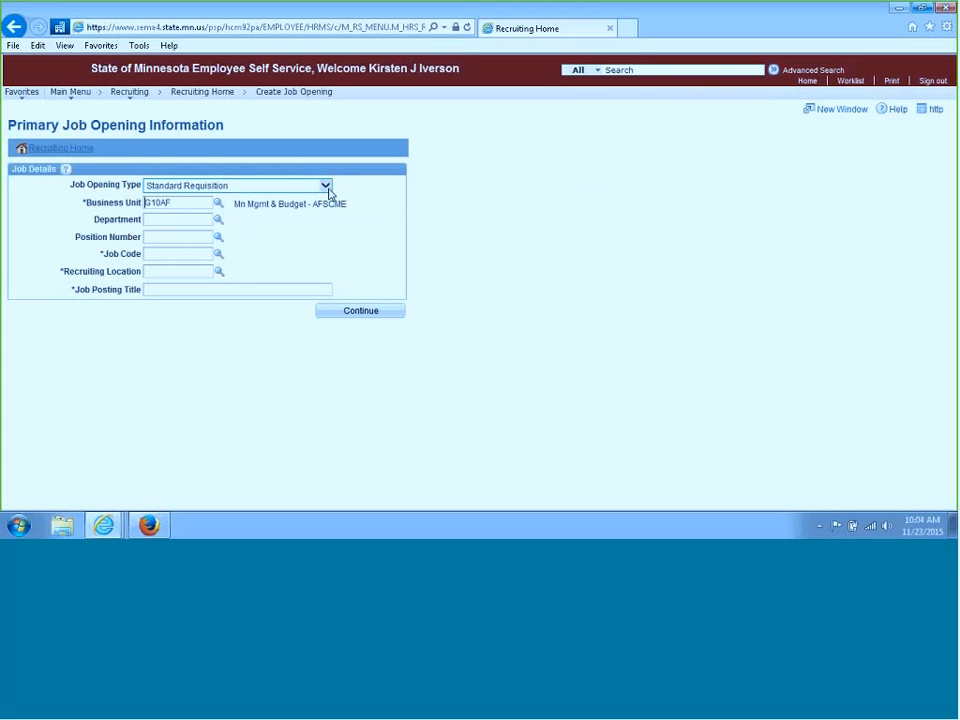
# Select Standard Requisition as the job opening type
pyautogui.click(327, 186)
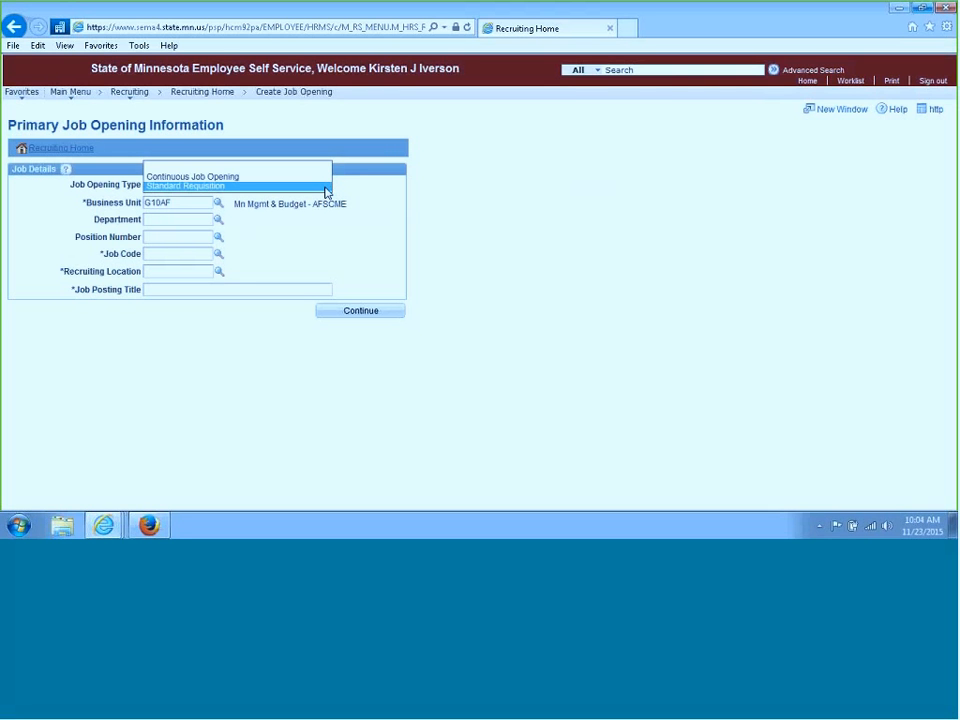
pyautogui.click(325, 188)
pyautogui.click(325, 188)
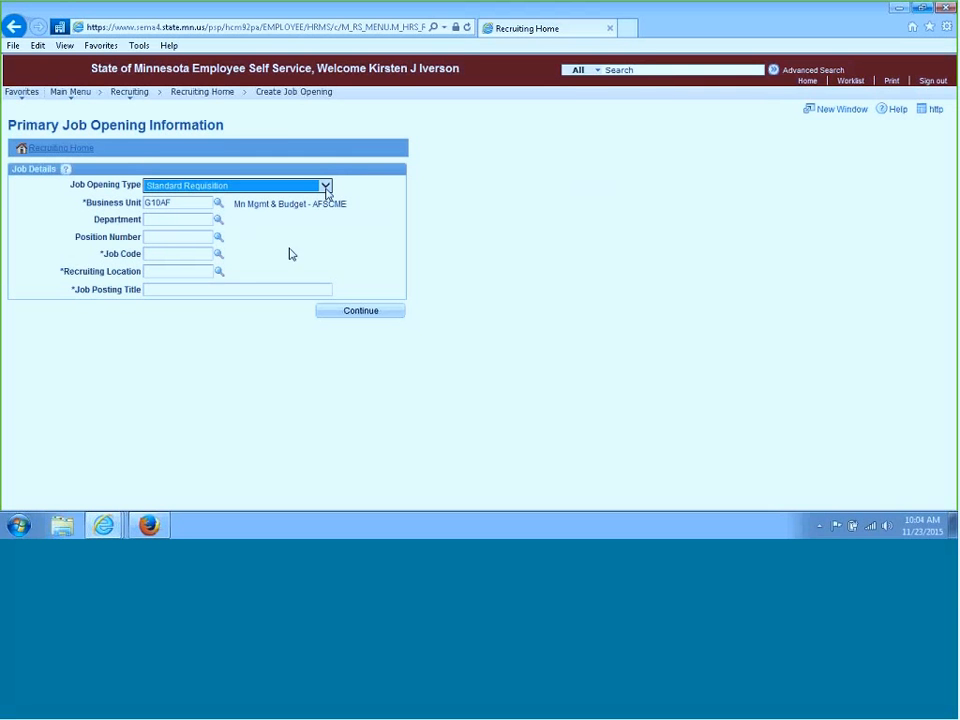
# Look up position numbers and set the Position Number to 00586040 (Customer Svcs Specialist Int)
pyautogui.click(205, 238)
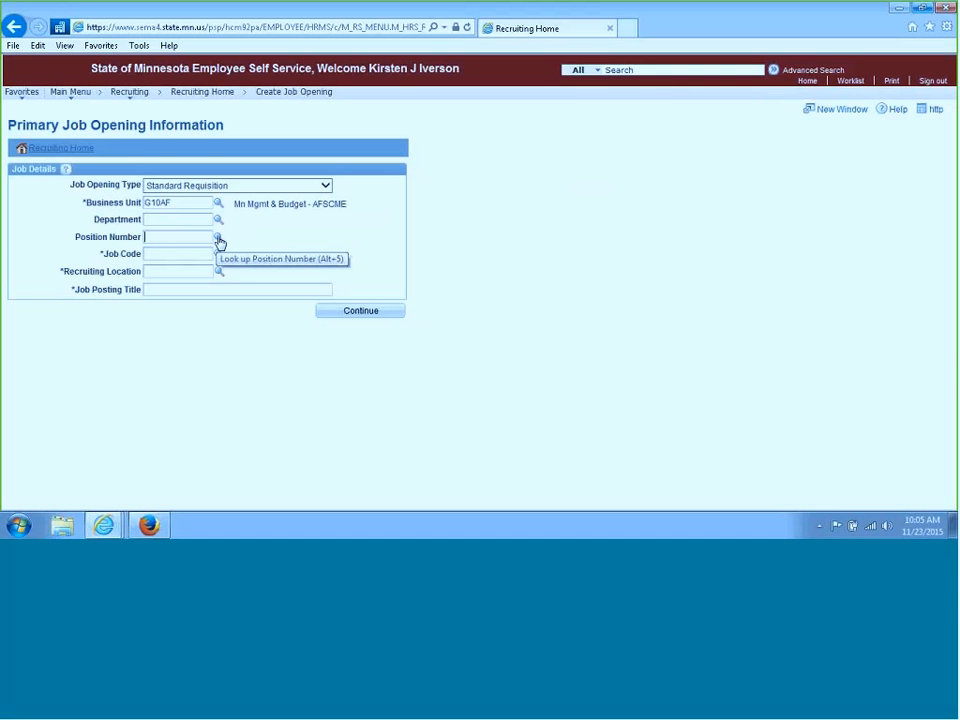
pyautogui.click(218, 241)
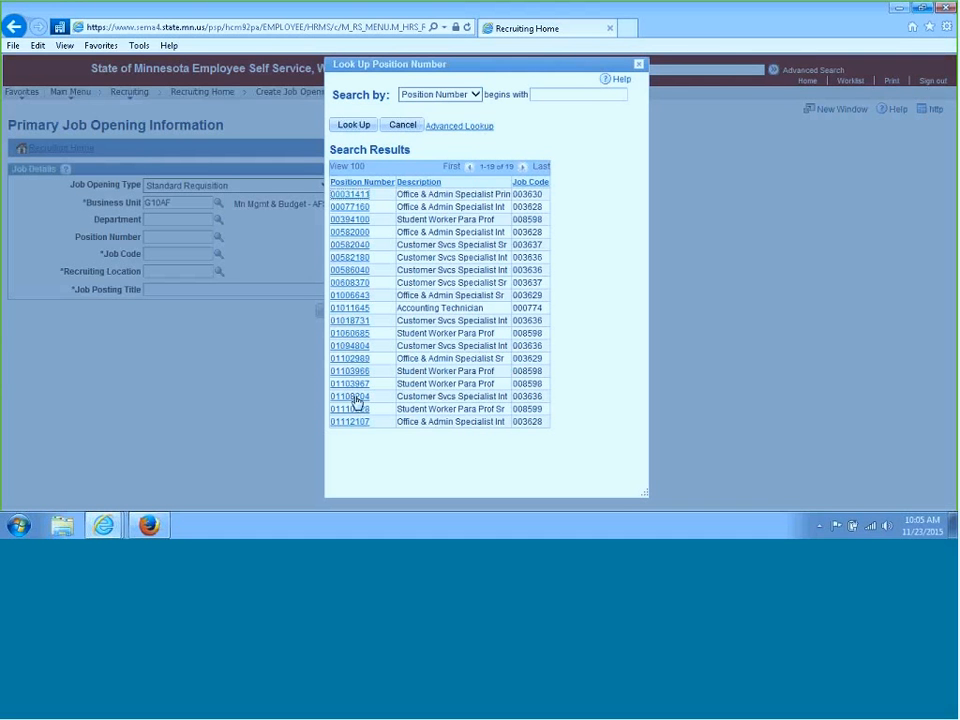
pyautogui.click(362, 272)
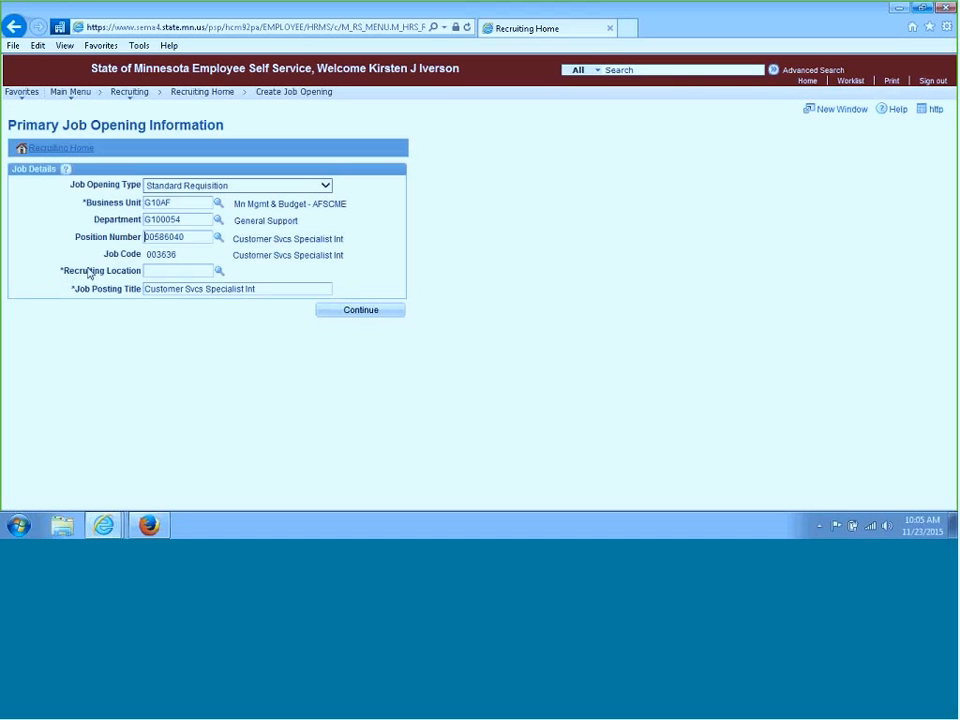
# Look up recruiting locations, sorting the results, and set the Recruiting Location to 1001 (St. Paul)
pyautogui.click(219, 273)
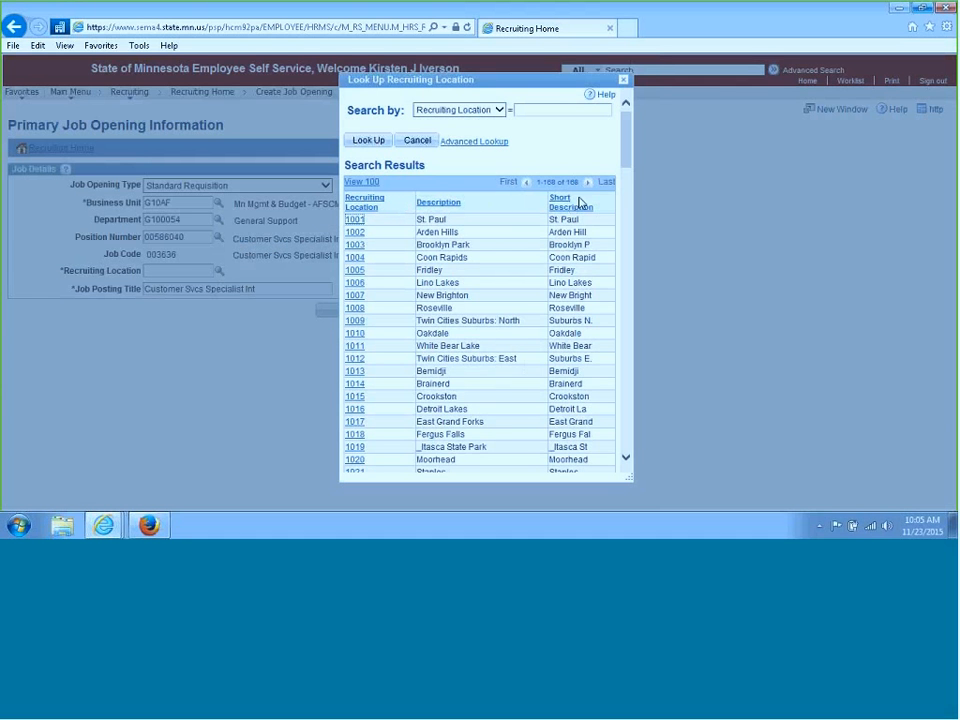
pyautogui.click(447, 204)
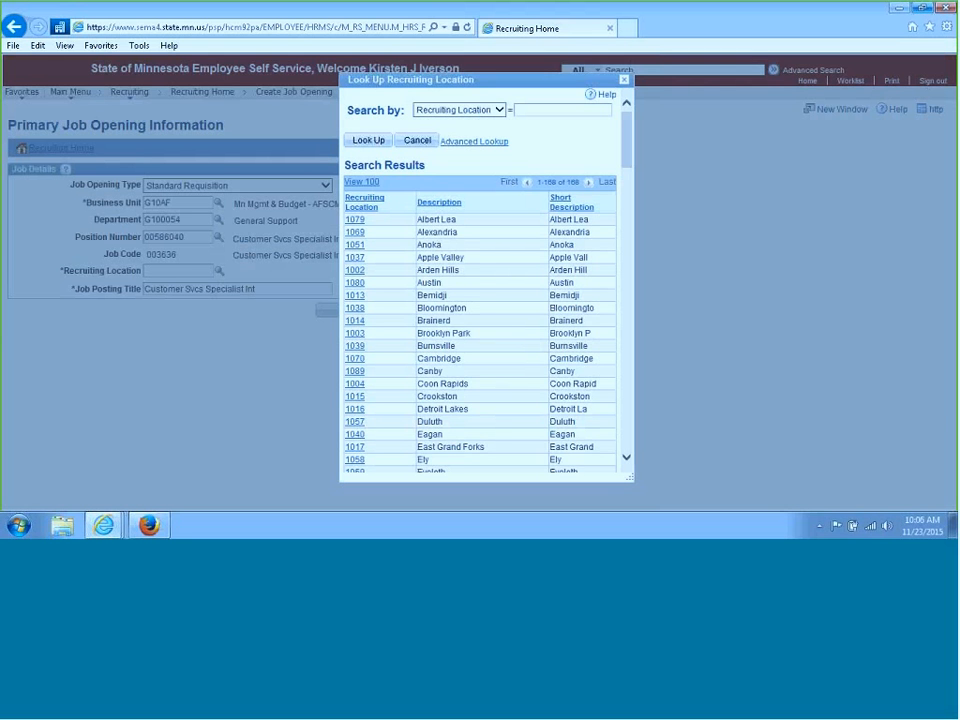
pyautogui.click(376, 206)
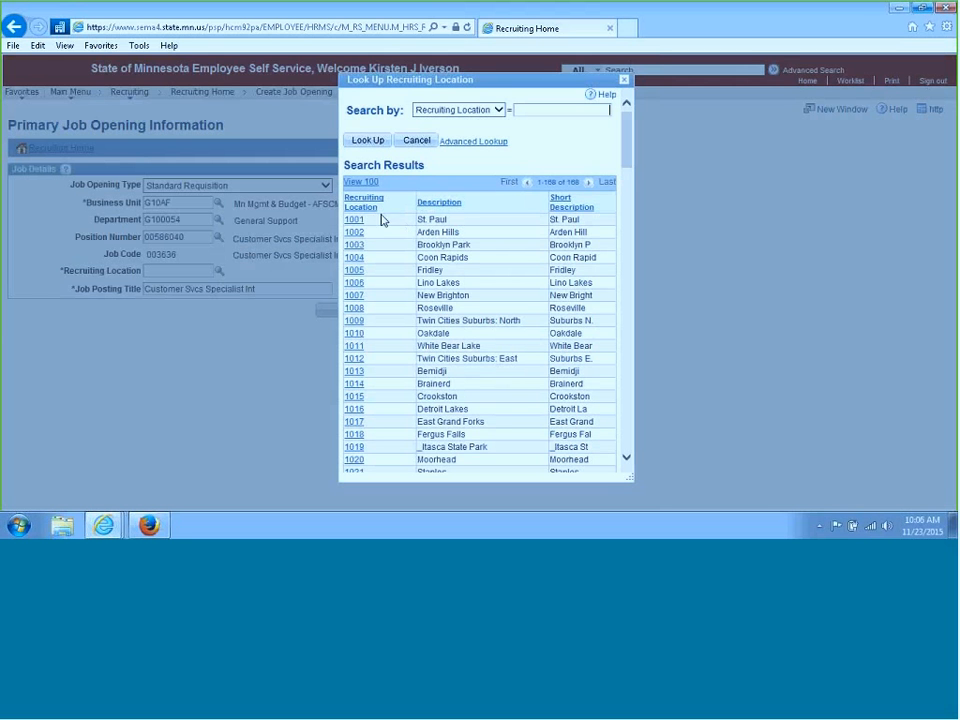
pyautogui.click(485, 143)
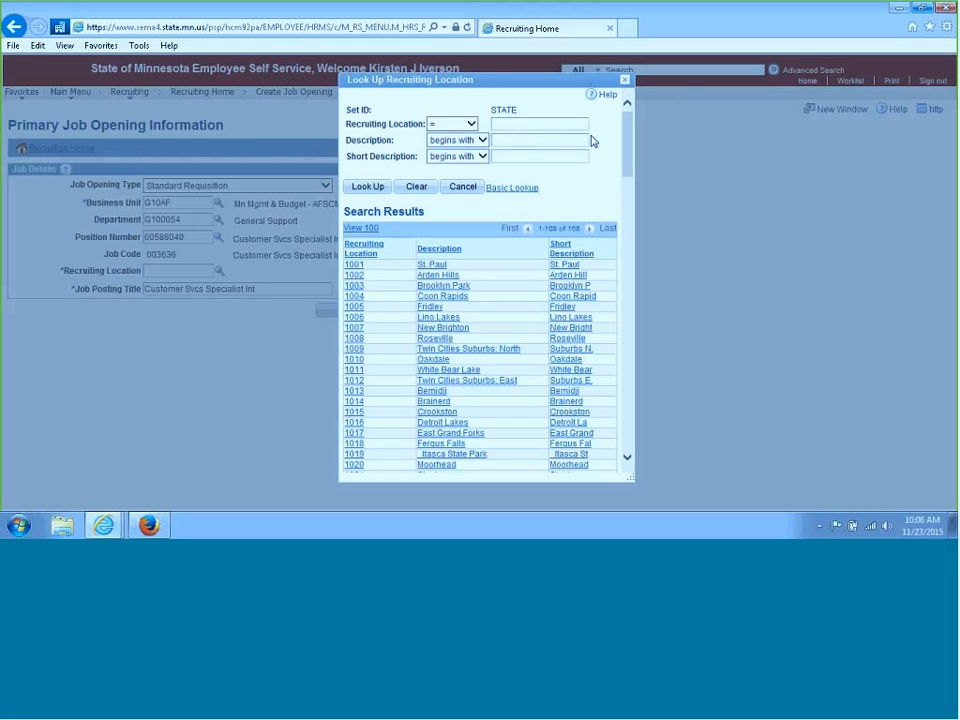
pyautogui.click(513, 142)
pyautogui.click(435, 265)
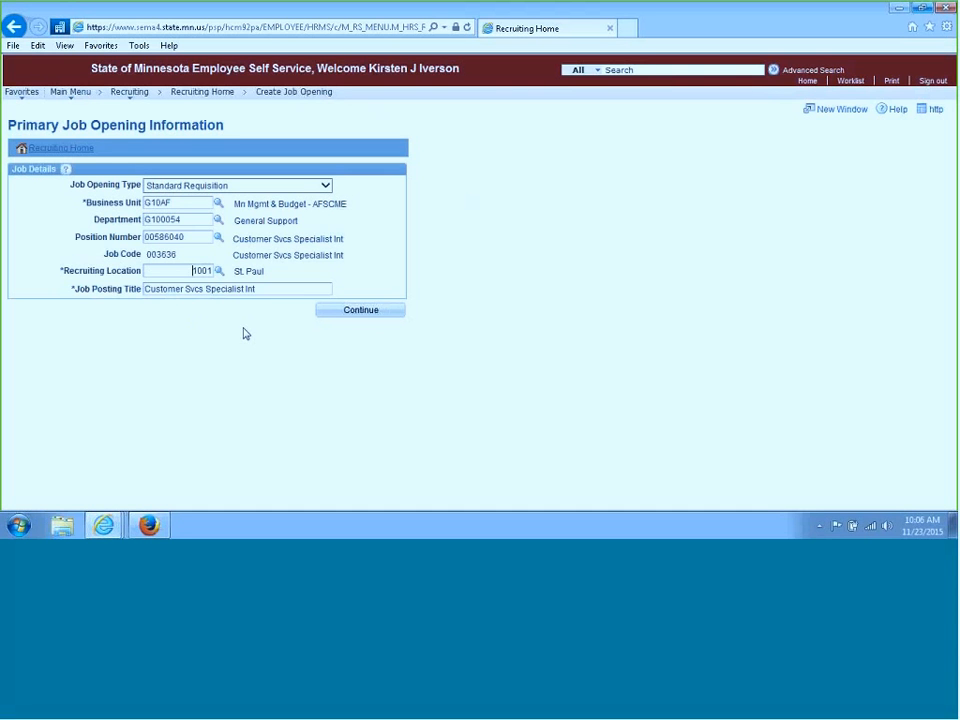
# Continue to the Job Opening page and save the job opening as a draft
pyautogui.click(377, 318)
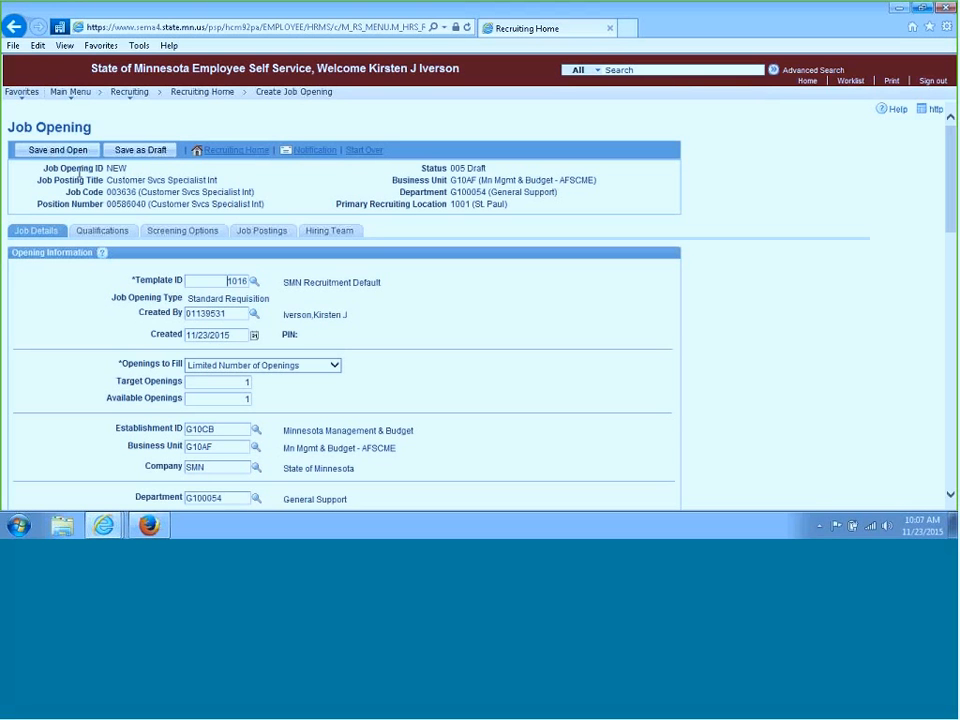
pyautogui.click(170, 160)
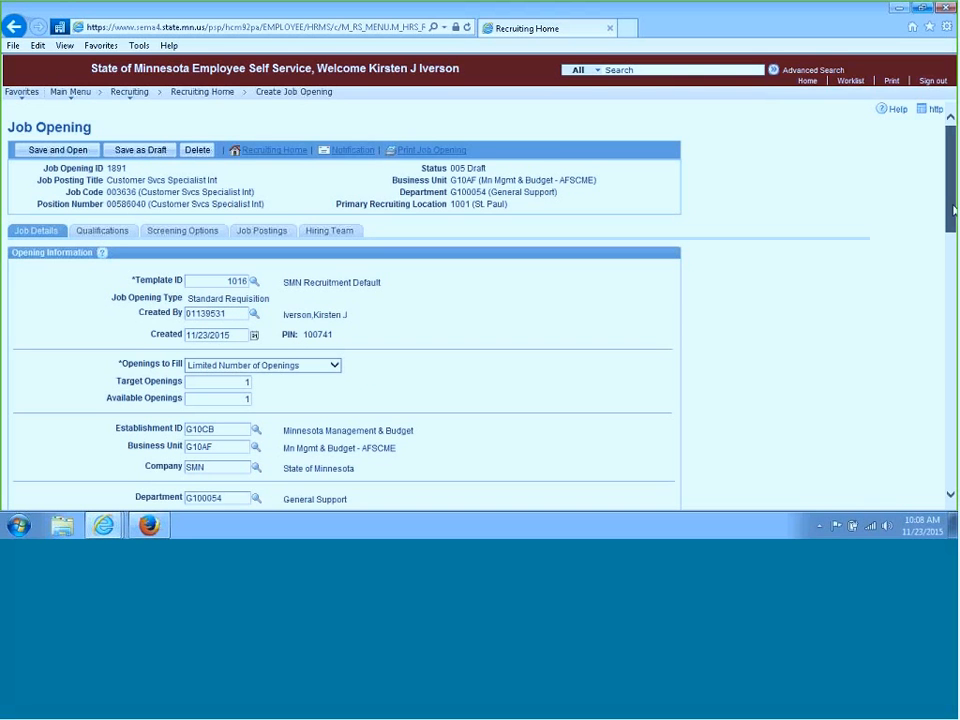
# Review the job opening details, locations, positions, staffing and salary information
pyautogui.moveTo(954, 211); pyautogui.dragTo(954, 254)
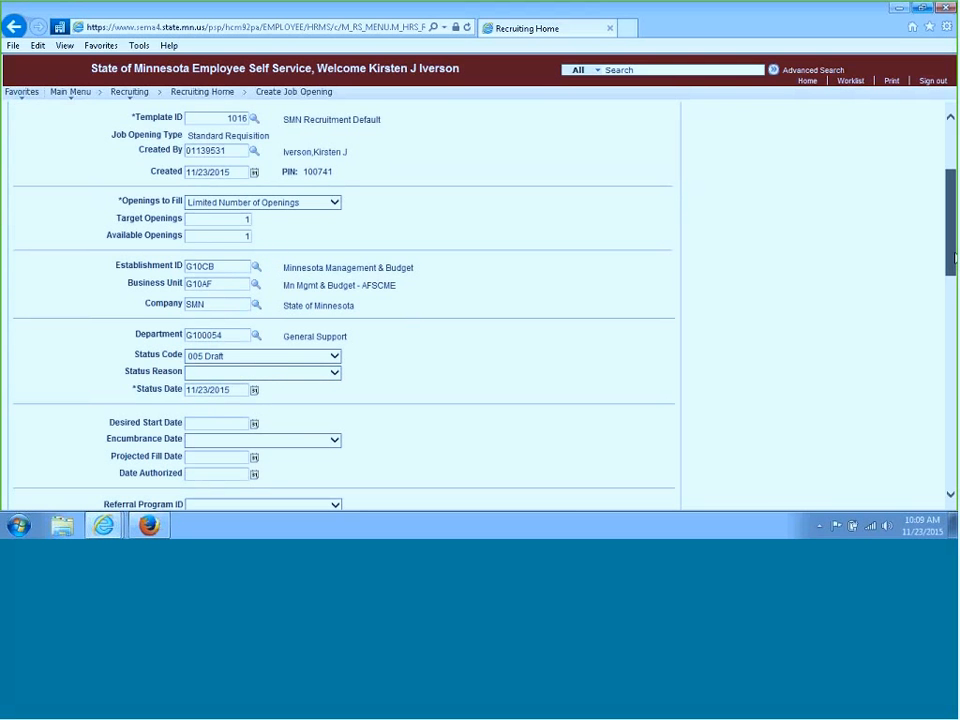
pyautogui.moveTo(953, 258); pyautogui.dragTo(953, 357)
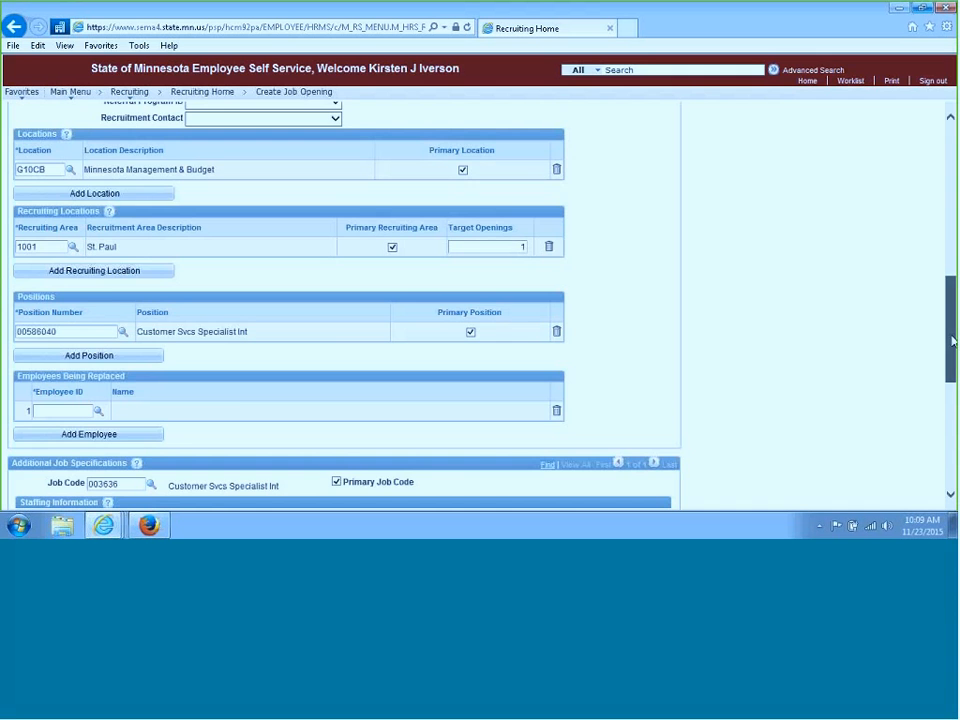
pyautogui.moveTo(951, 343); pyautogui.dragTo(938, 236)
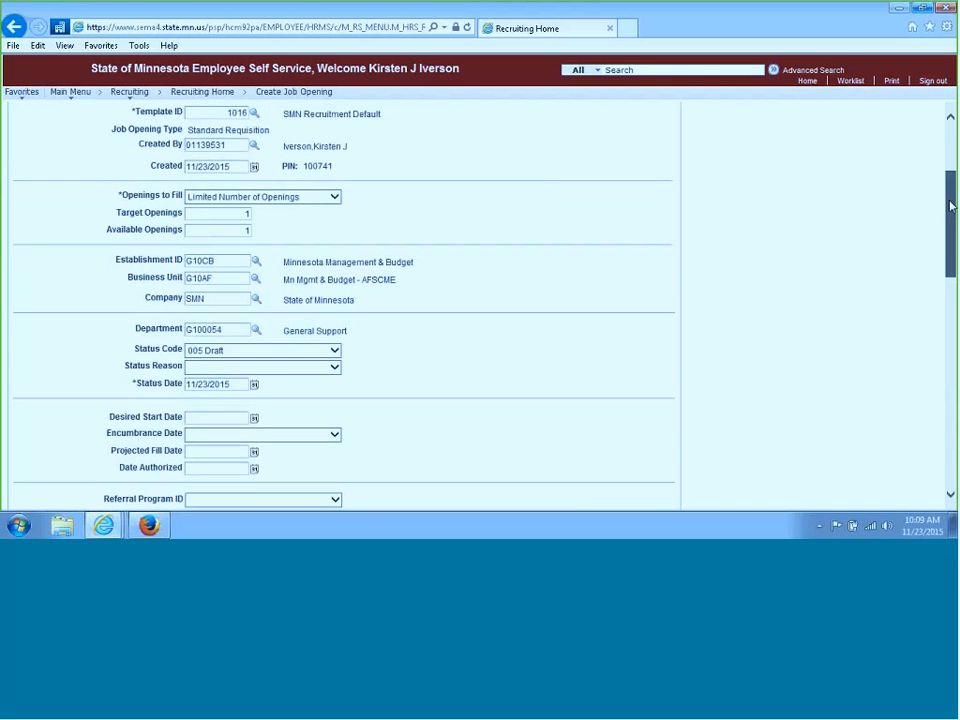
pyautogui.scroll(-2, 695, 265)
pyautogui.scroll(-8, 340, 300)
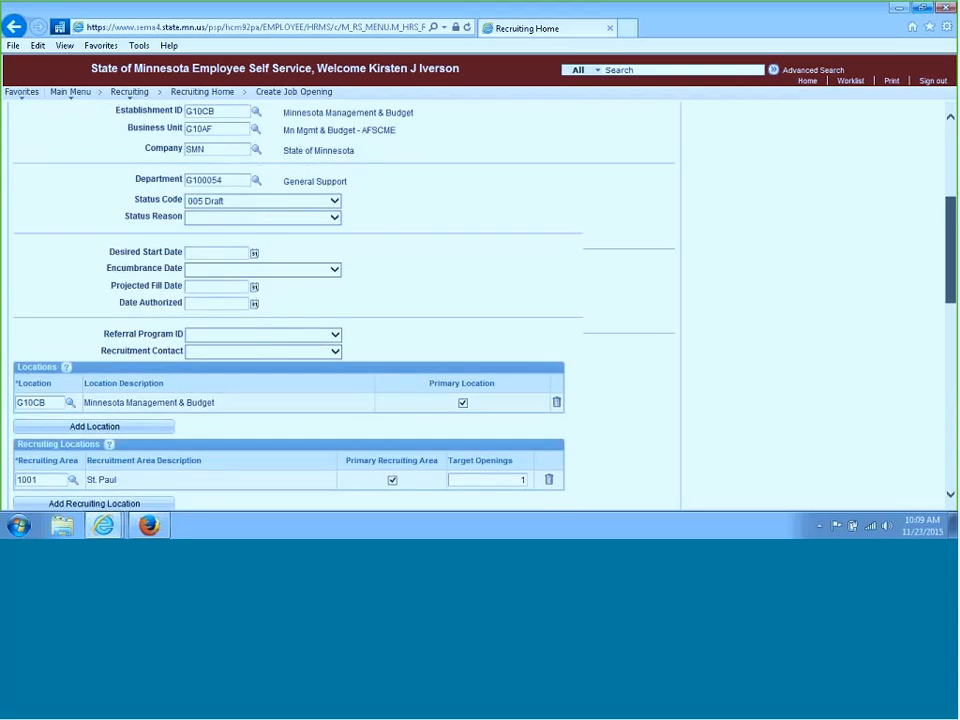
pyautogui.scroll(-5, 340, 300)
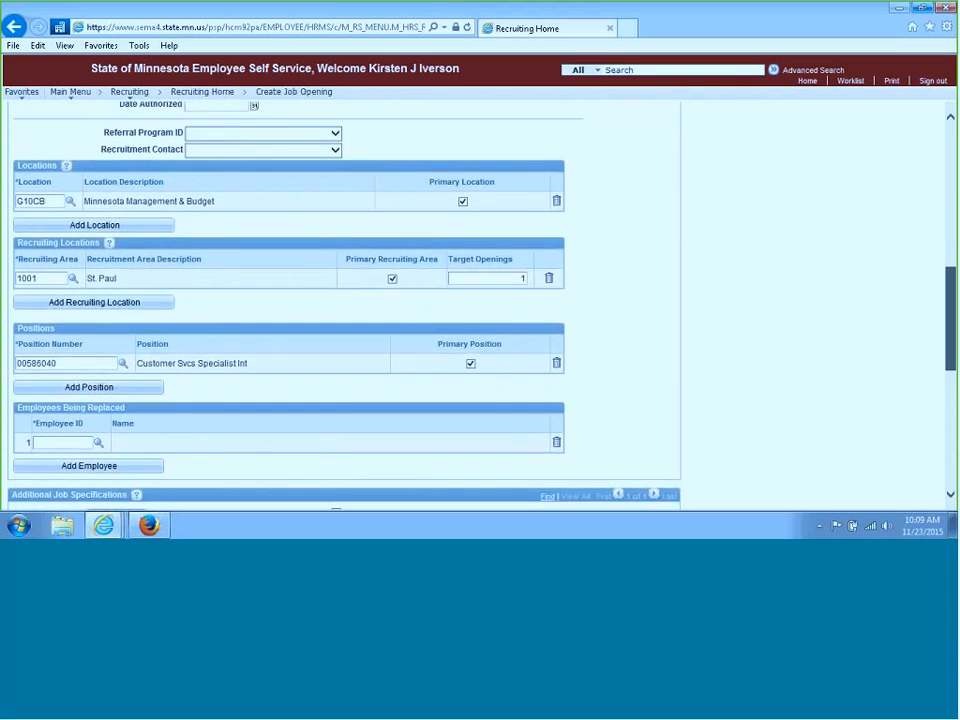
pyautogui.scroll(-5, 340, 300)
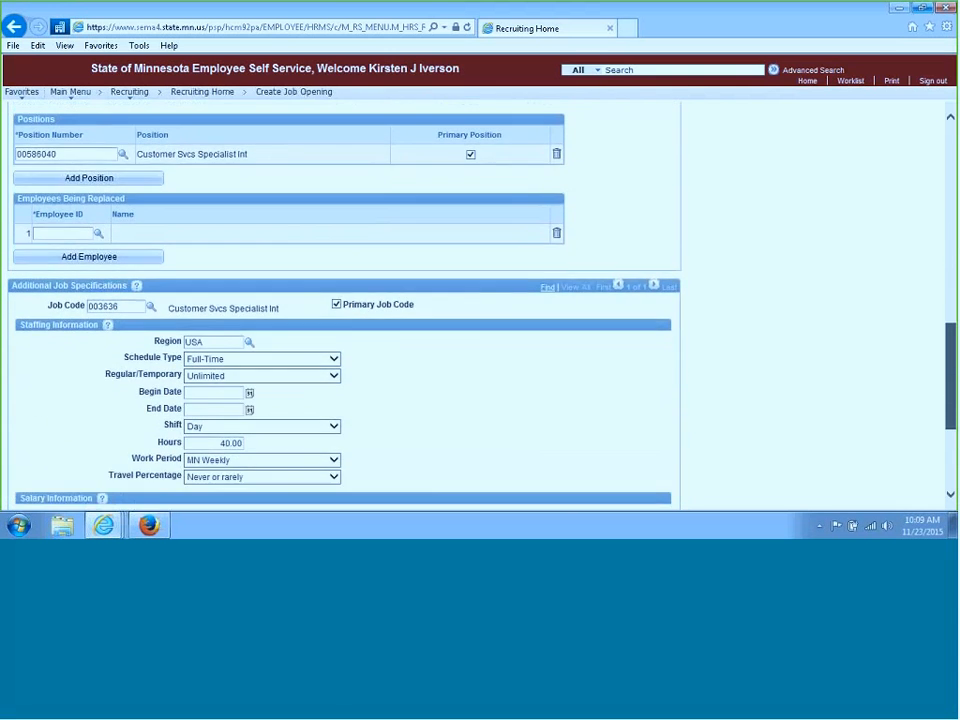
pyautogui.scroll(-3, 360, 311)
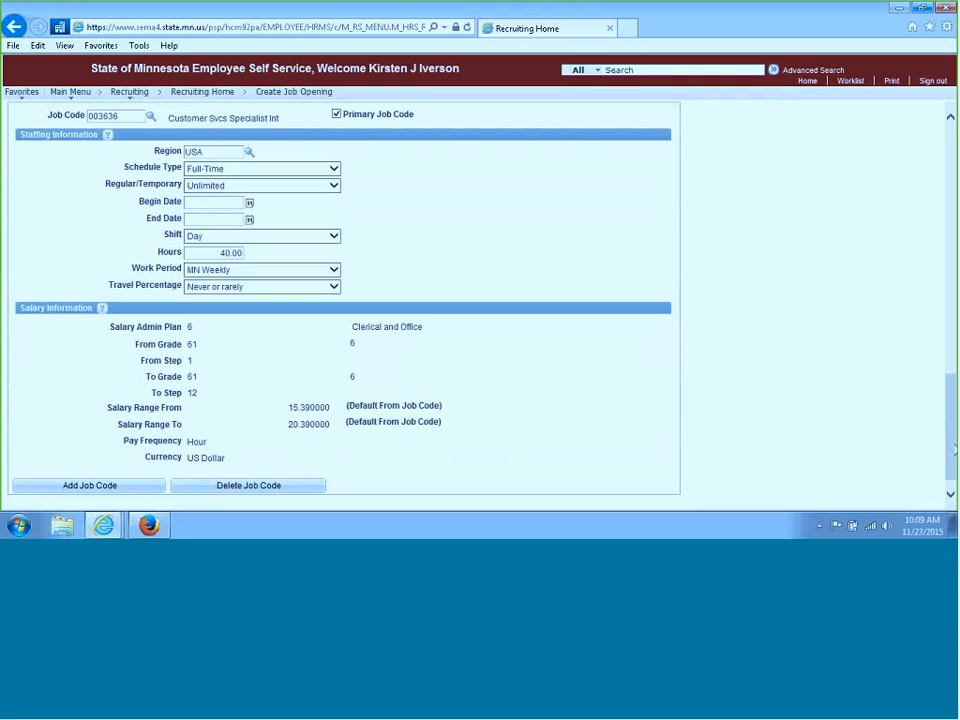
# On the Qualifications tab, add the ALL APPLICANTS screening question and review its answers
pyautogui.scroll(1, 360, 300)
pyautogui.scroll(5, 360, 300)
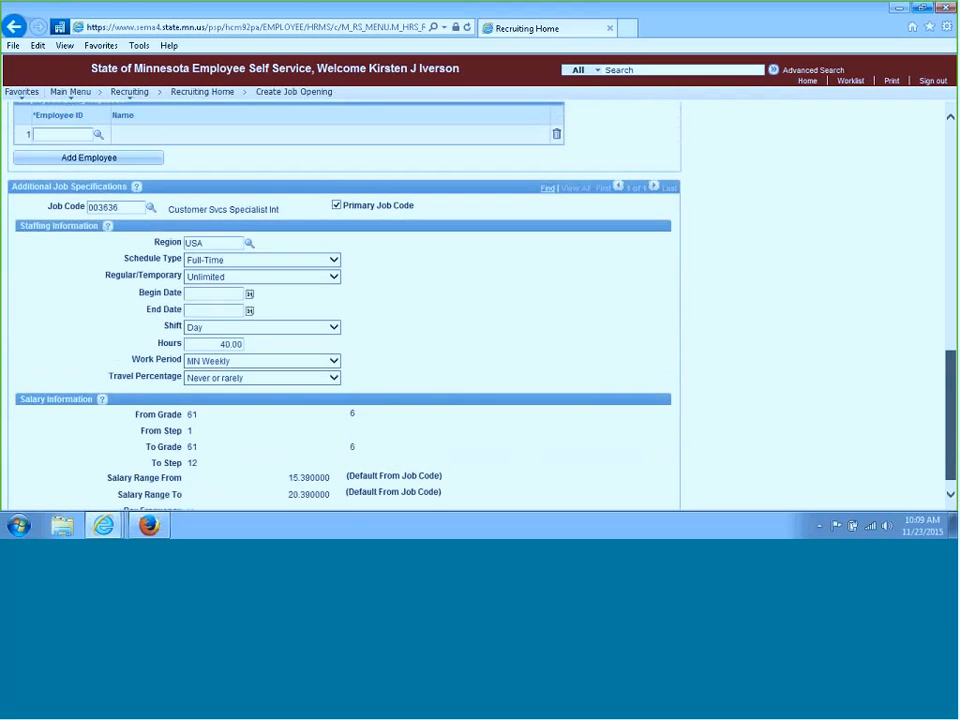
pyautogui.scroll(5, 953, 287)
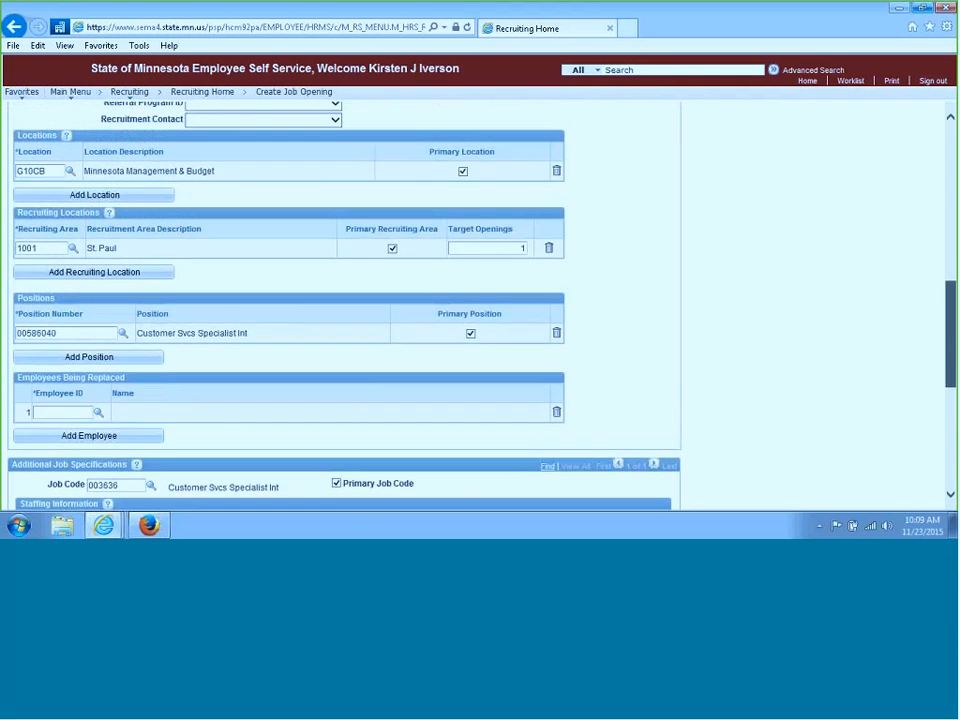
pyautogui.scroll(6, 950, 260)
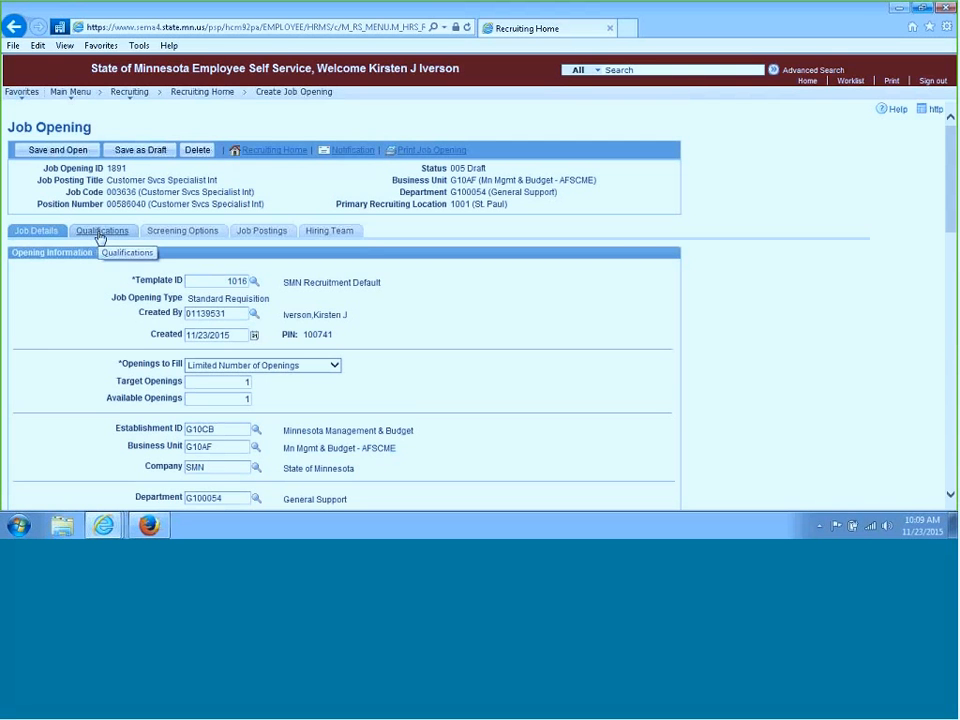
pyautogui.click(100, 237)
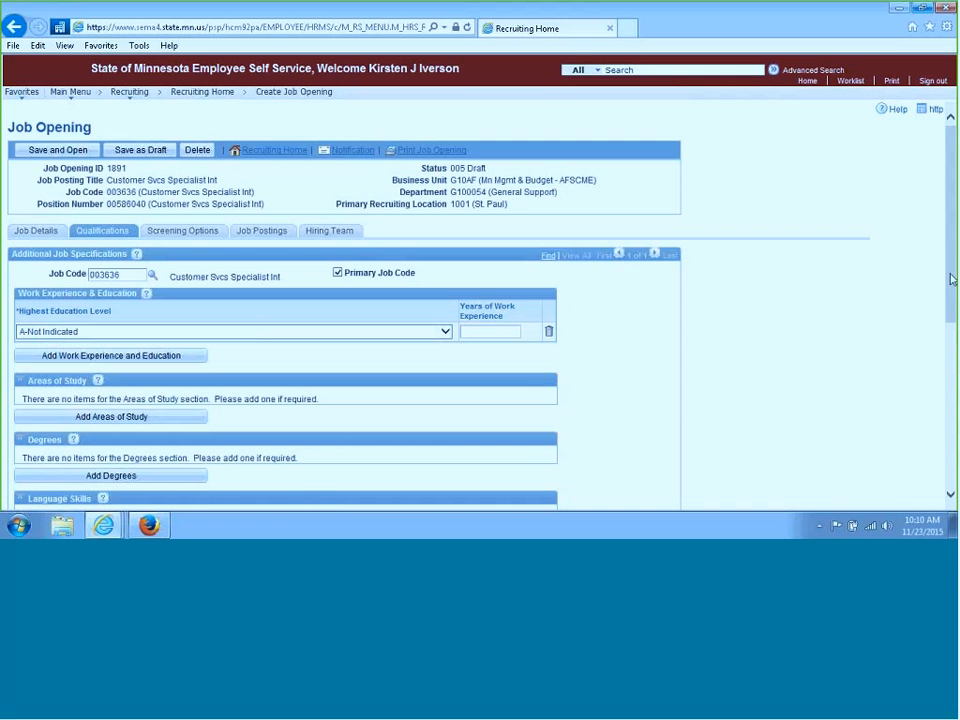
pyautogui.moveTo(952, 280); pyautogui.dragTo(949, 463)
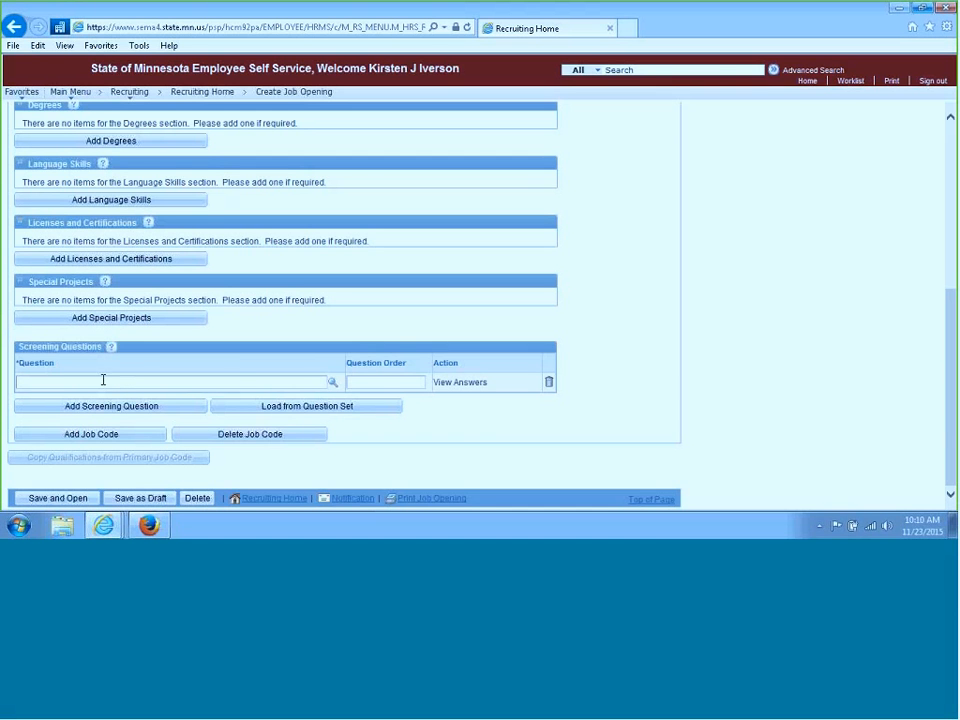
pyautogui.click(334, 386)
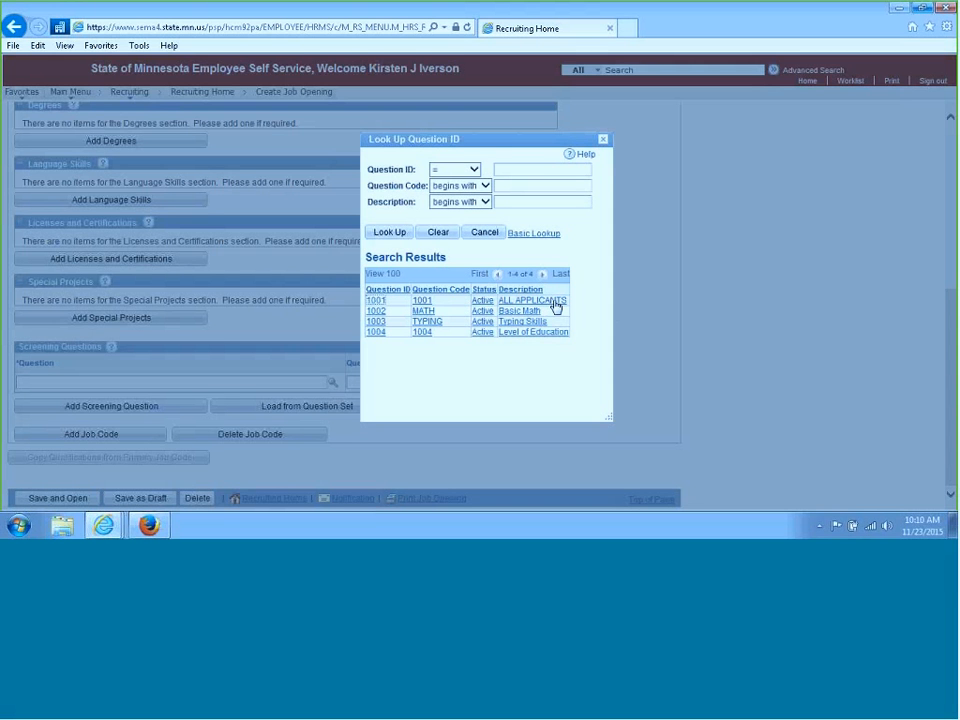
pyautogui.click(554, 302)
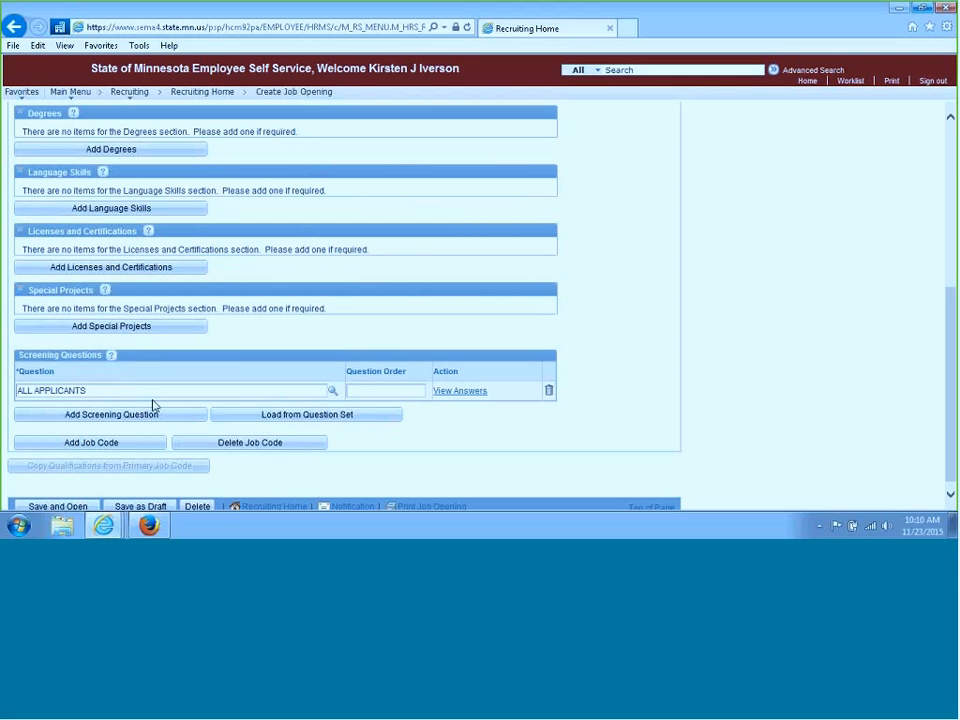
pyautogui.click(476, 395)
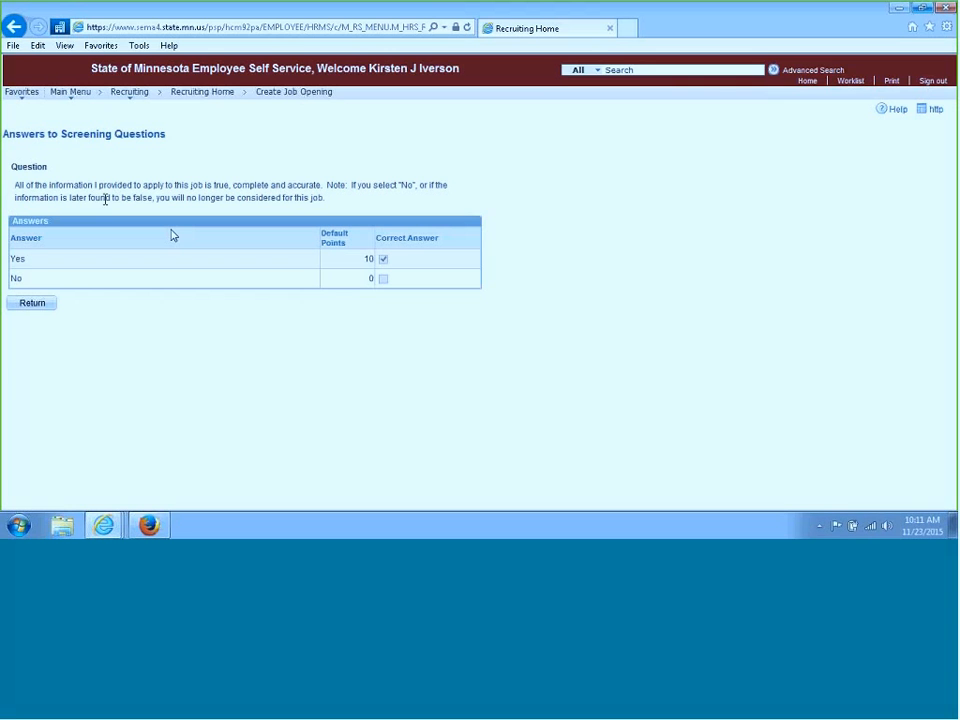
pyautogui.click(33, 303)
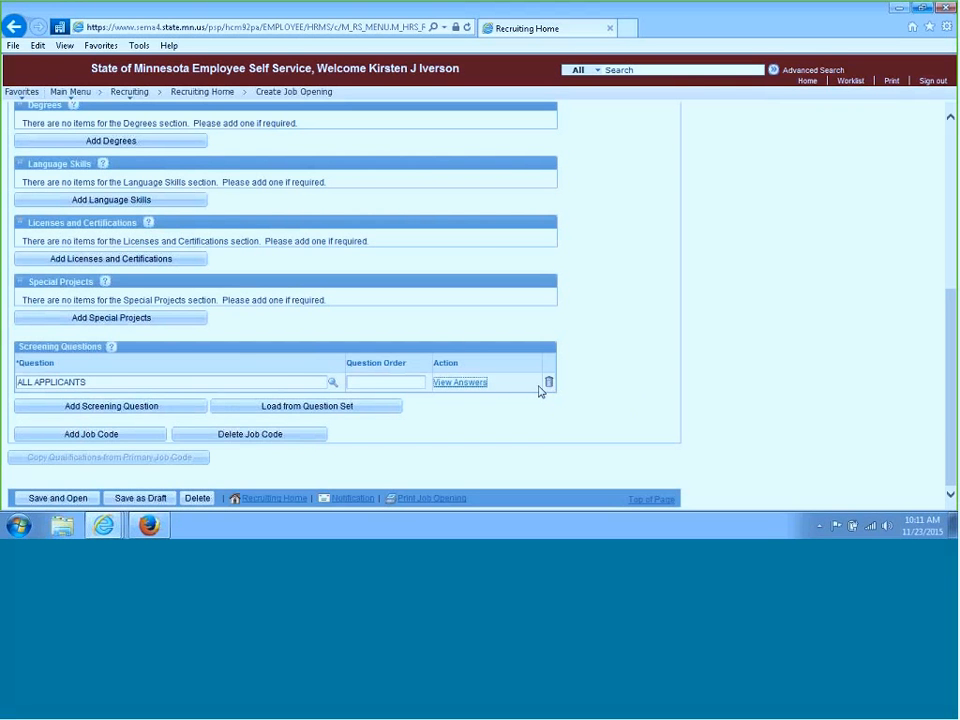
# Try adding a Typing Skills screening question and opening its evaluators, then delete that question row
pyautogui.click(100, 410)
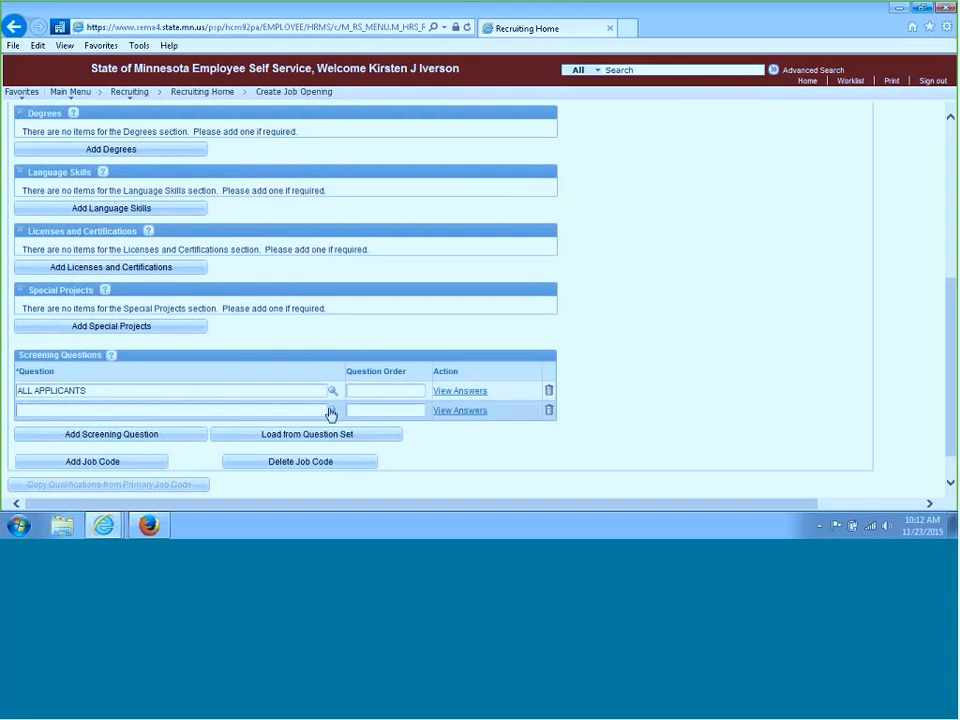
pyautogui.click(333, 412)
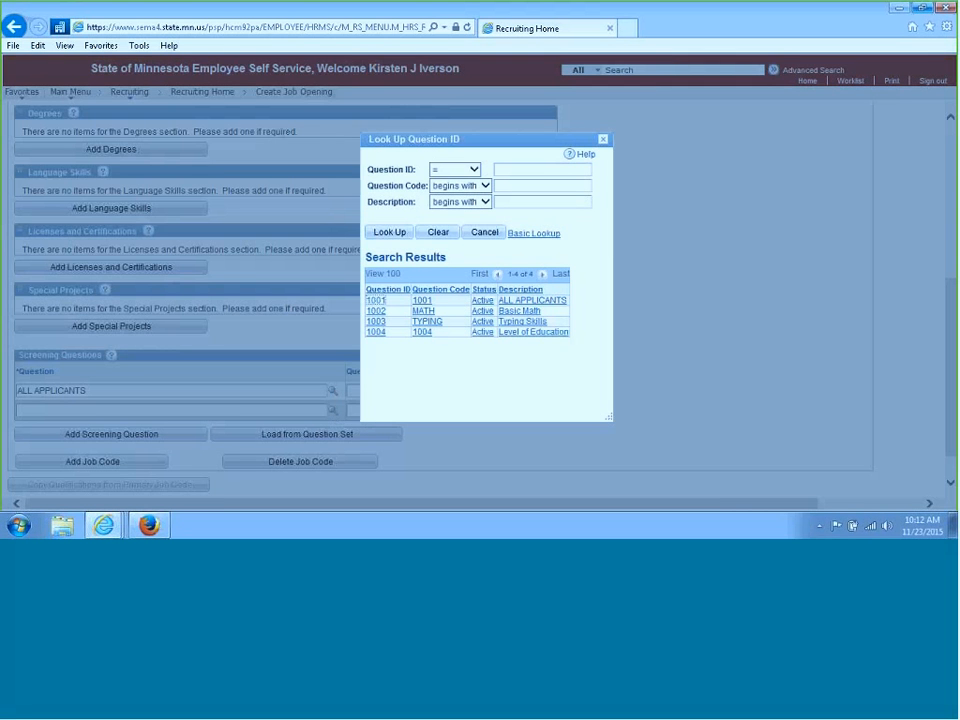
pyautogui.click(530, 322)
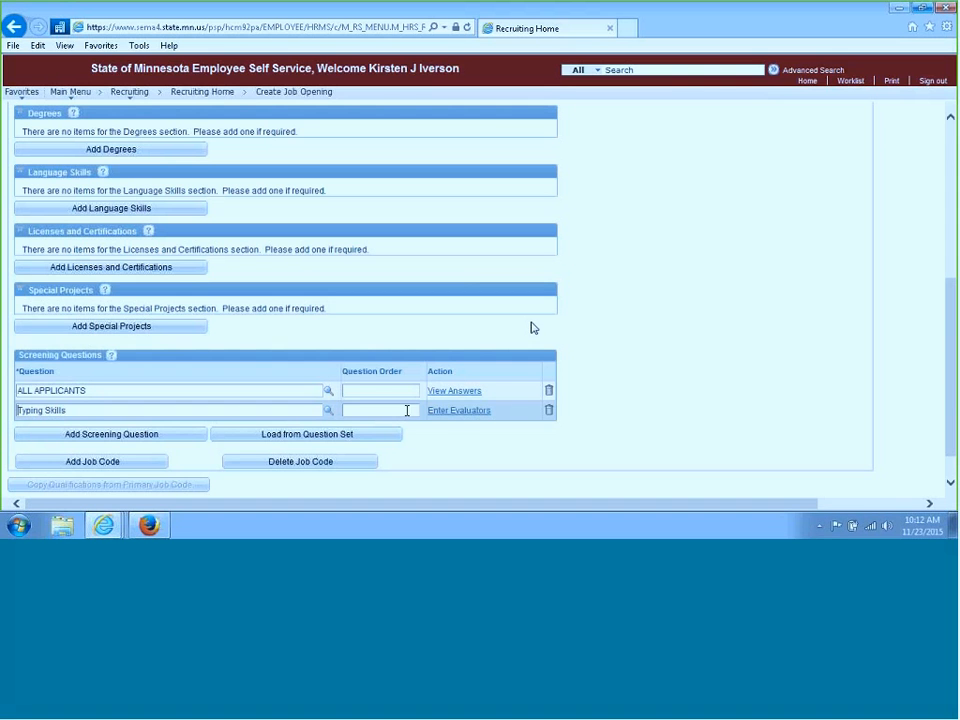
pyautogui.click(465, 411)
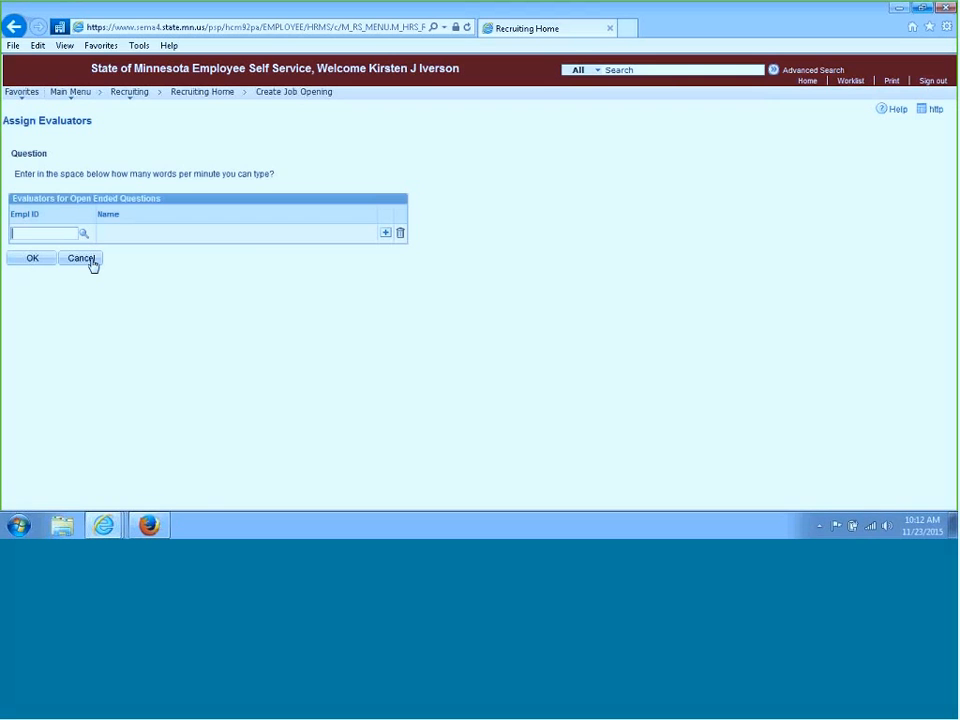
pyautogui.click(33, 262)
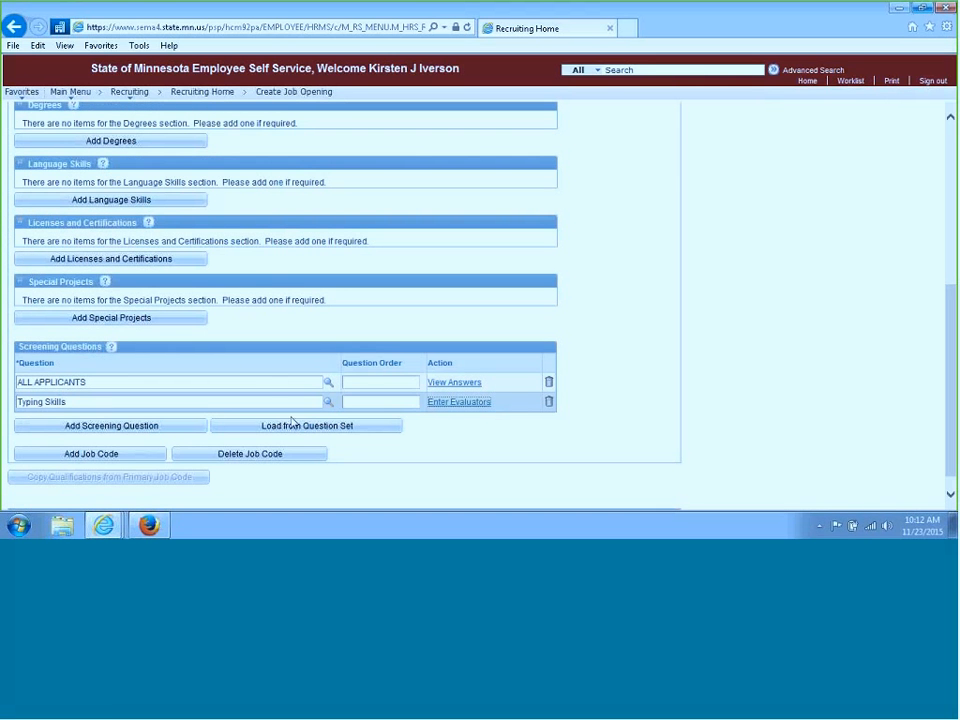
pyautogui.click(549, 403)
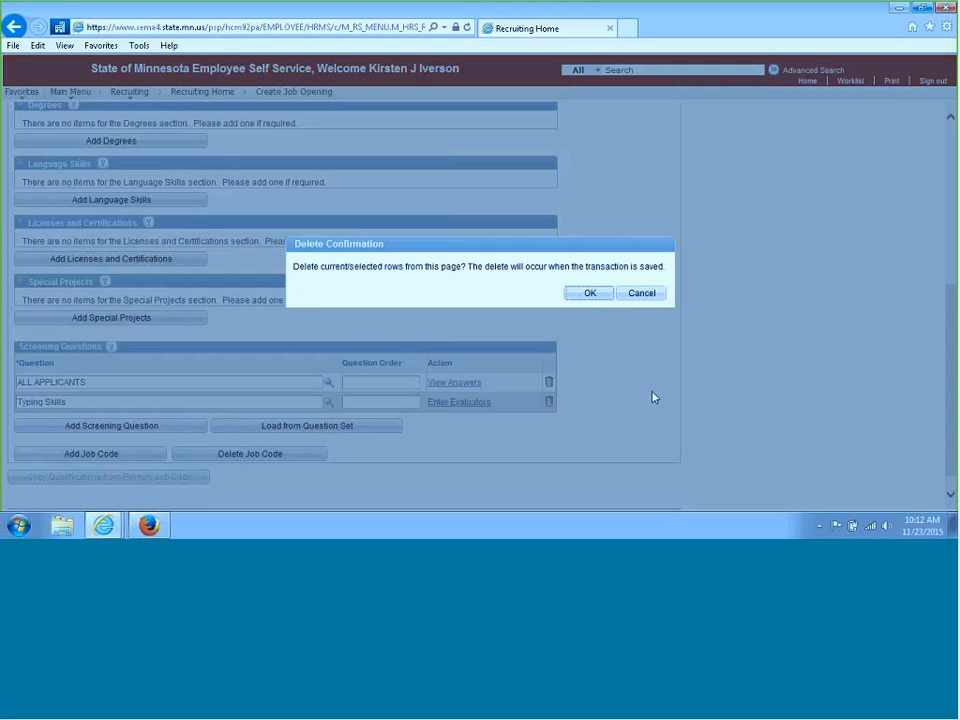
pyautogui.click(591, 293)
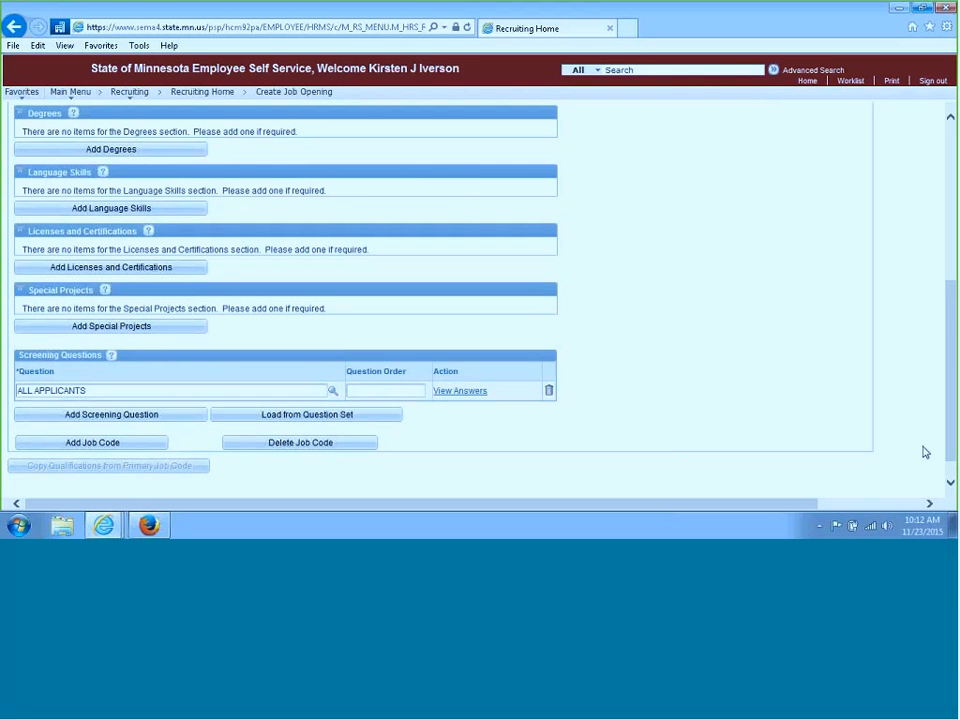
# Save the job opening as a draft
pyautogui.moveTo(952, 462); pyautogui.dragTo(911, 285)
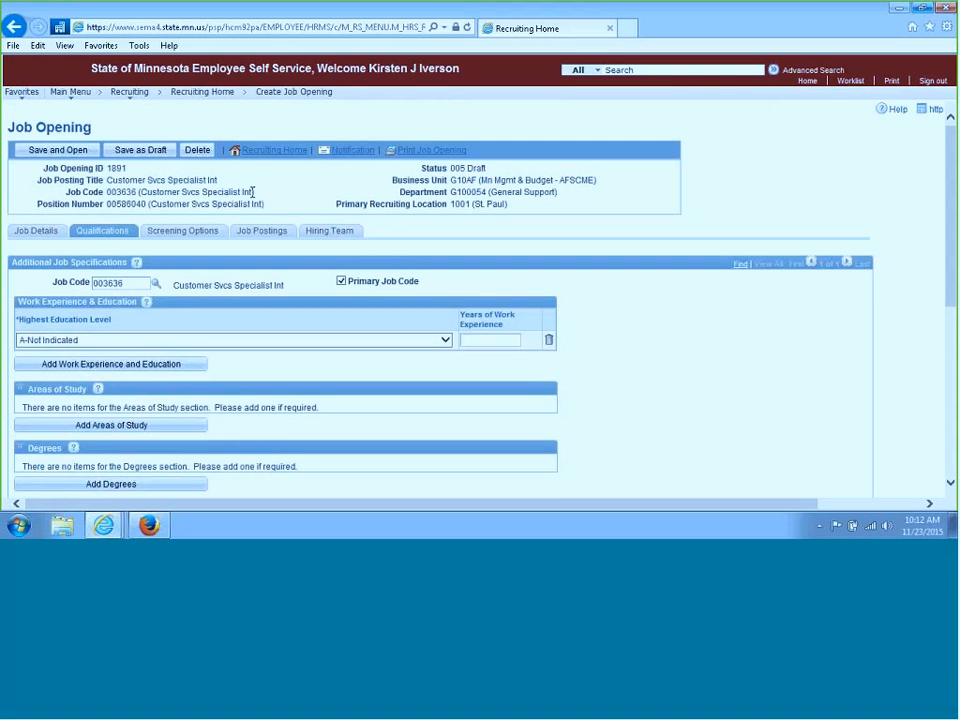
pyautogui.click(166, 156)
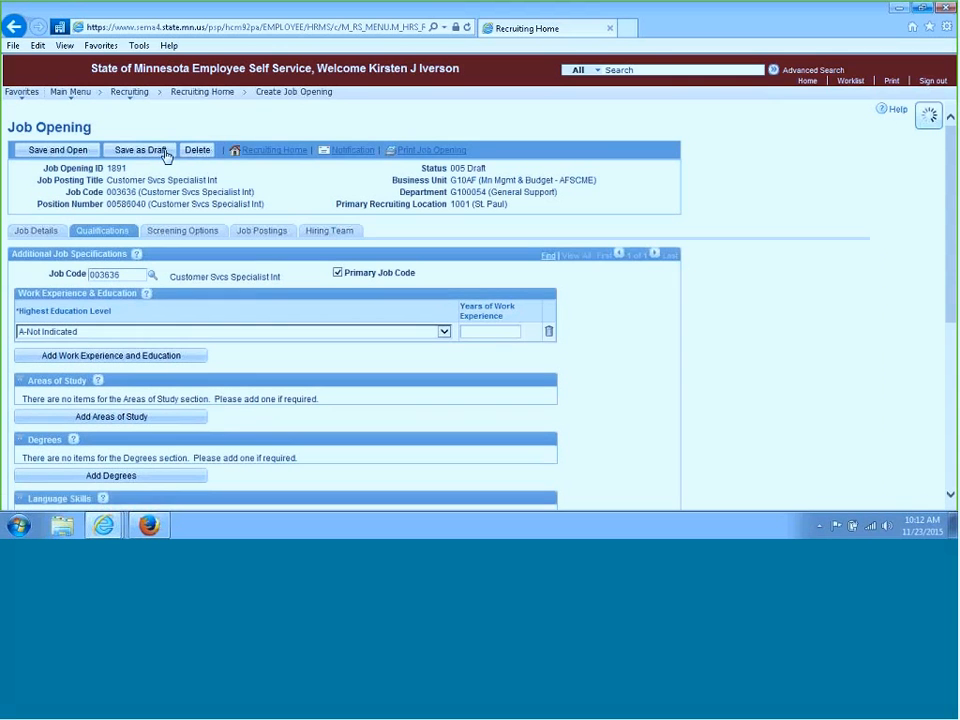
# On Screening Options, delete the Prequalification Screening, Online Screening and Final levels, keeping only Preliminary
pyautogui.click(183, 233)
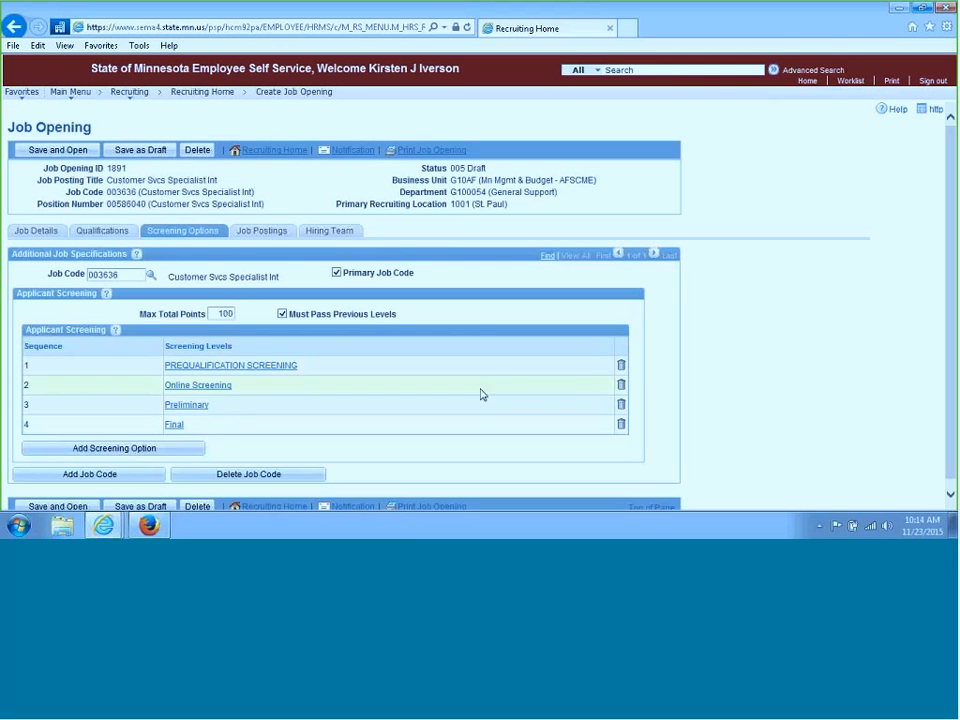
pyautogui.click(622, 368)
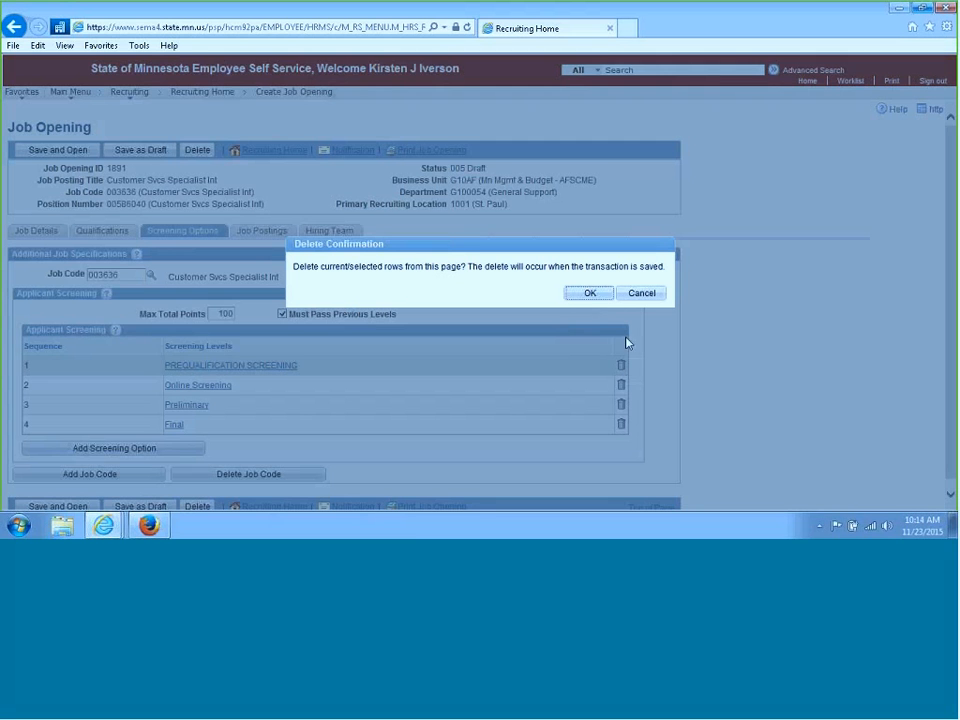
pyautogui.click(591, 293)
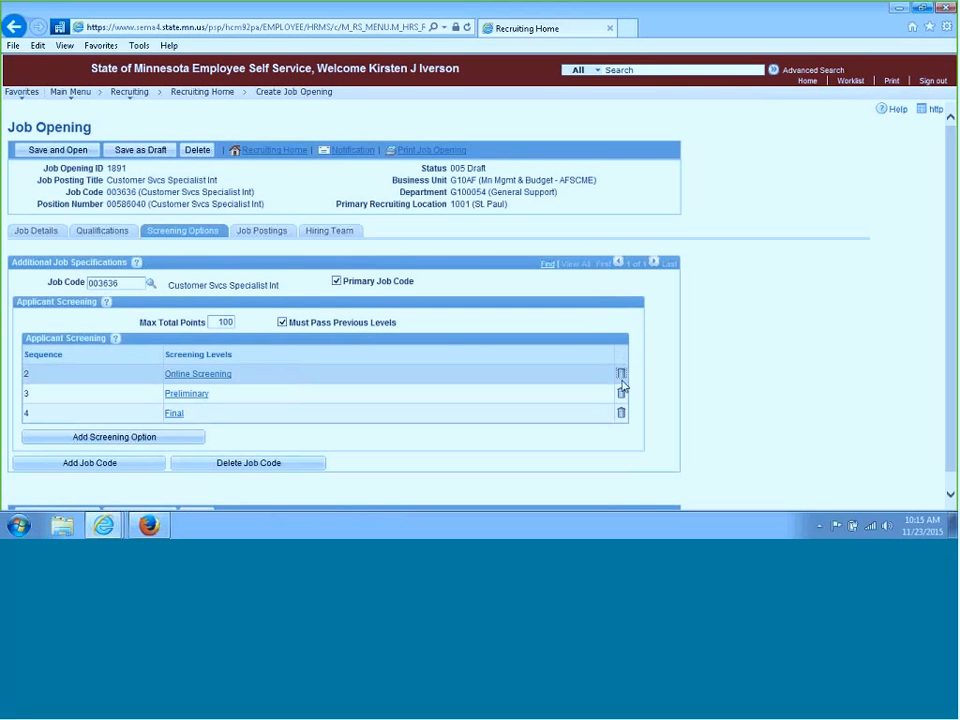
pyautogui.click(621, 374)
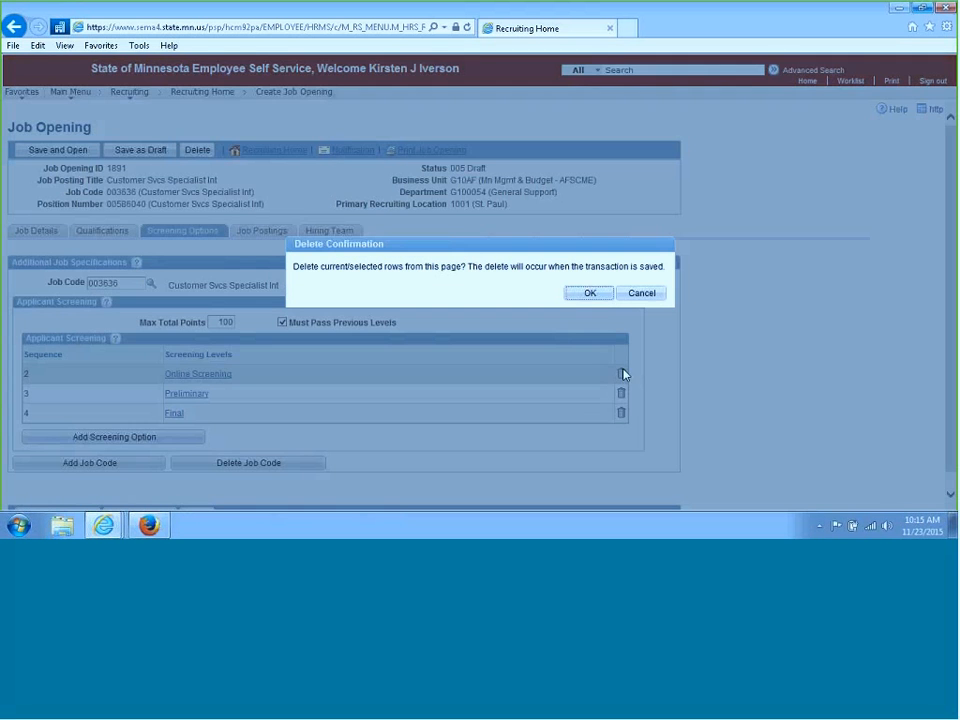
pyautogui.click(604, 298)
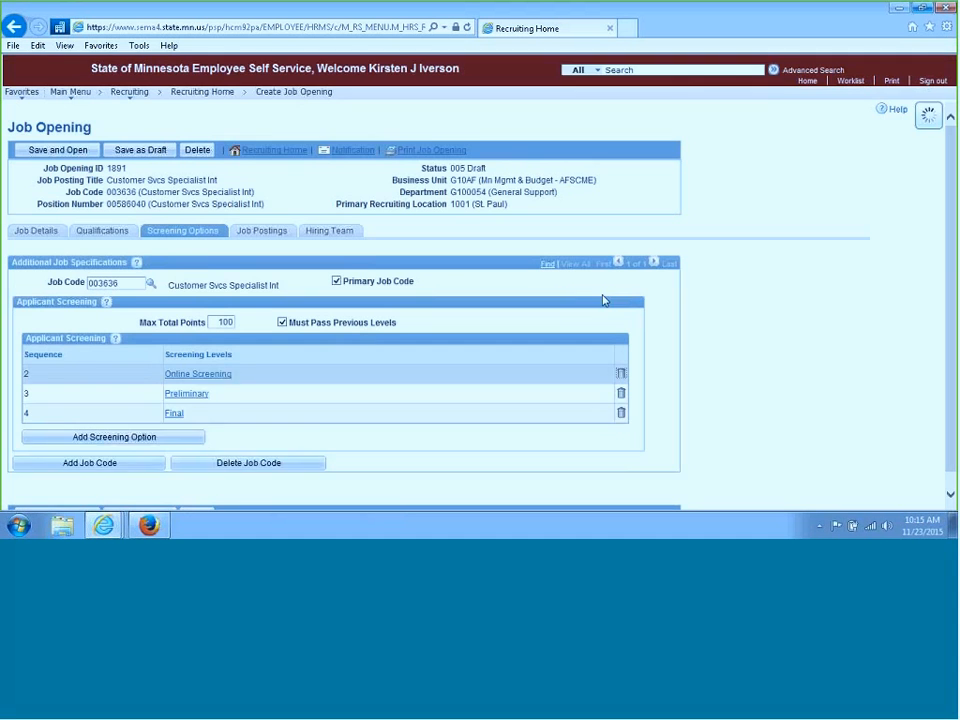
pyautogui.click(621, 394)
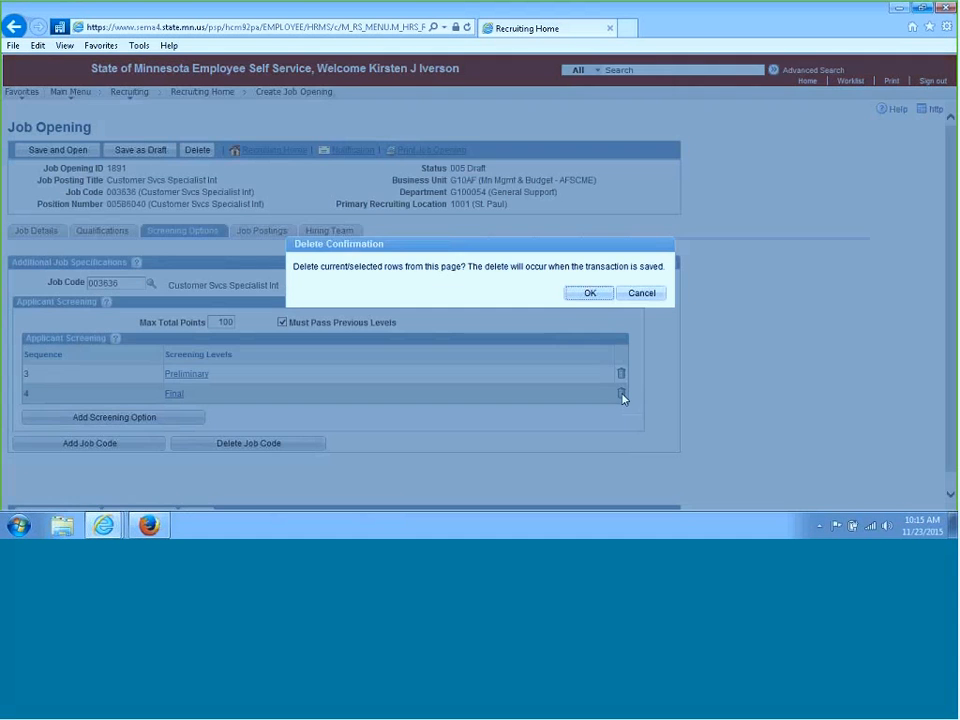
pyautogui.click(592, 296)
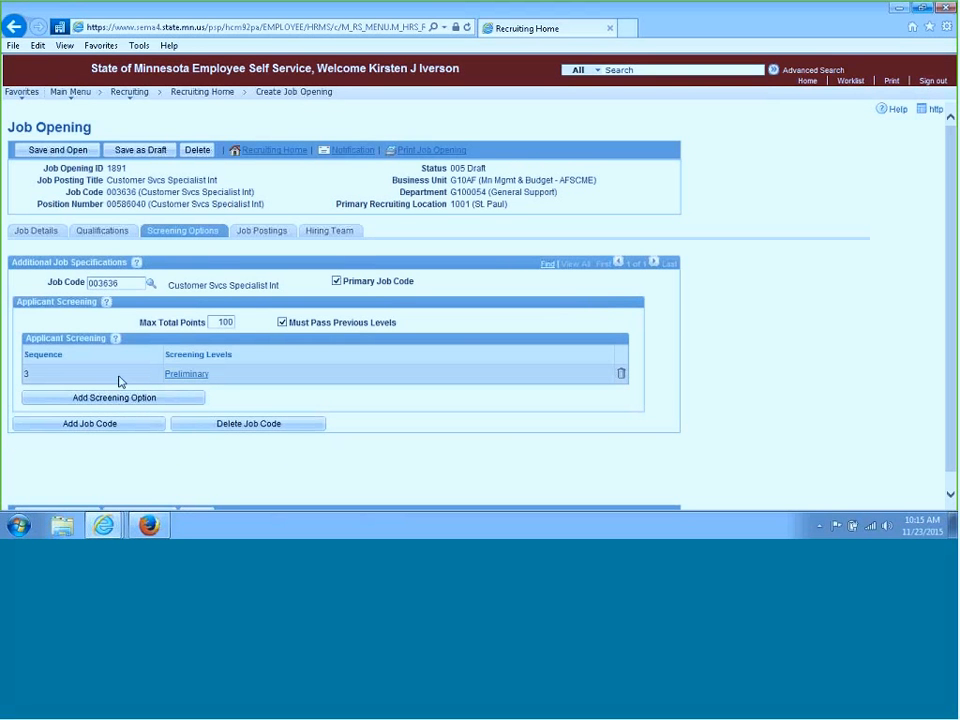
# In the Preliminary screening level, enable sending the letter as email and mark the ALL APPLICANTS question as used and required
pyautogui.click(188, 374)
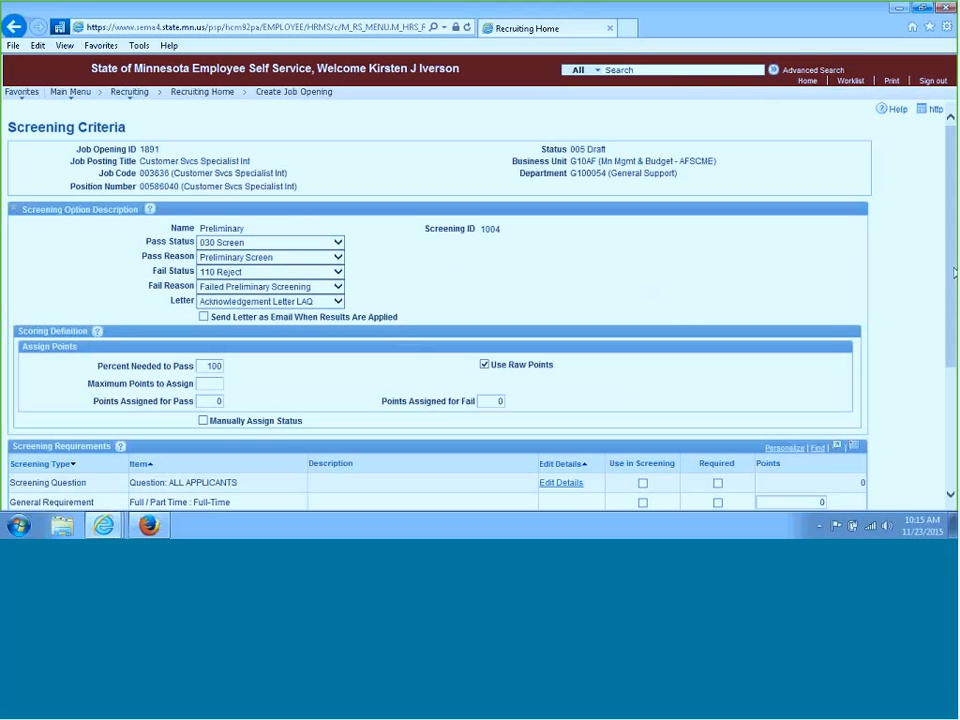
pyautogui.moveTo(953, 277); pyautogui.dragTo(900, 310)
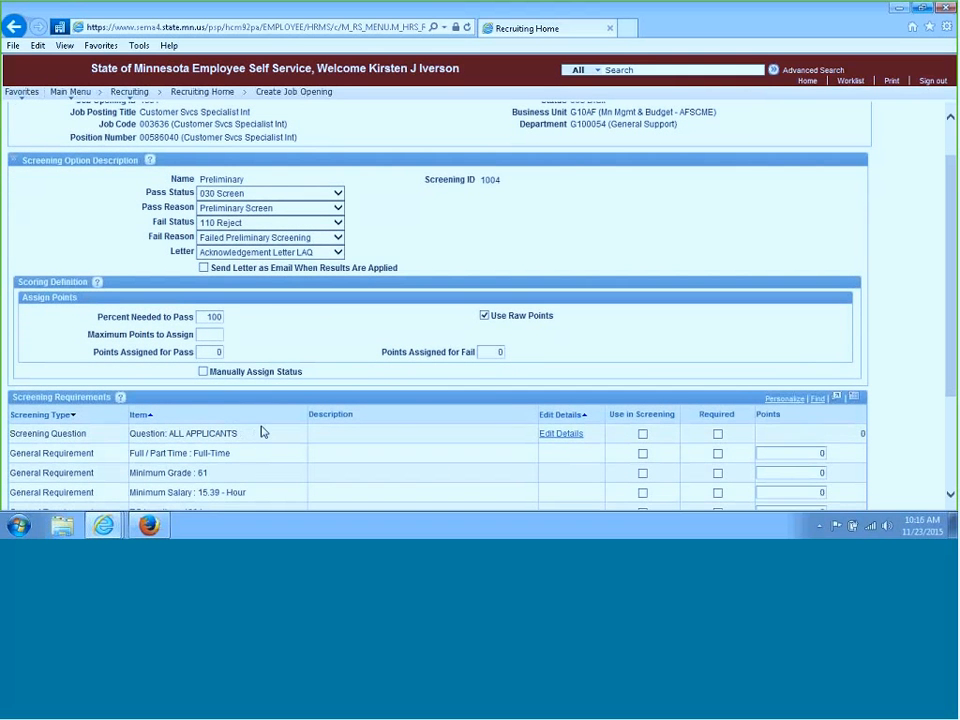
pyautogui.click(204, 268)
pyautogui.click(644, 436)
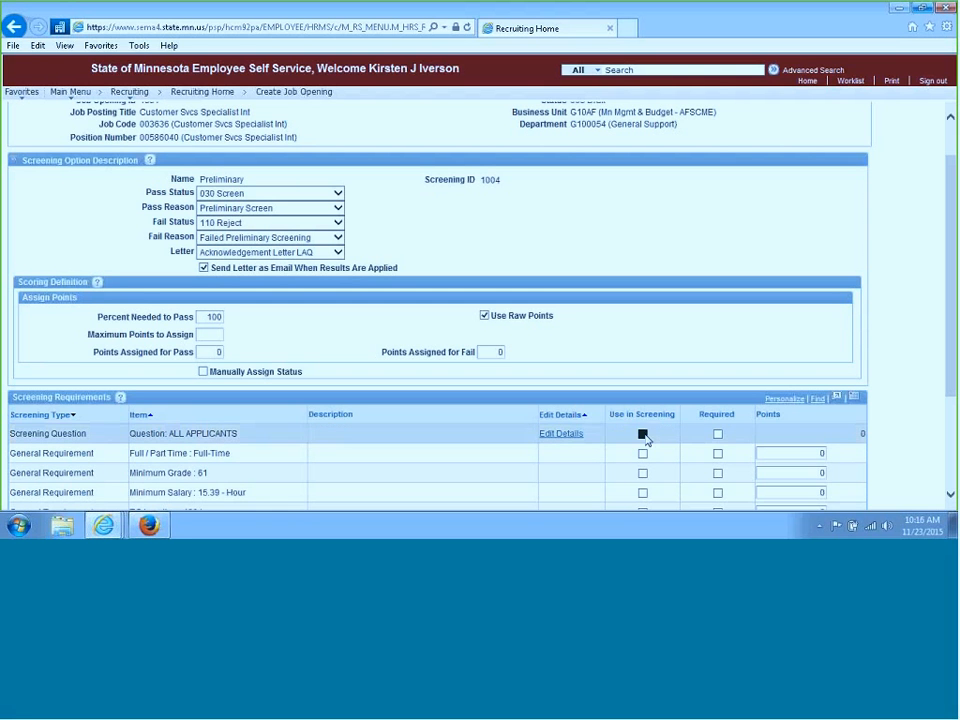
pyautogui.click(718, 435)
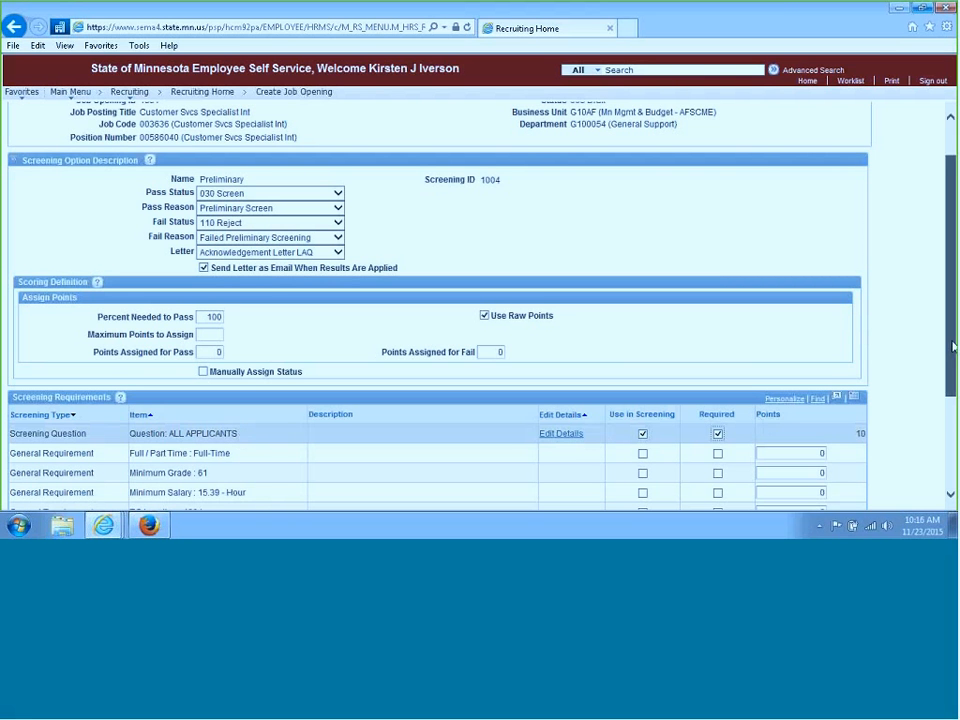
pyautogui.scroll(-2, 240, 438)
pyautogui.moveTo(952, 380); pyautogui.dragTo(955, 450)
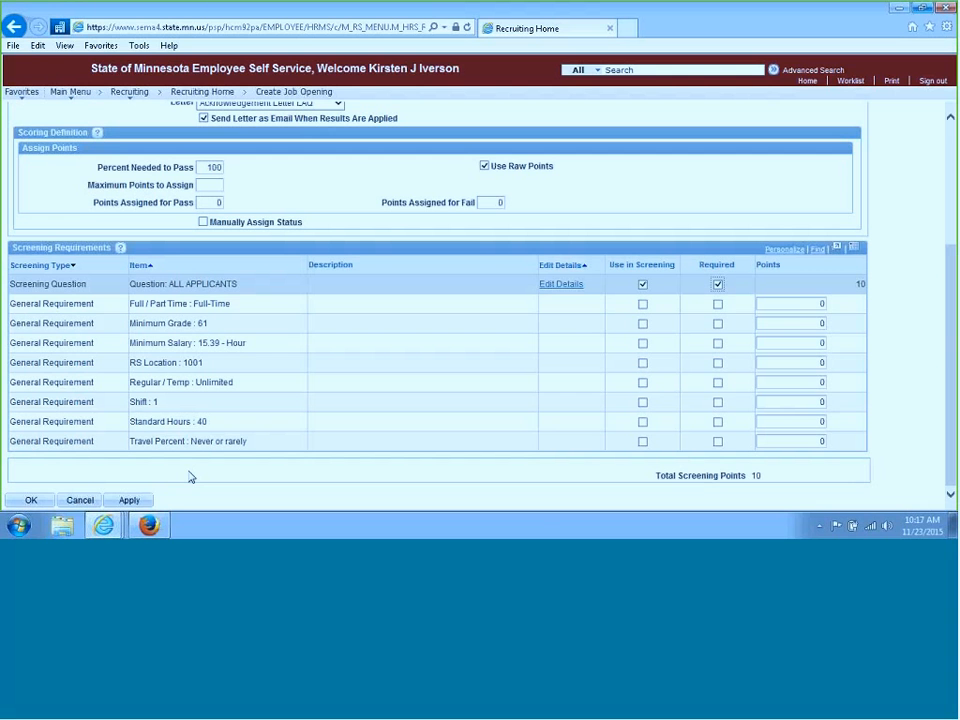
pyautogui.click(33, 500)
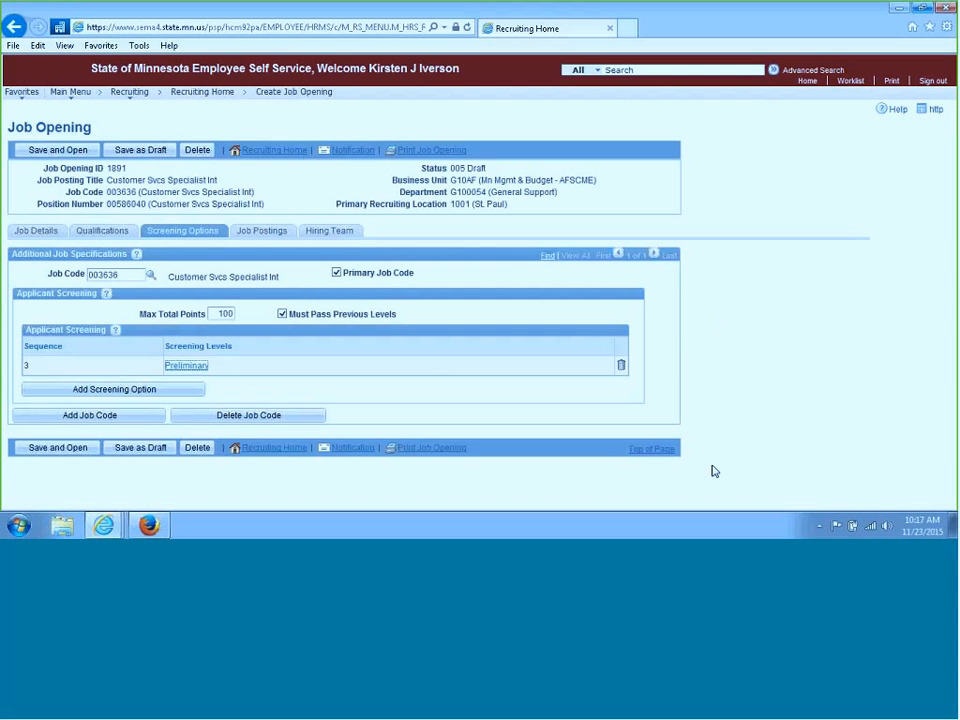
# Save the job opening as a draft and add a new job posting
pyautogui.click(166, 155)
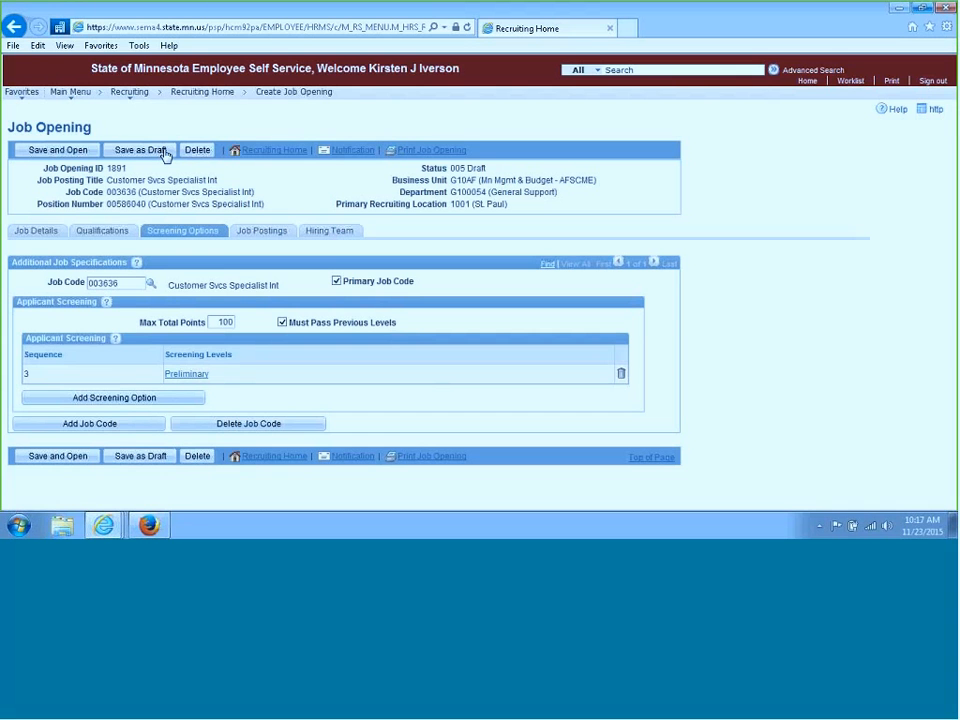
pyautogui.click(263, 232)
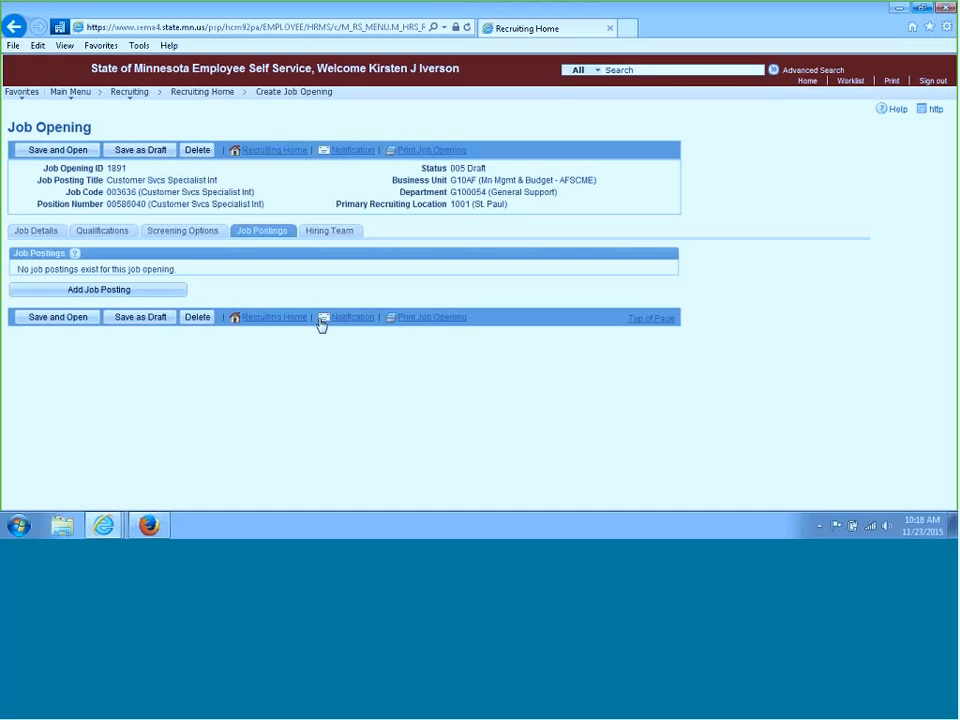
pyautogui.click(115, 291)
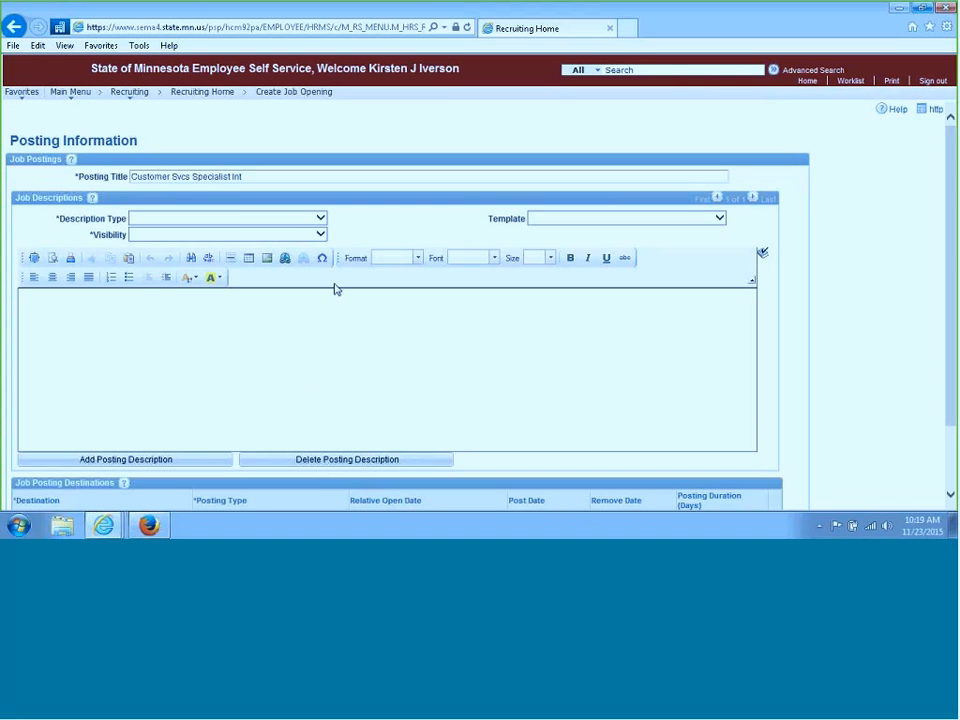
# Set the first posting description to type Logo, template Minnesota Management and Budget, and visibility Internal and External
pyautogui.click(321, 218)
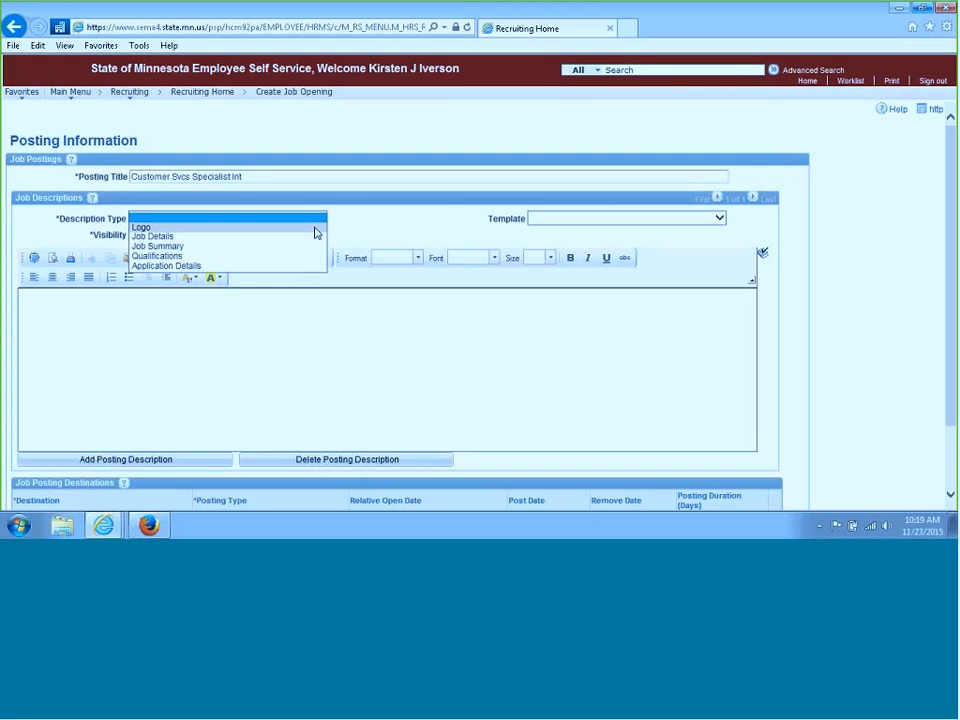
pyautogui.click(316, 229)
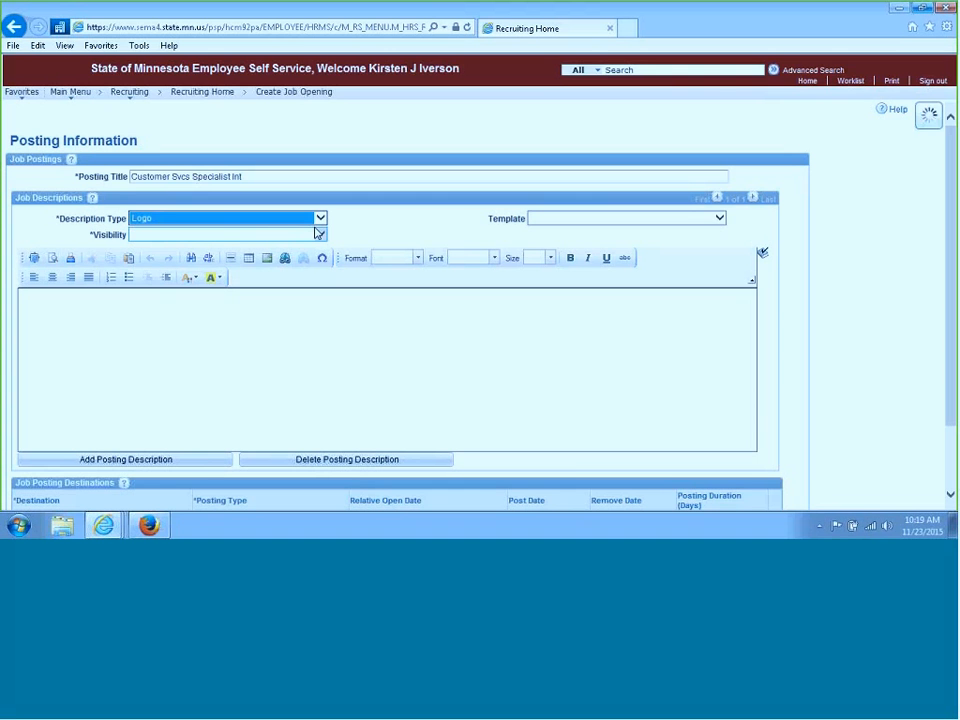
pyautogui.click(722, 221)
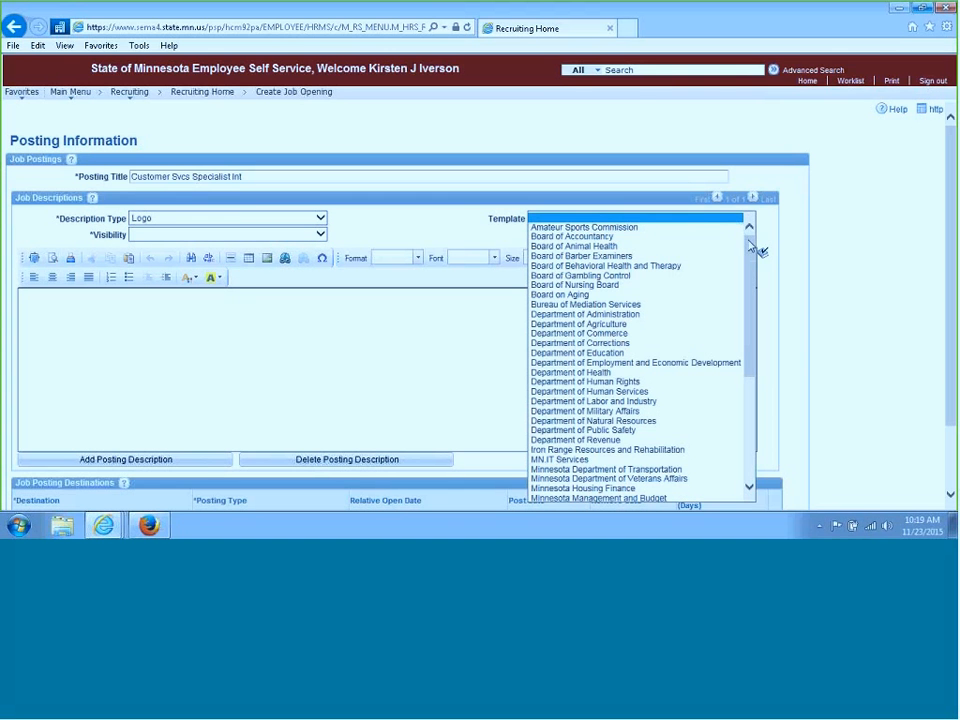
pyautogui.moveTo(758, 250); pyautogui.dragTo(750, 381)
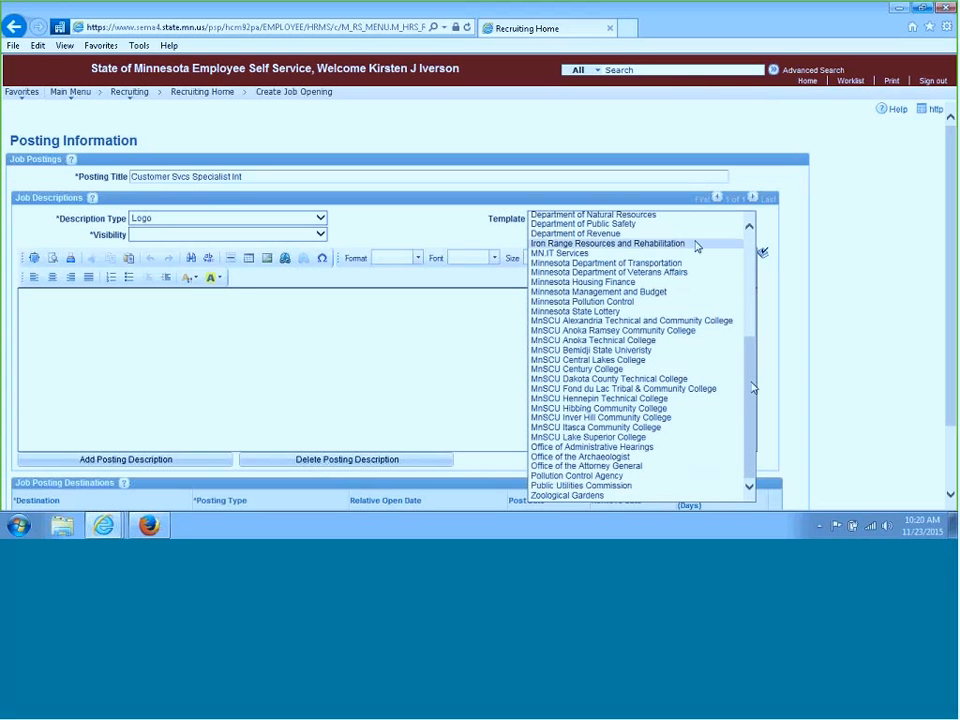
pyautogui.click(682, 293)
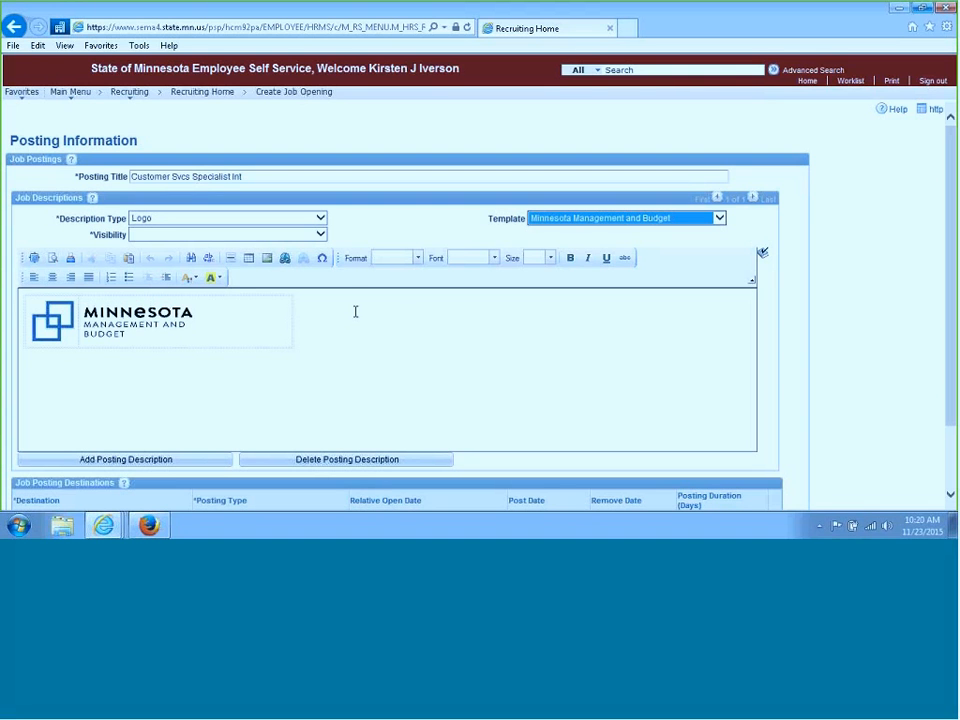
pyautogui.click(321, 235)
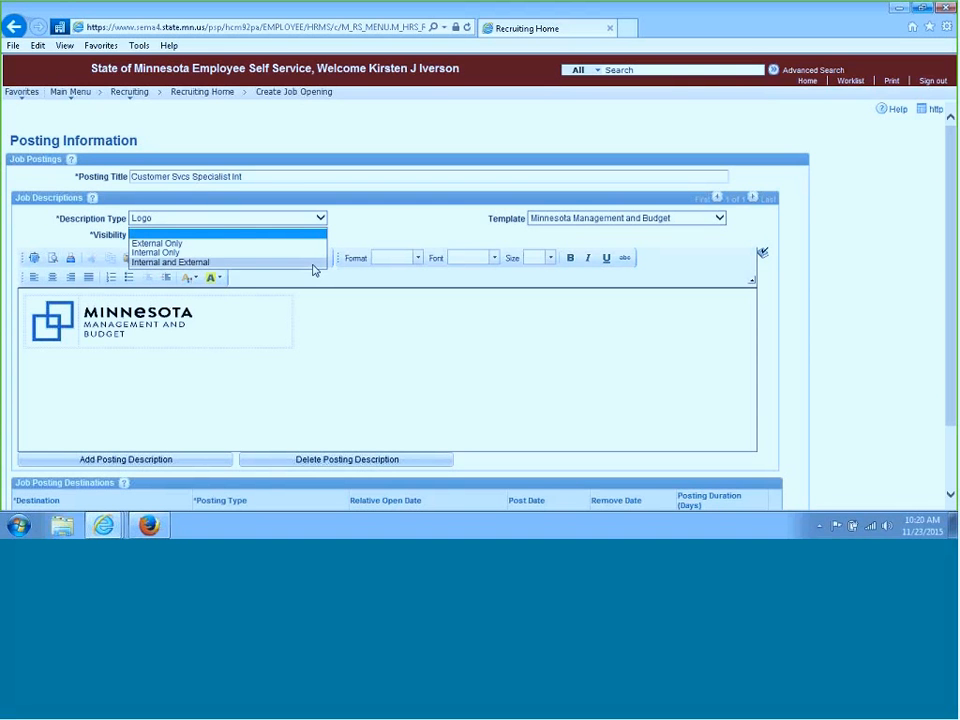
pyautogui.click(313, 264)
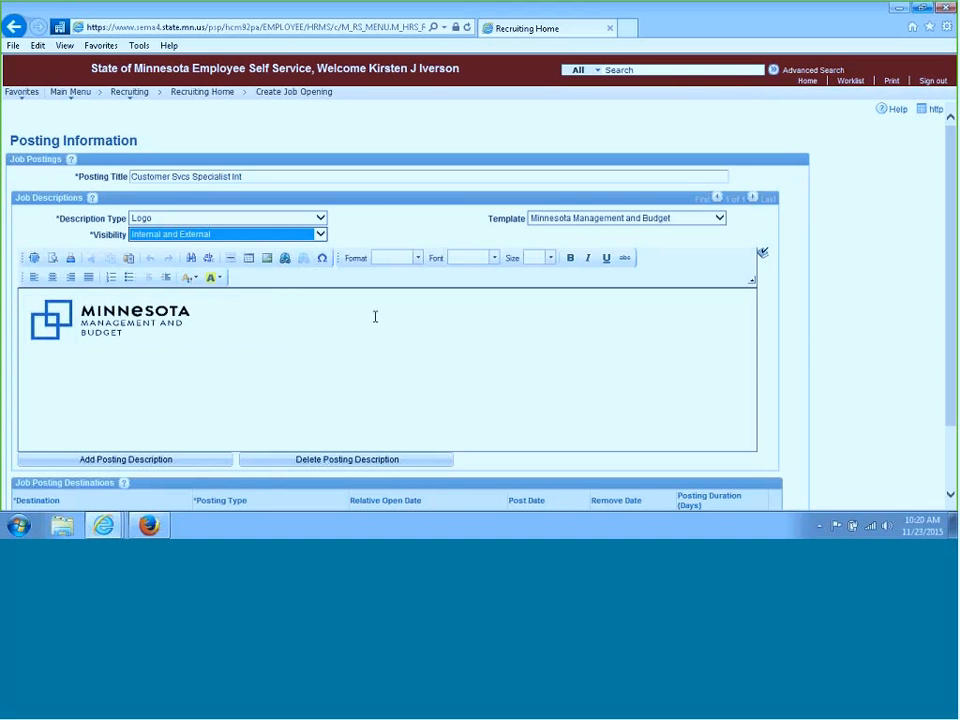
pyautogui.click(497, 410)
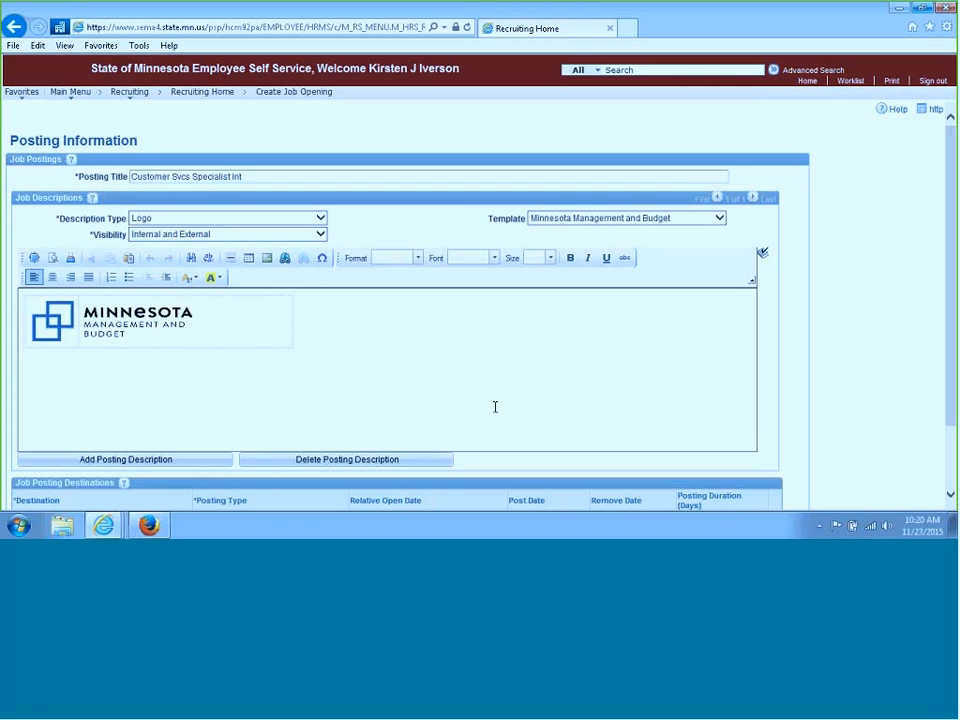
# Add a second posting description of type Job Details with template Job Details Standard External, visible Internal and External
pyautogui.moveTo(953, 254); pyautogui.dragTo(953, 306)
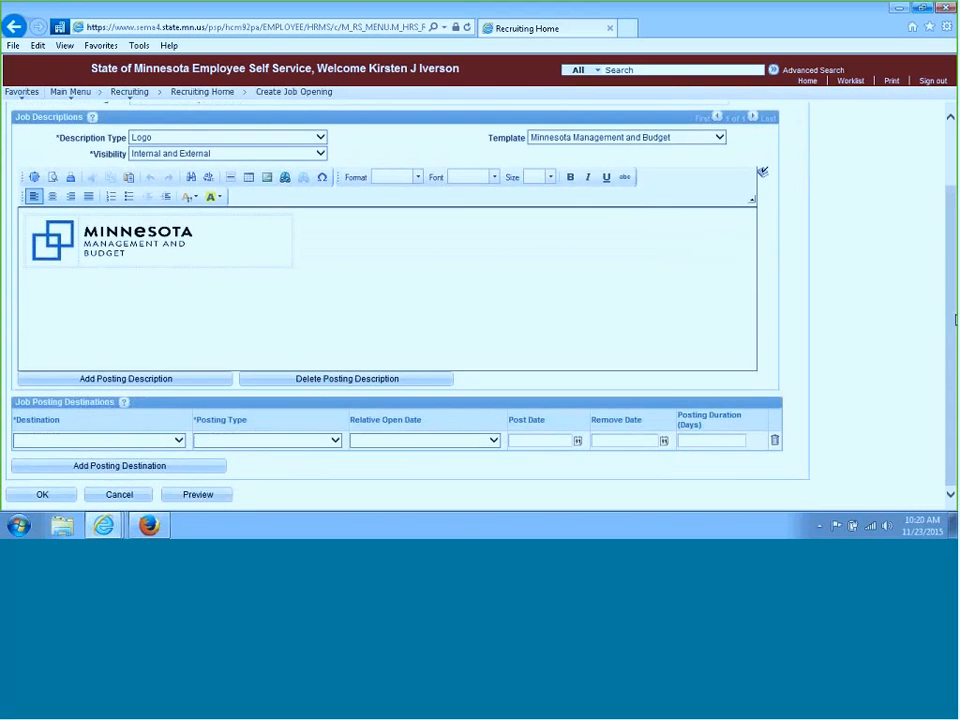
pyautogui.click(186, 382)
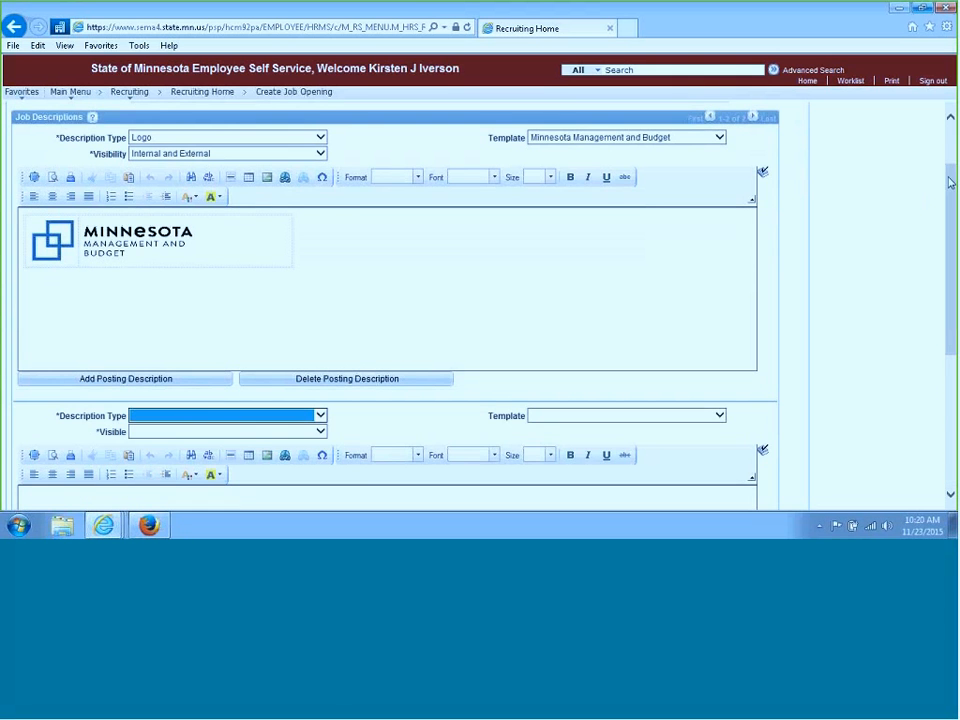
pyautogui.scroll(-3, 928, 202)
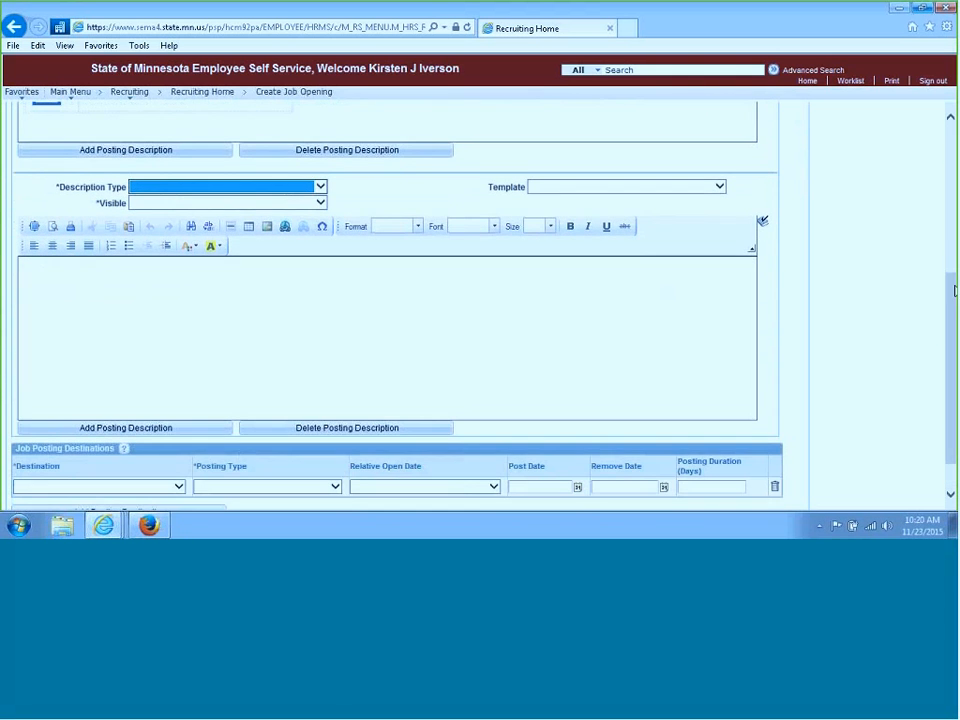
pyautogui.click(321, 188)
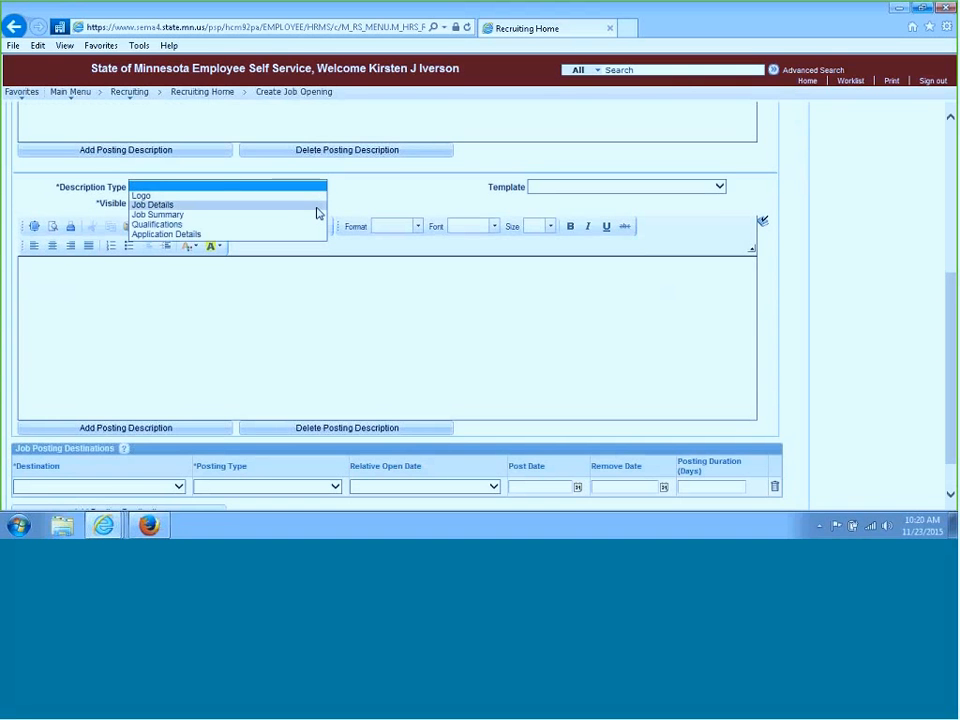
pyautogui.click(317, 206)
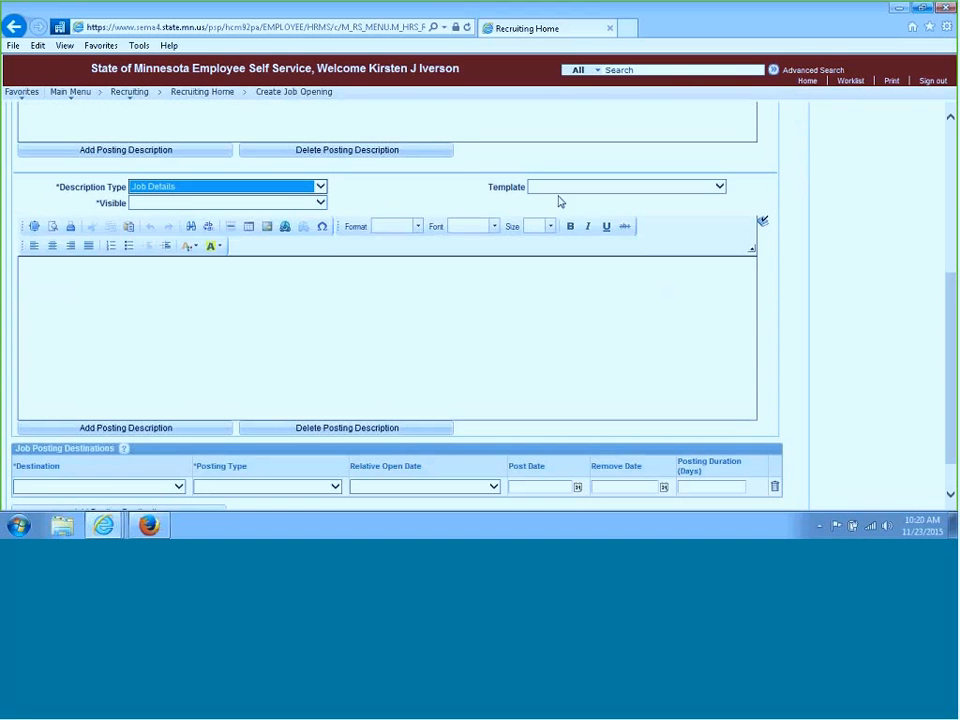
pyautogui.click(720, 187)
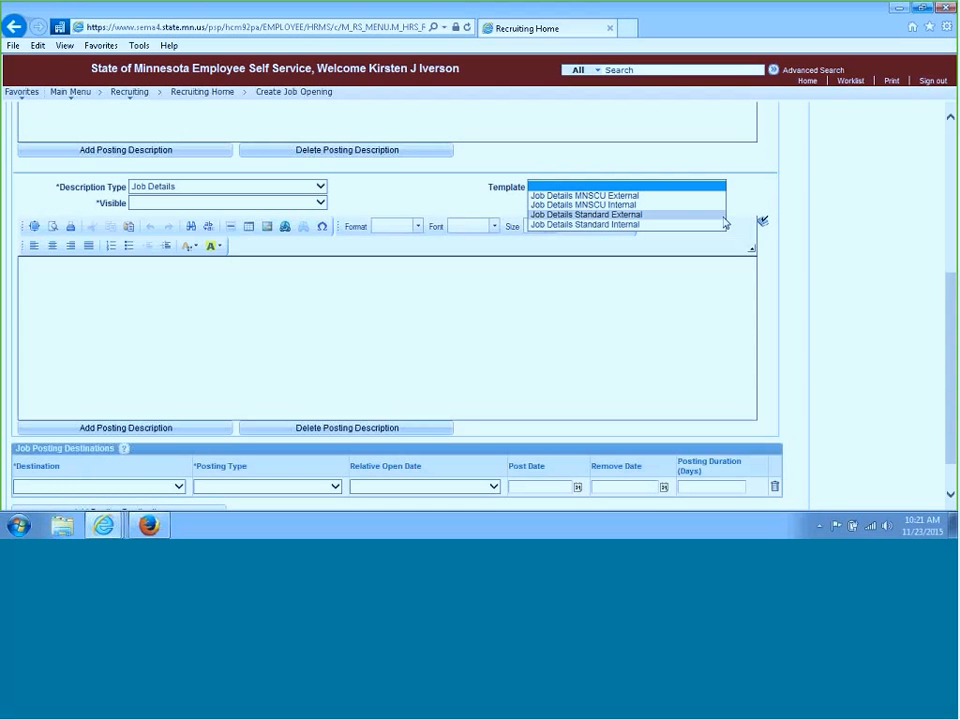
pyautogui.click(724, 218)
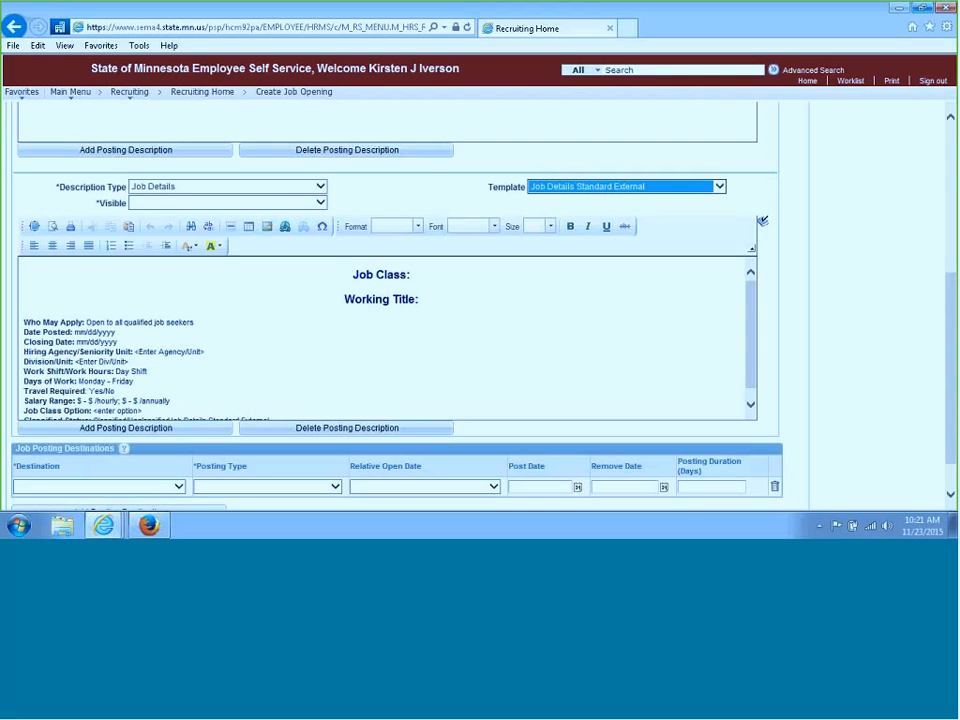
pyautogui.click(321, 203)
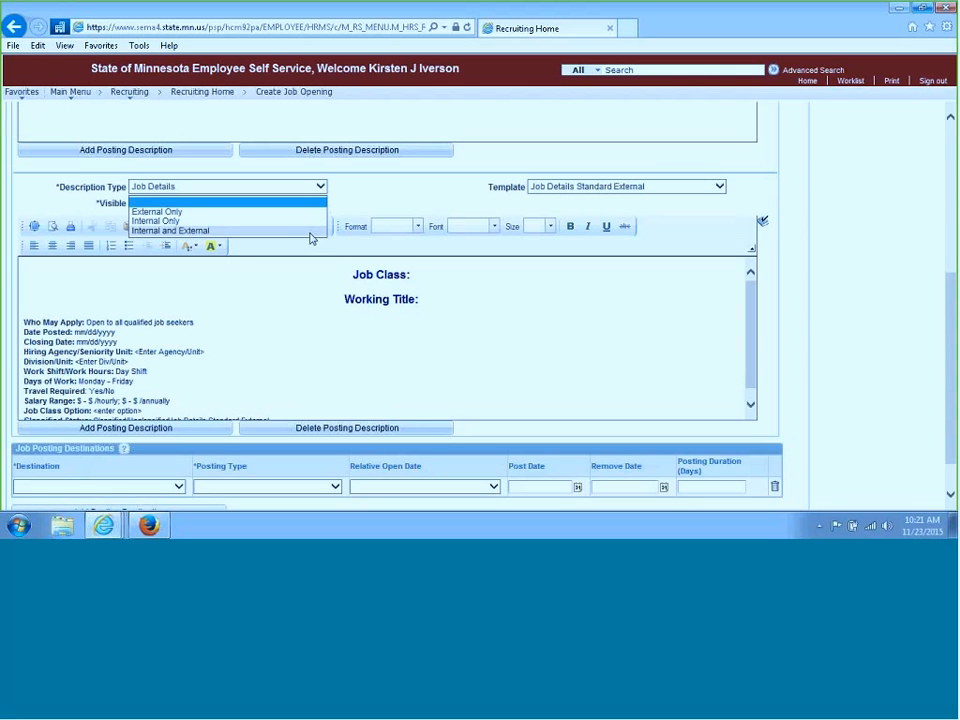
pyautogui.click(311, 231)
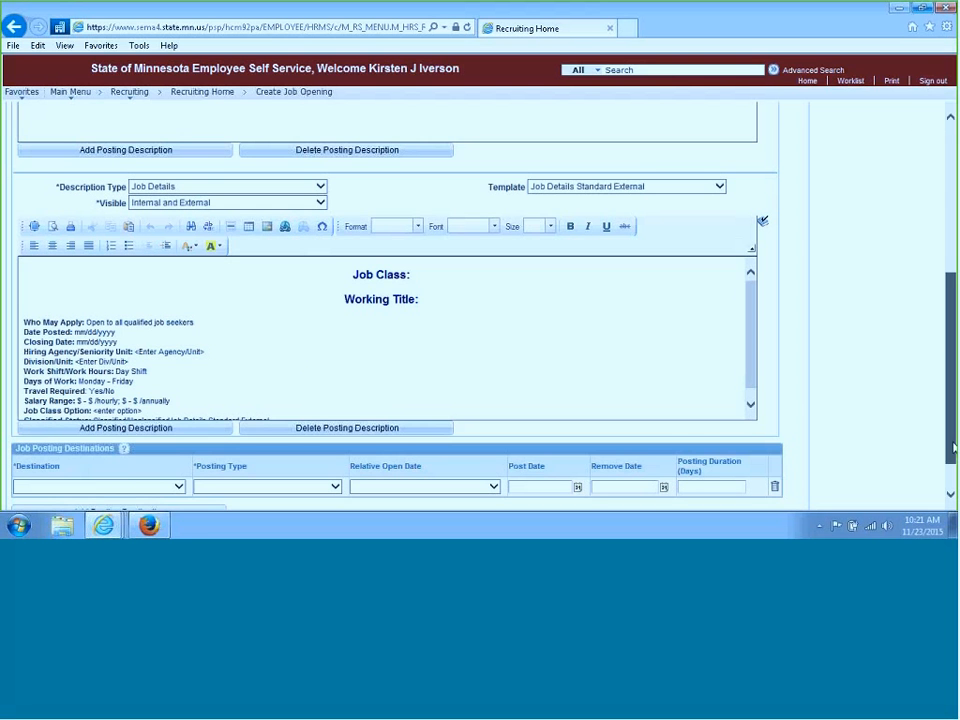
# Copy the posting title and paste it after Job Class and Working Title in the description text
pyautogui.scroll(5, 688, 279)
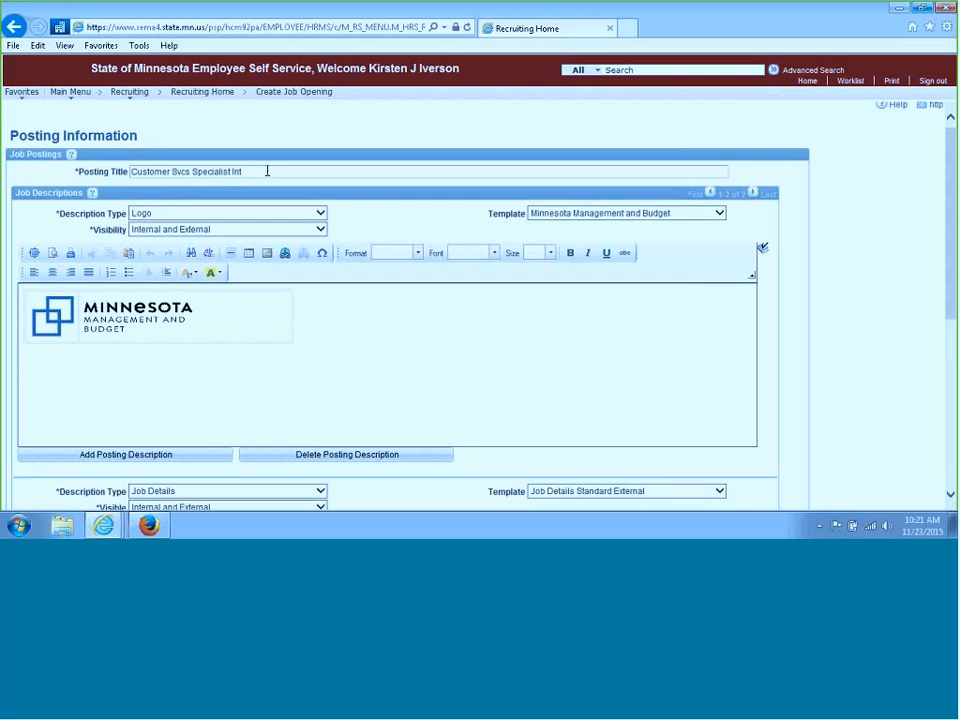
pyautogui.click(256, 171)
pyautogui.moveTo(256, 171); pyautogui.dragTo(146, 171)
pyautogui.hotkey('ctrl', 'c')
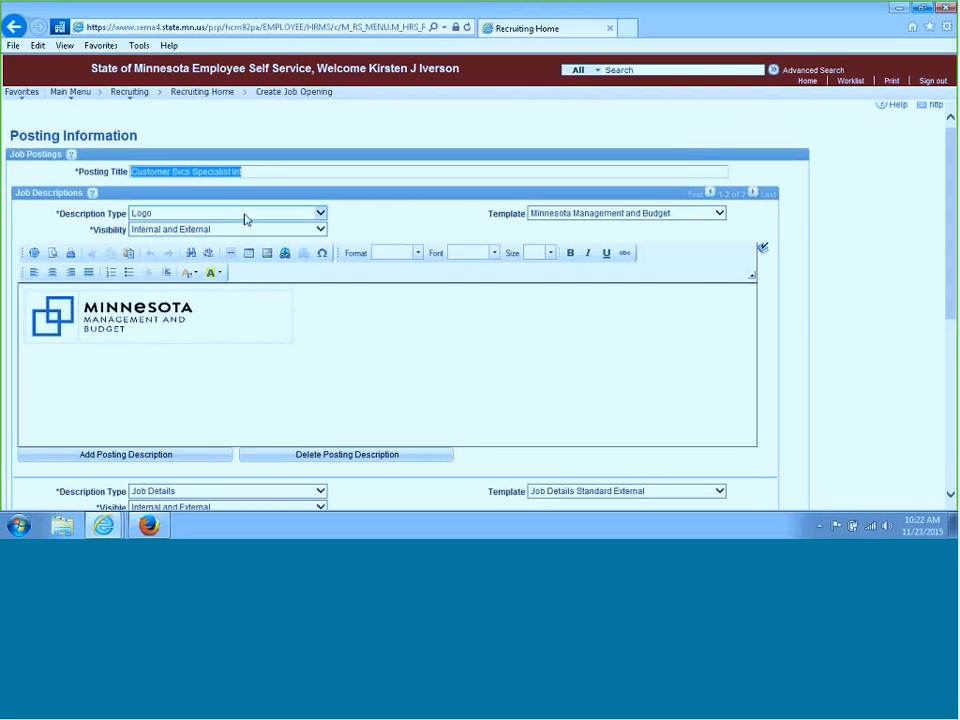
pyautogui.moveTo(949, 214); pyautogui.dragTo(949, 217)
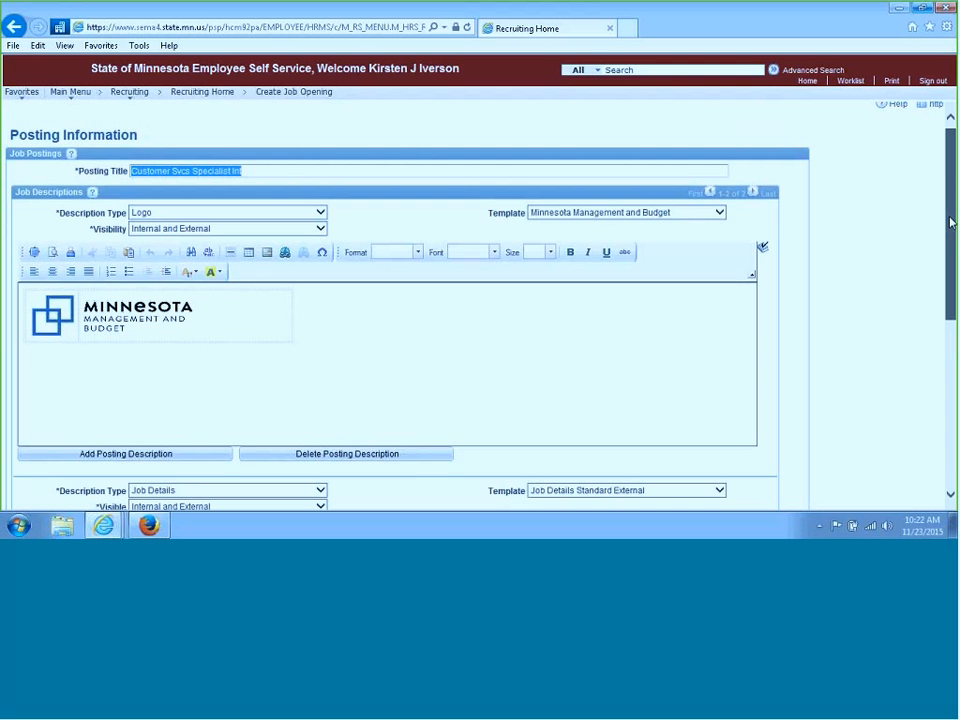
pyautogui.moveTo(951, 222); pyautogui.dragTo(953, 257)
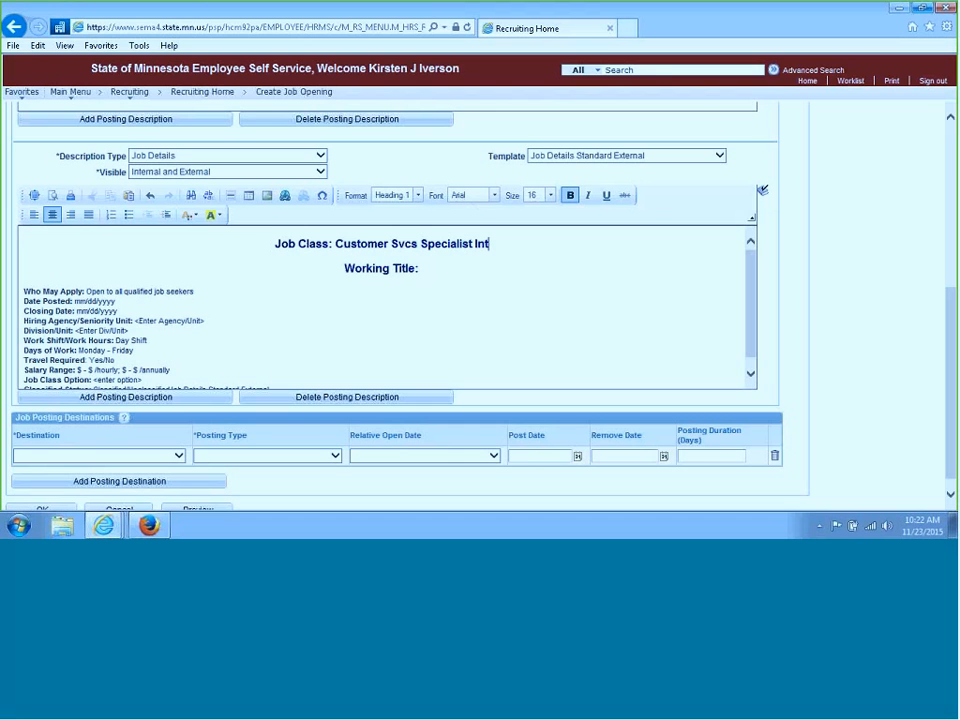
pyautogui.click(449, 269)
pyautogui.hotkey('ctrl', 'v')
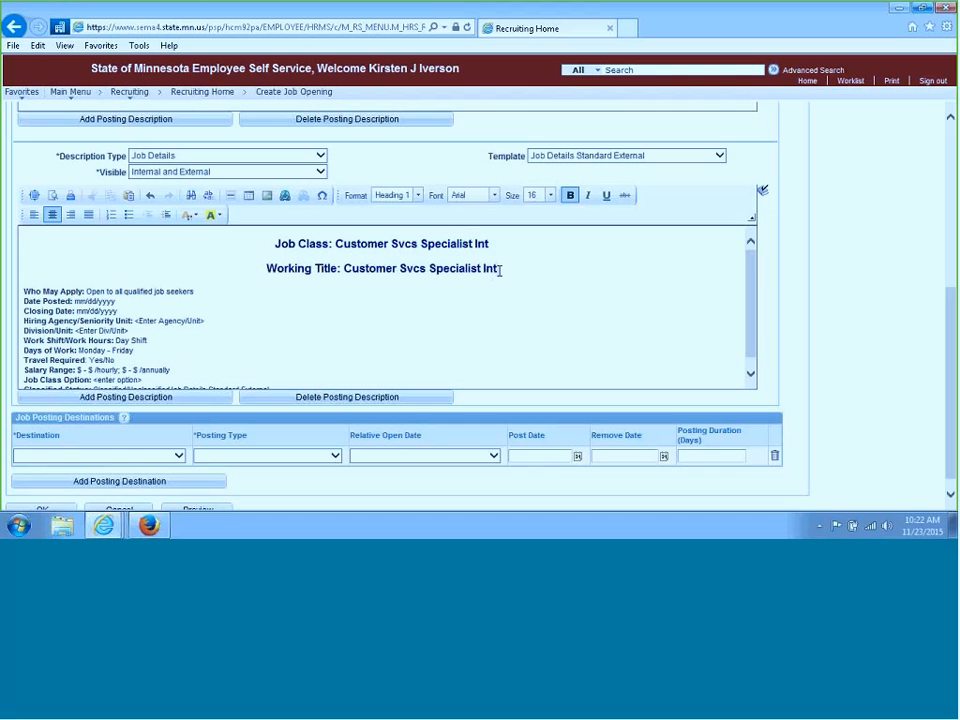
# Edit the working title to read Customer Service Specialist
pyautogui.doubleClick(492, 272)
pyautogui.press('BackSpace')
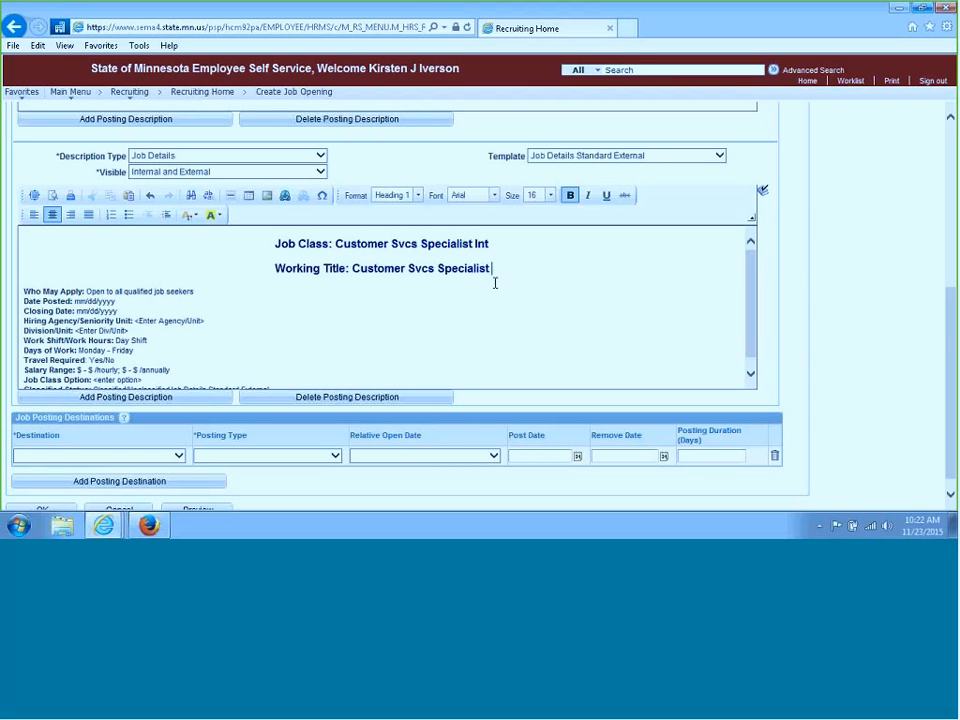
pyautogui.click(420, 271)
pyautogui.write('erv')
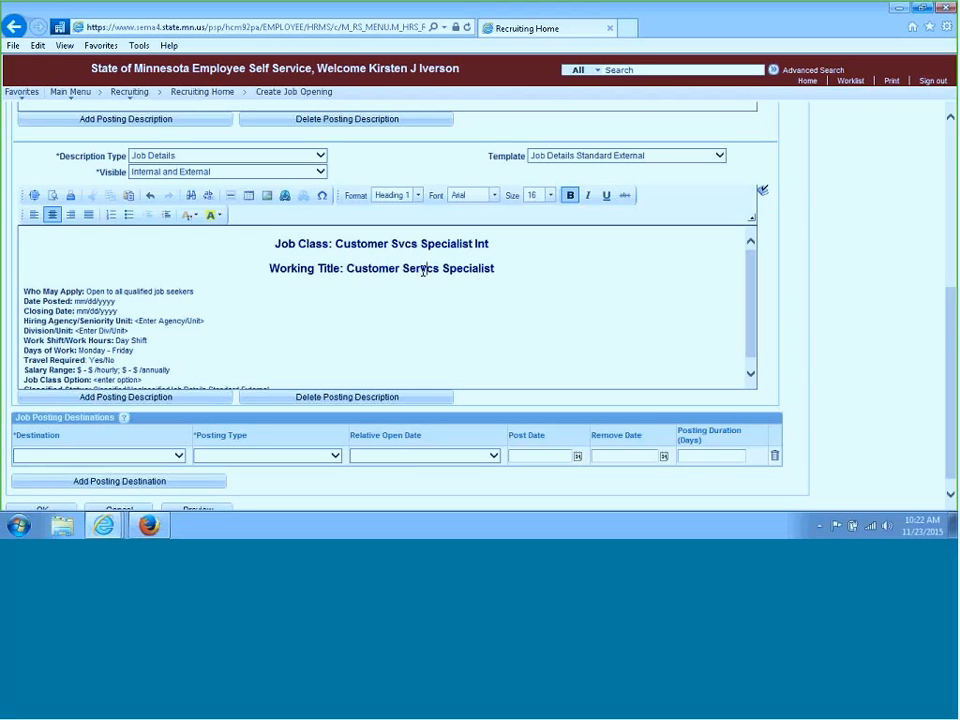
pyautogui.write('i')
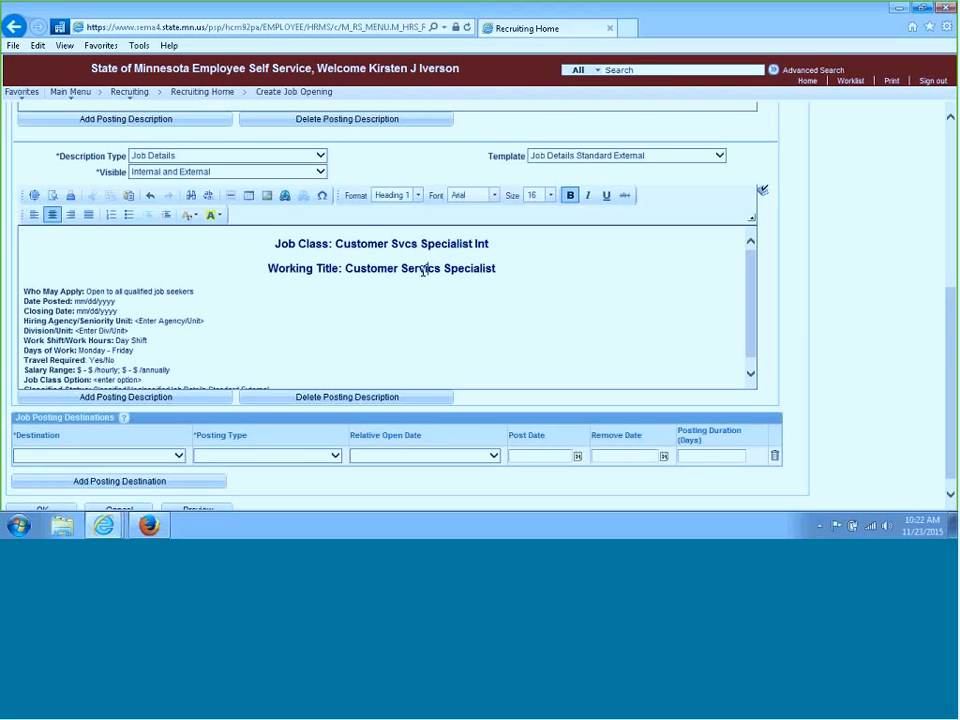
pyautogui.press('Delete')
pyautogui.write('e')
# Set Date Posted to 12/08/2015 and Closing Date to 12/31/2015 in the job details text
pyautogui.click(582, 291)
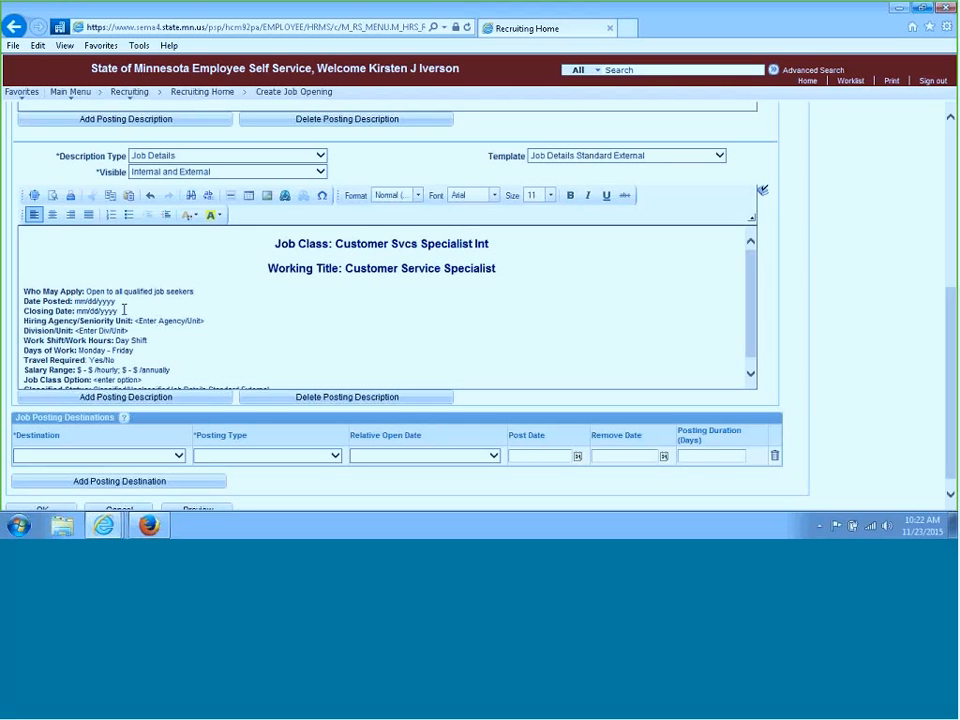
pyautogui.moveTo(23, 311); pyautogui.dragTo(116, 301)
pyautogui.write('12/08/2015')
pyautogui.moveTo(118, 313); pyautogui.dragTo(79, 309)
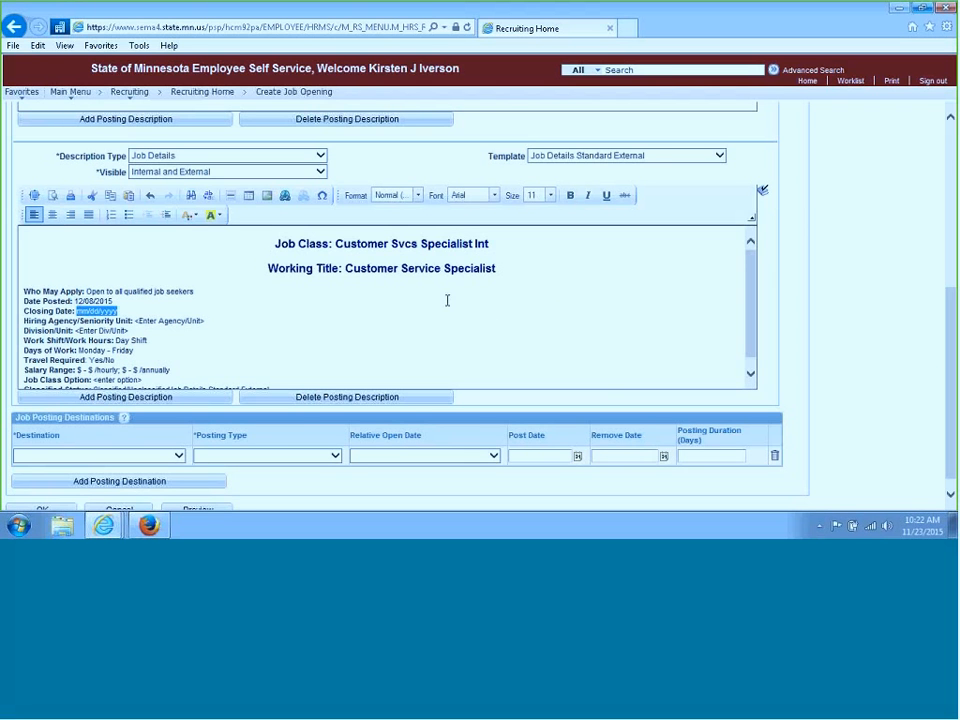
pyautogui.write('12/31/2')
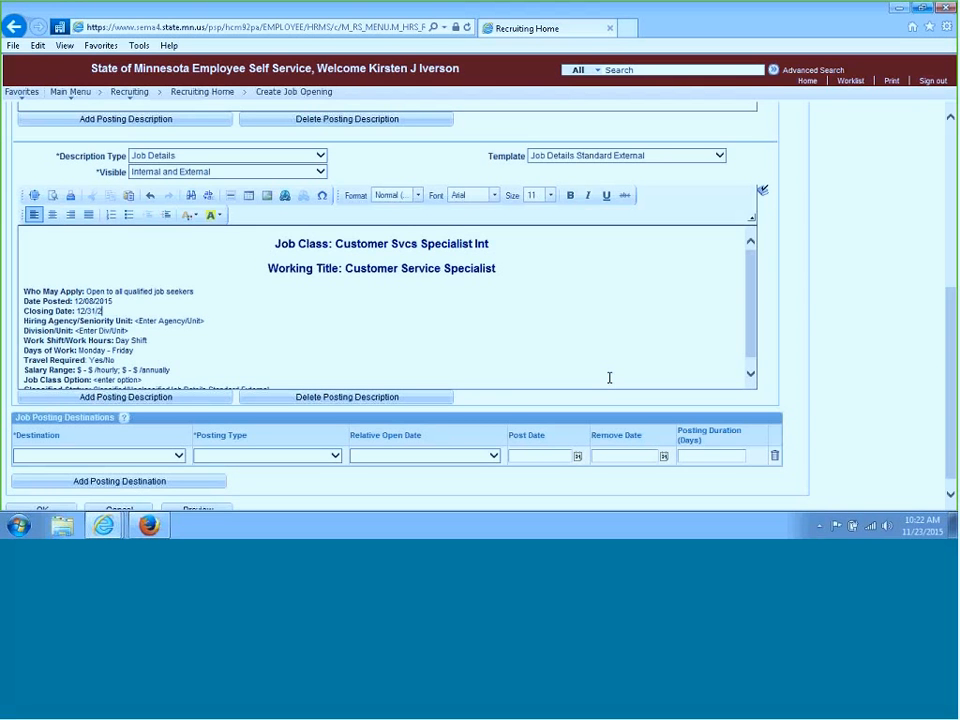
pyautogui.write('015')
# Replace the hiring agency line with 'Hiring Agency: Minnesota Manangement and Budget' and toggle bold on the agency name
pyautogui.click(111, 309)
pyautogui.write('0')
pyautogui.press('BackSpace')
pyautogui.press('BackSpace')
pyautogui.press('BackSpace')
pyautogui.press('BackSpace')
pyautogui.press('BackSpace')
pyautogui.press('BackSpace')
pyautogui.press('BackSpace')
pyautogui.press('BackSpace')
pyautogui.press('BackSpace')
pyautogui.press('BackSpace')
pyautogui.press('BackSpace')
pyautogui.press('BackSpace')
pyautogui.press('BackSpace')
pyautogui.press('BackSpace')
pyautogui.press('BackSpace')
pyautogui.press('BackSpace')
pyautogui.press('BackSpace')
pyautogui.press('BackSpace')
pyautogui.press('BackSpace')
pyautogui.press('BackSpace')
pyautogui.press('BackSpace')
pyautogui.press('BackSpace')
pyautogui.press('BackSpace')
pyautogui.press('BackSpace')
pyautogui.press('BackSpace')
pyautogui.press('BackSpace')
pyautogui.press('BackSpace')
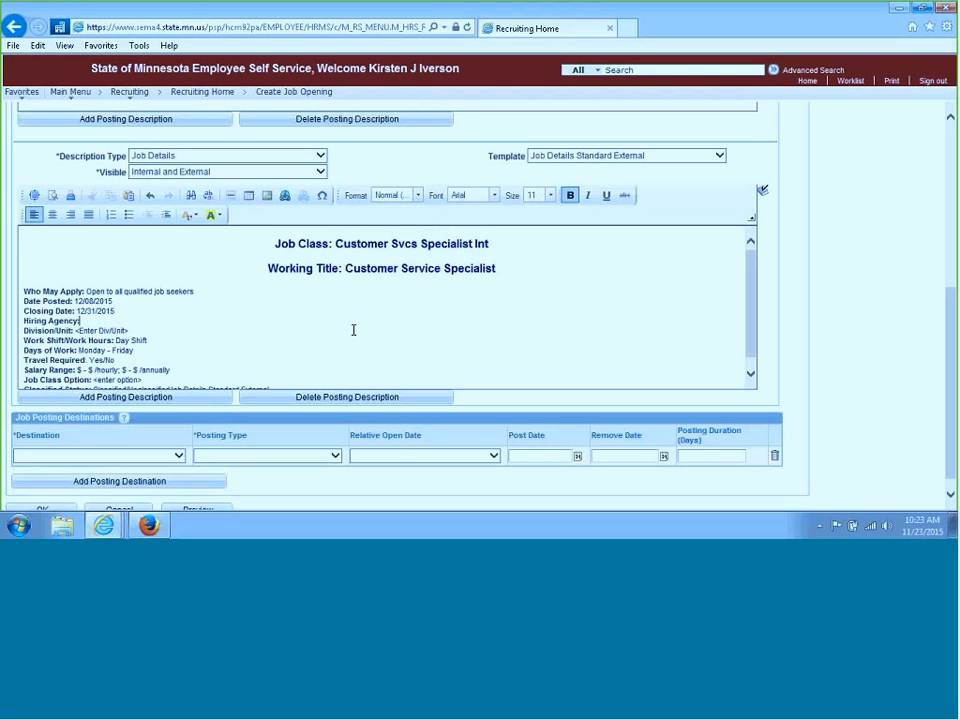
pyautogui.write(': Minnesota')
pyautogui.press('BackSpace')
pyautogui.press('BackSpace')
pyautogui.press('BackSpace')
pyautogui.press('BackSpace')
pyautogui.press('BackSpace')
pyautogui.write('esota Manangement an')
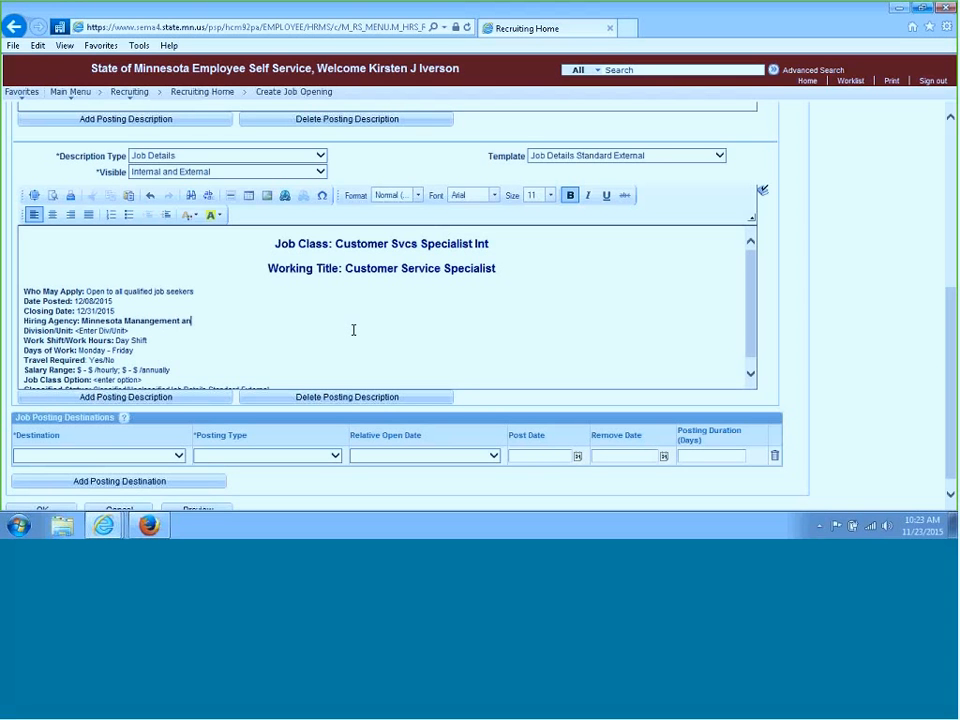
pyautogui.write('d Budget')
pyautogui.moveTo(226, 321); pyautogui.dragTo(81, 321)
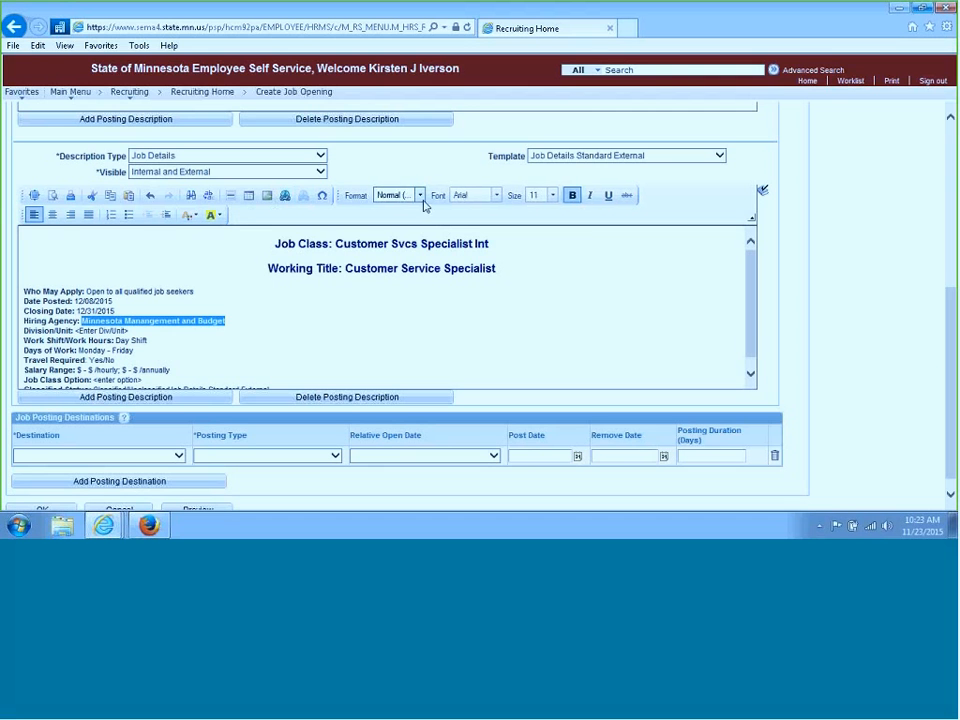
pyautogui.click(573, 196)
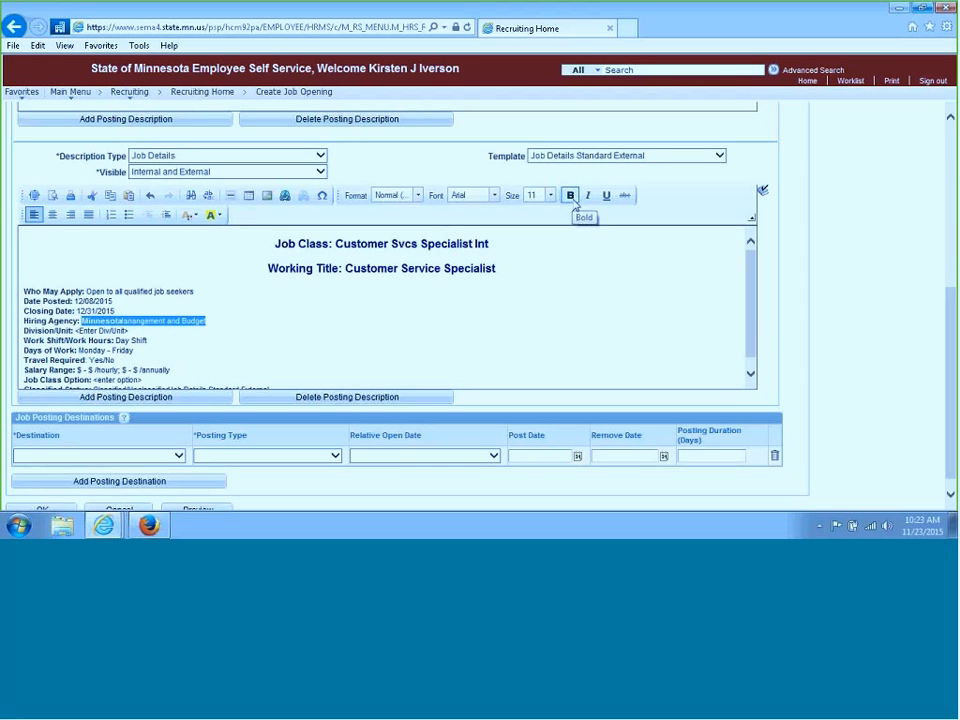
# Set Division/Unit to Finance and change Travel Required to Yes in the job details text
pyautogui.click(168, 341)
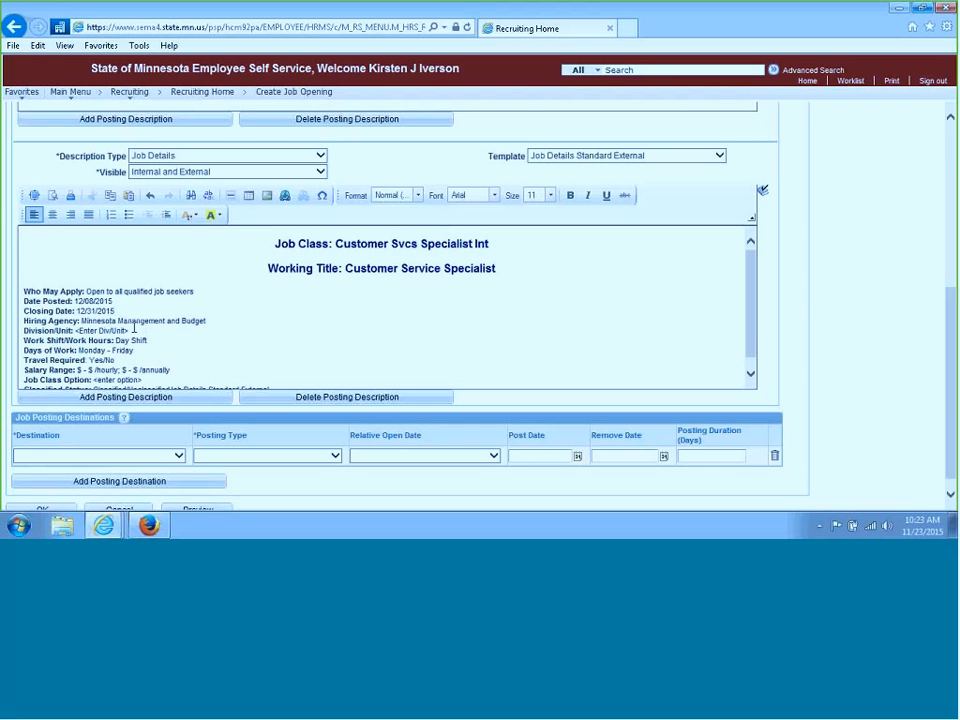
pyautogui.moveTo(134, 328); pyautogui.dragTo(76, 332)
pyautogui.write('Finance')
pyautogui.click(136, 350)
pyautogui.click(113, 360)
pyautogui.press('BackSpace')
pyautogui.press('BackSpace')
pyautogui.press('BackSpace')
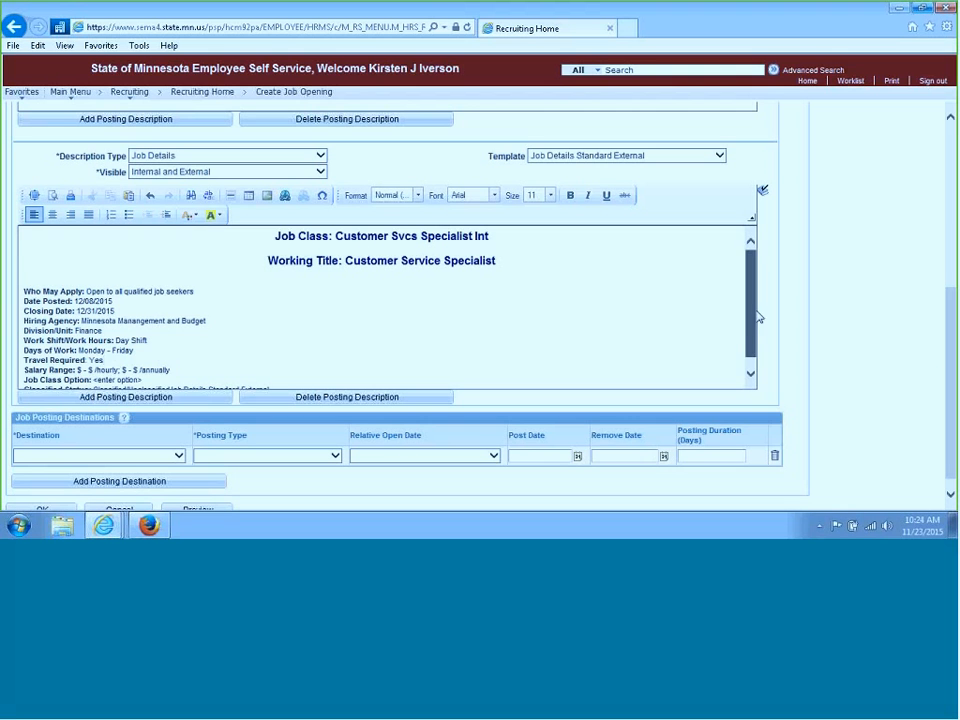
# Delete the Classified Status and Job Class Option lines from the job details text
pyautogui.moveTo(758, 317); pyautogui.dragTo(758, 353)
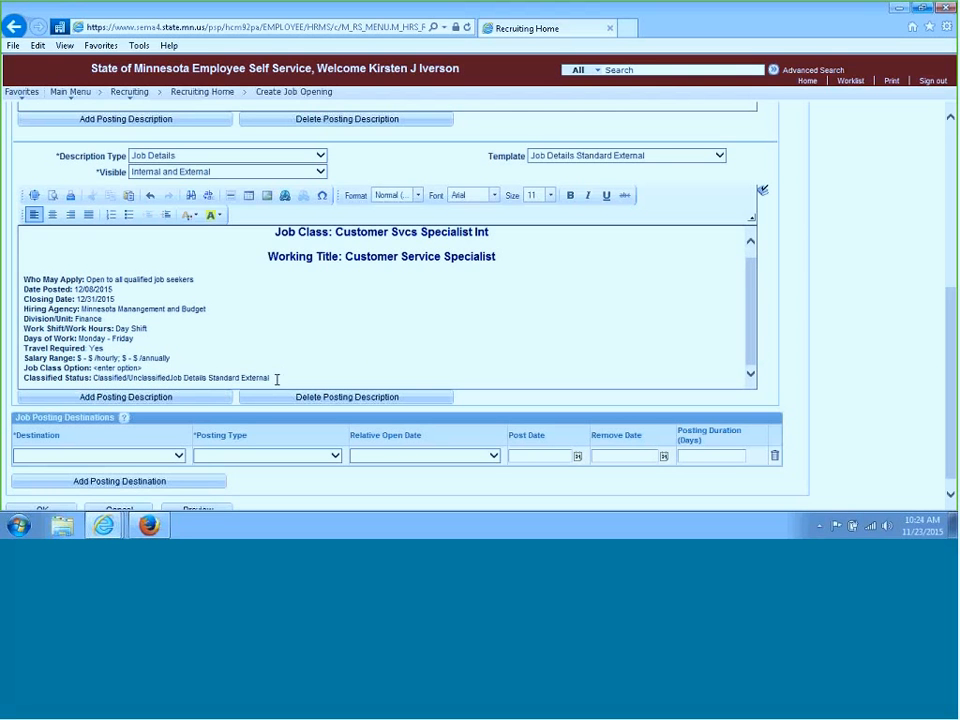
pyautogui.moveTo(274, 379); pyautogui.dragTo(17, 391)
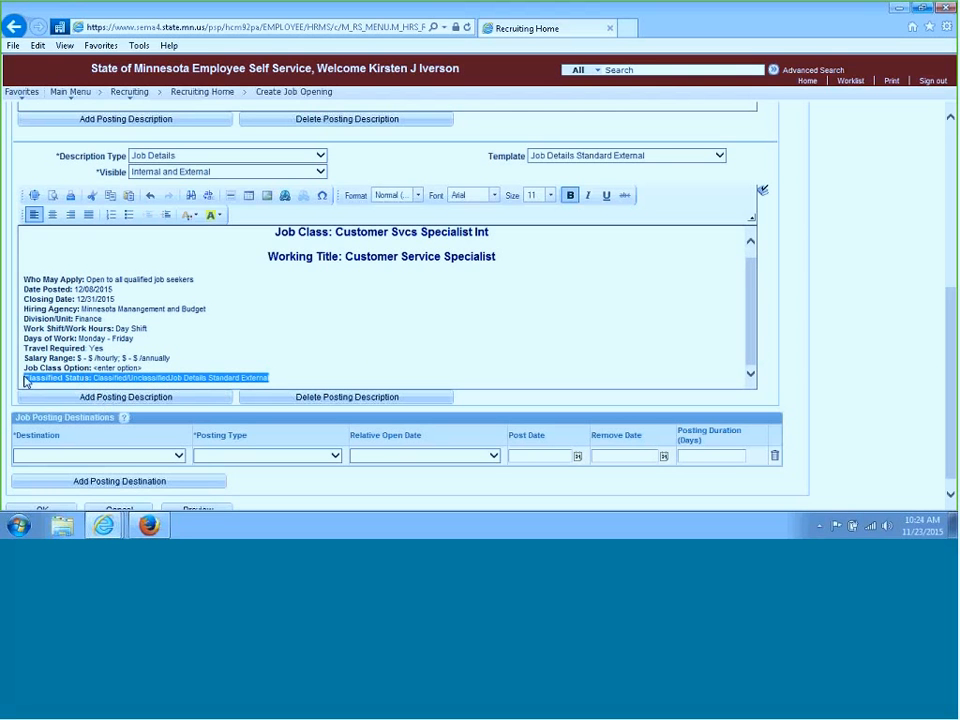
pyautogui.press('Delete')
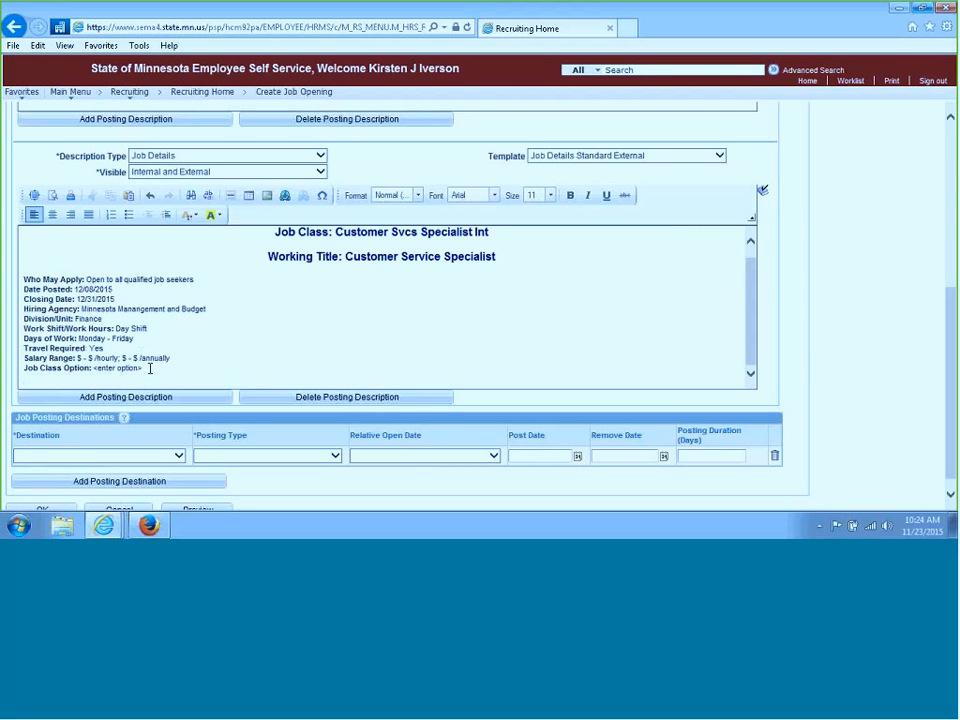
pyautogui.moveTo(147, 368); pyautogui.dragTo(38, 377)
pyautogui.press('Delete')
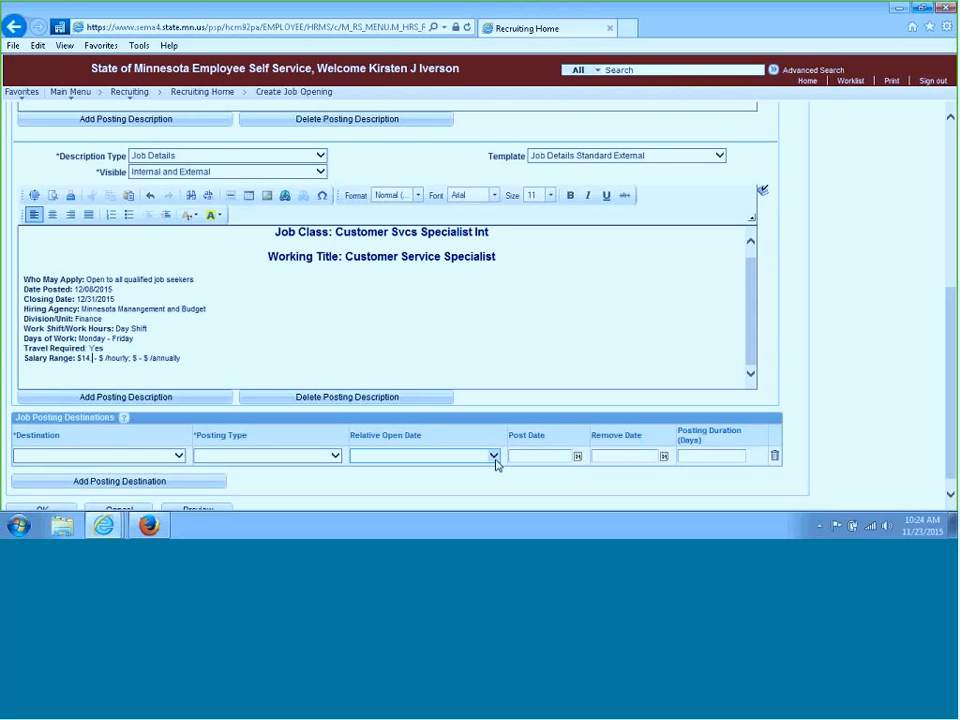
# Set the hourly Salary Range to $14.80 - $18.50
pyautogui.write('.80')
pyautogui.press('Right')
pyautogui.press('Right')
pyautogui.press('Right')
pyautogui.press('Right')
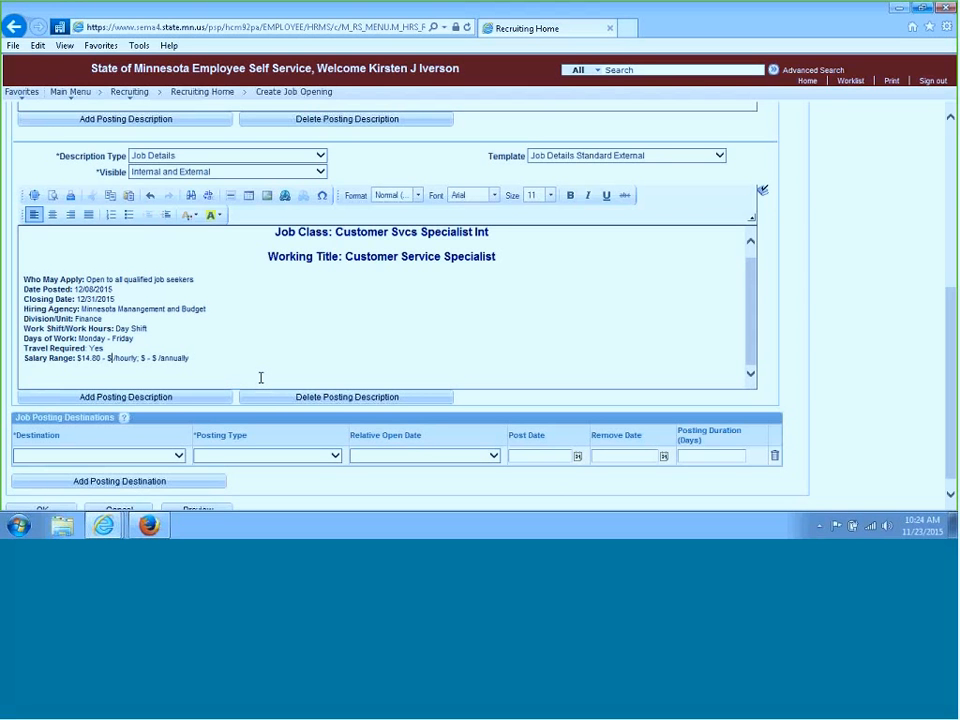
pyautogui.write('18.50')
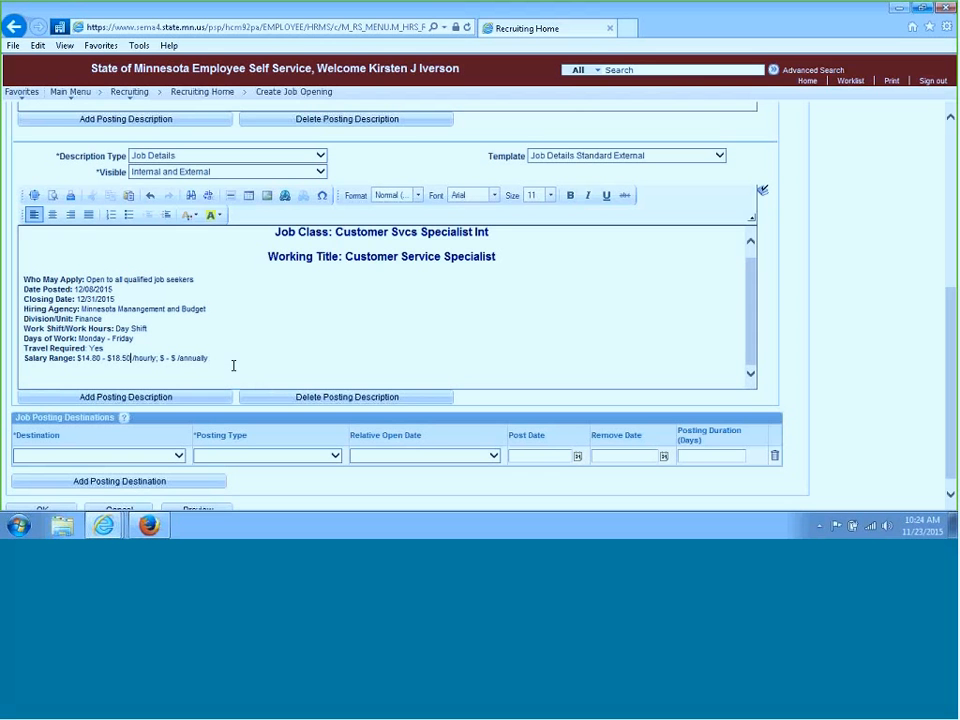
# Add another posting description section
pyautogui.click(234, 366)
pyautogui.scroll(-1, 913, 311)
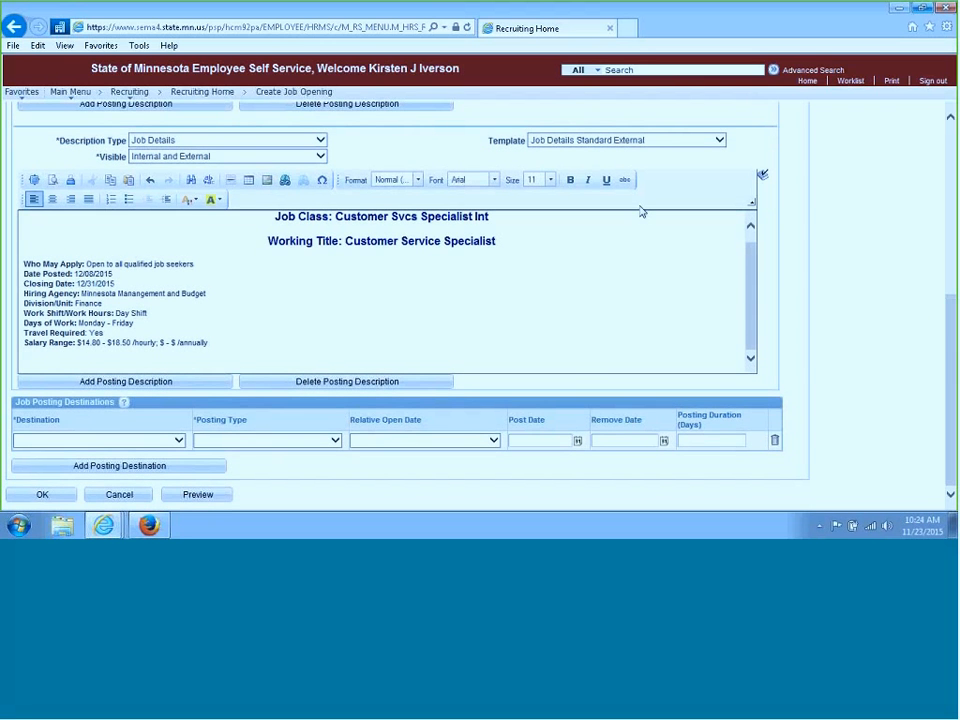
pyautogui.click(157, 383)
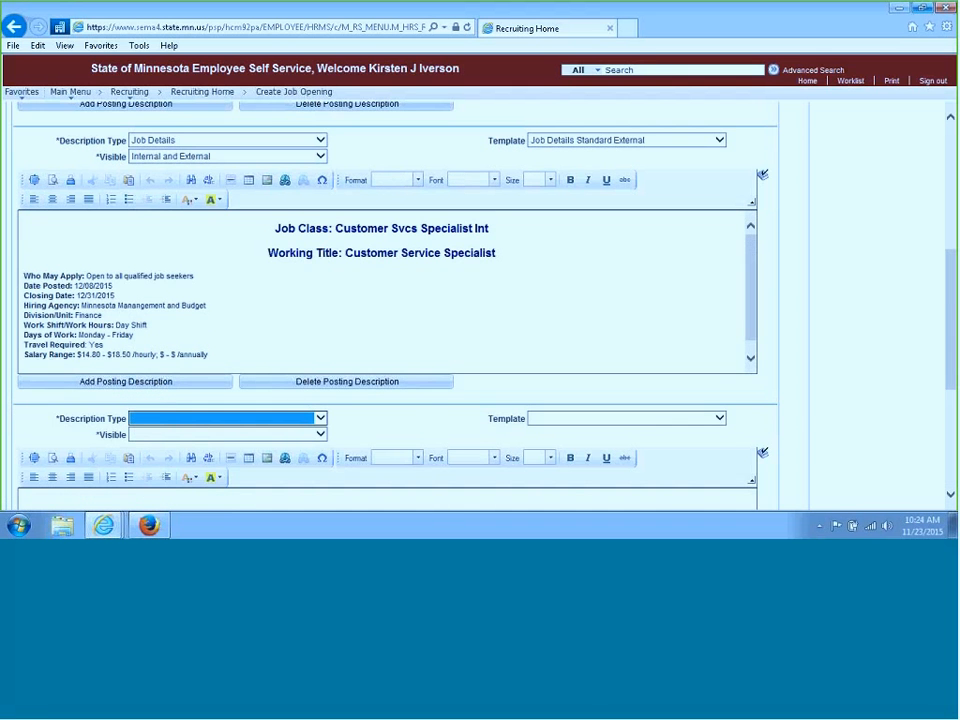
# Set the new description's type to Job Summary, template to Job Summary, and visibility to Internal and External
pyautogui.moveTo(953, 270); pyautogui.dragTo(953, 338)
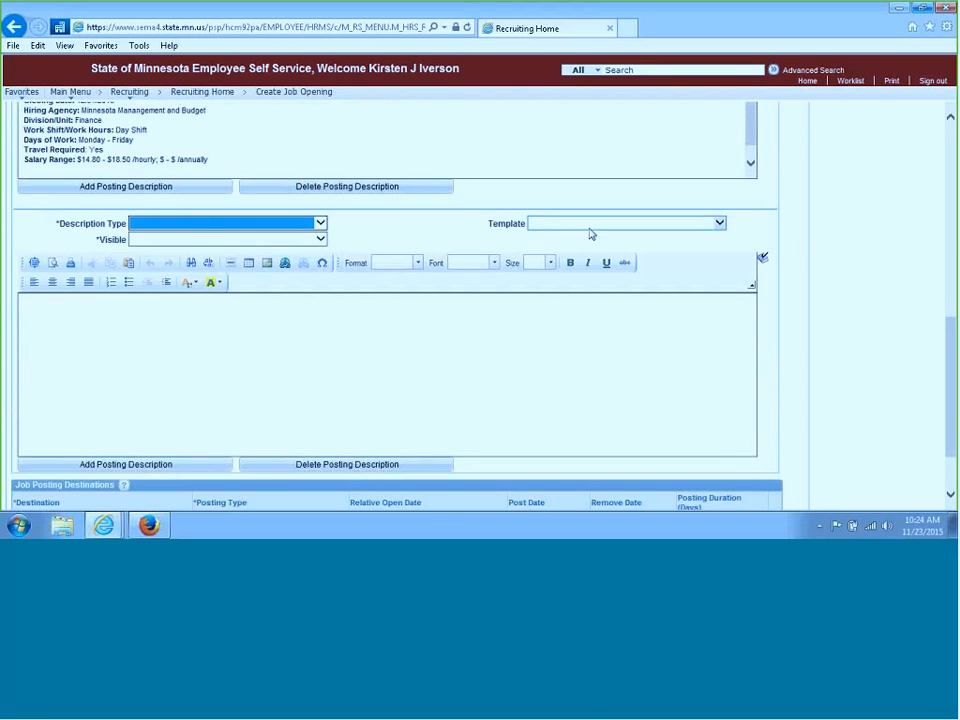
pyautogui.click(321, 224)
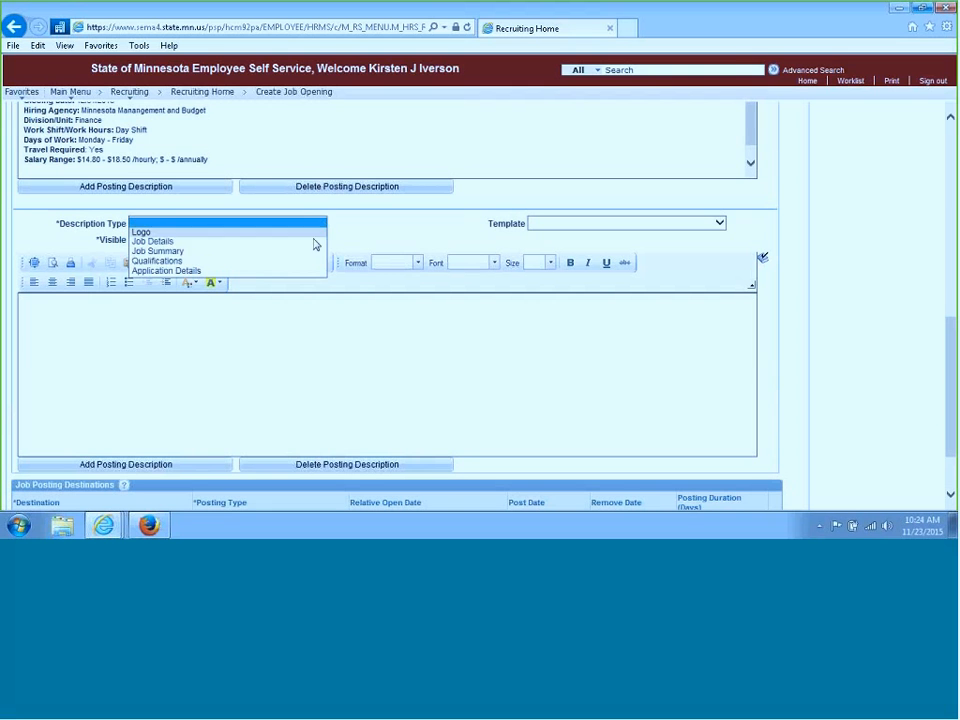
pyautogui.click(317, 253)
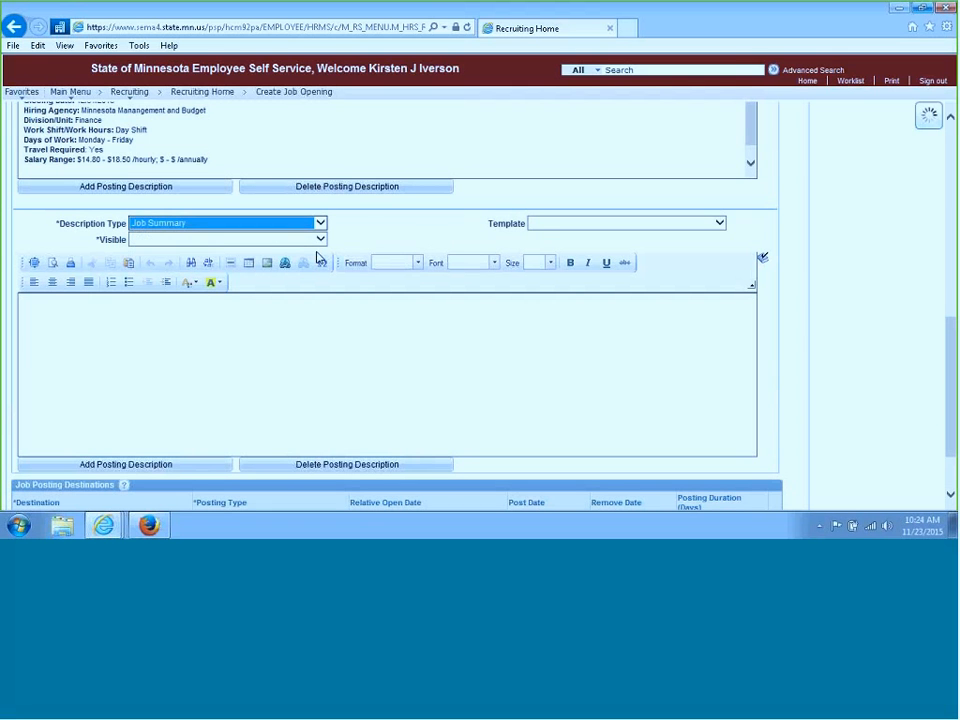
pyautogui.click(548, 226)
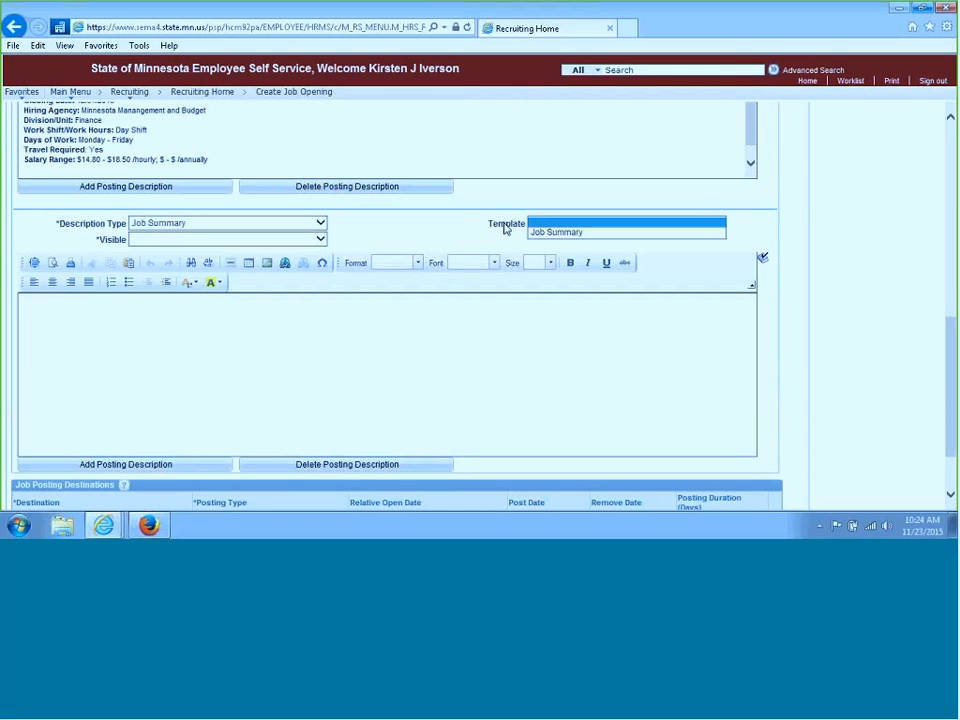
pyautogui.click(560, 232)
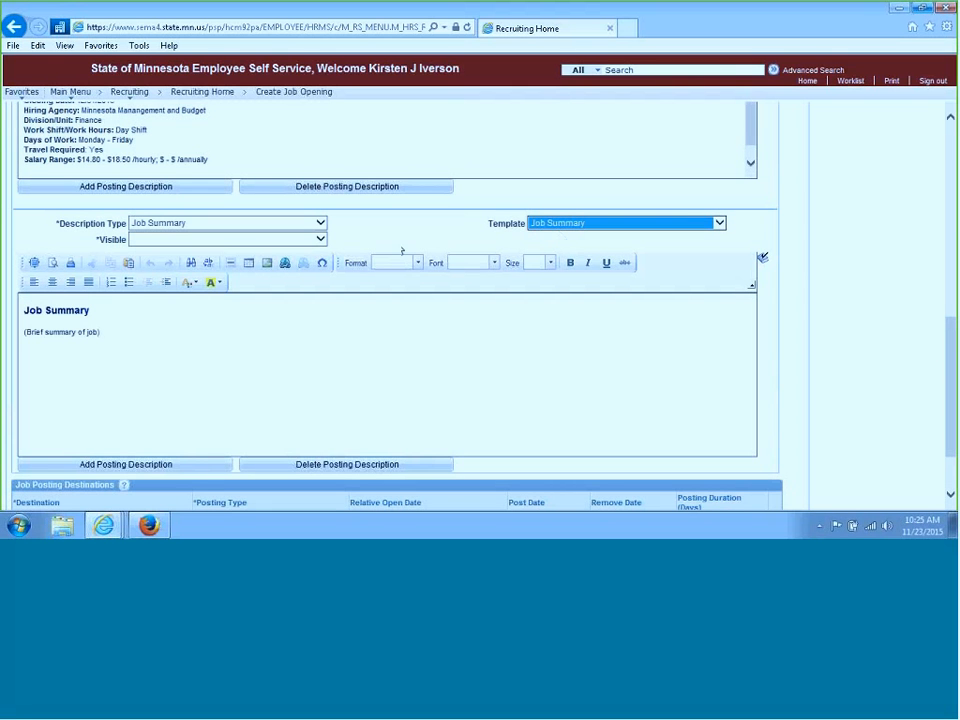
pyautogui.click(321, 239)
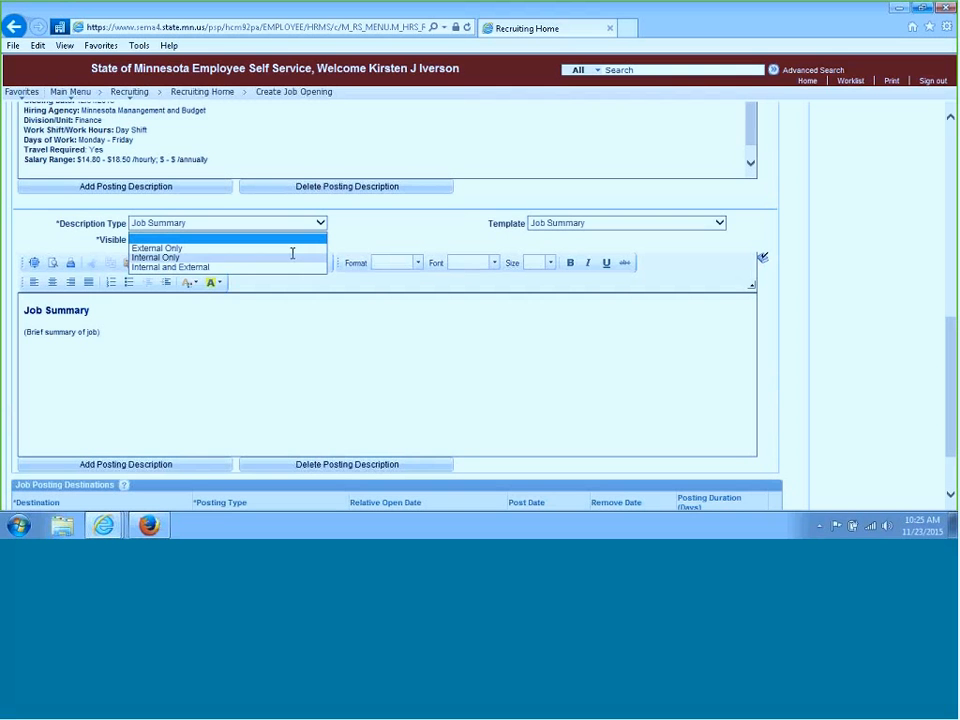
pyautogui.click(229, 268)
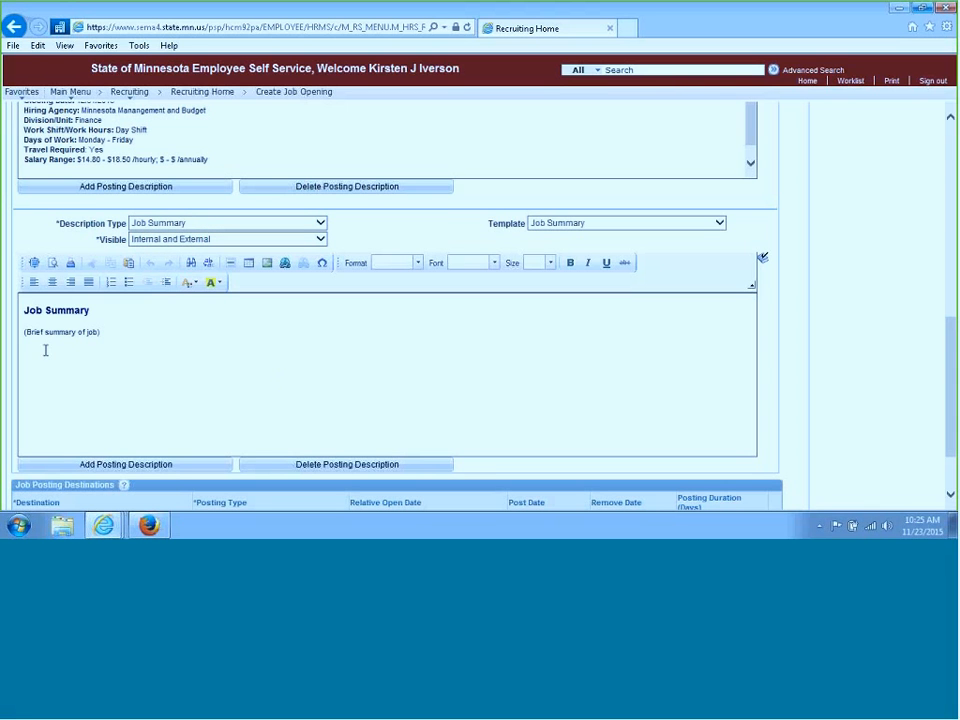
# Replace the brief summary placeholder in the Job Summary text with 'Customer Service'
pyautogui.moveTo(137, 330); pyautogui.dragTo(23, 331)
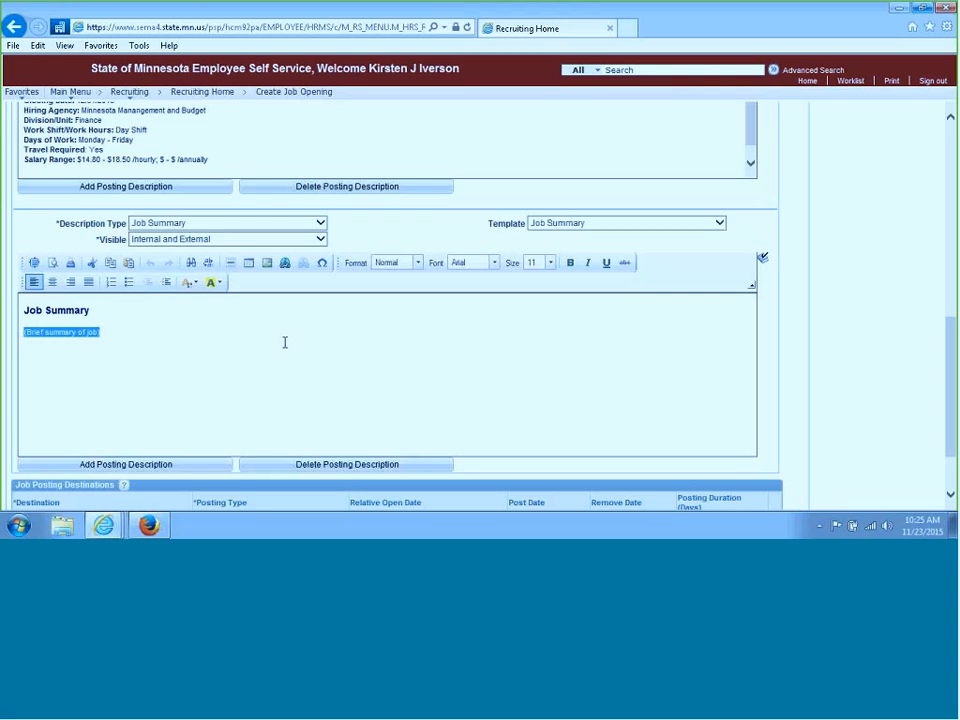
pyautogui.write('Customer')
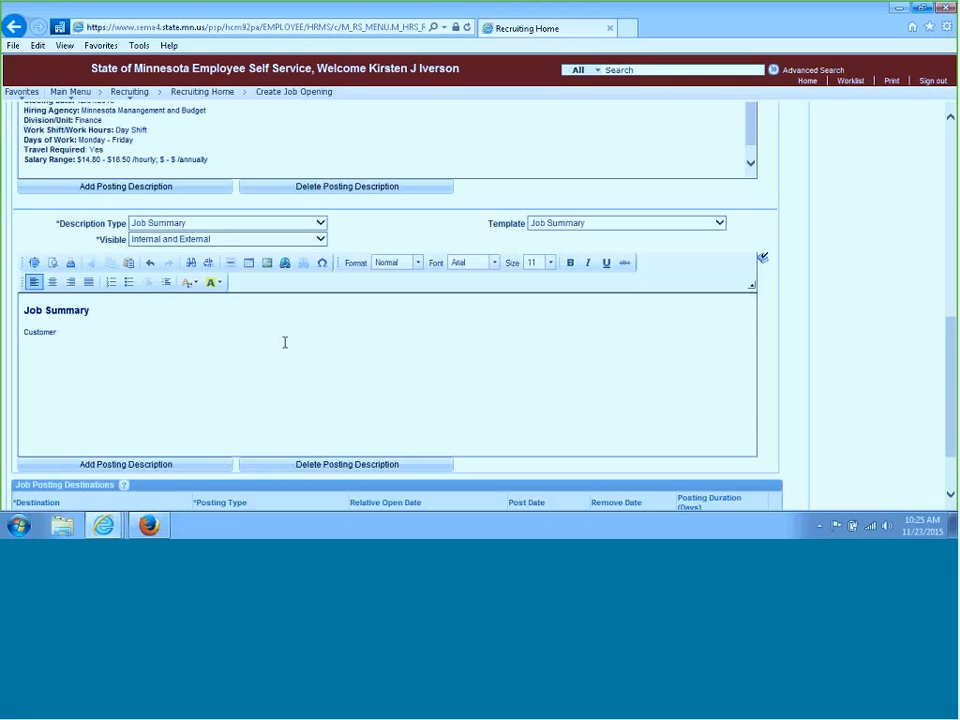
pyautogui.write(' Service')
pyautogui.click(135, 337)
pyautogui.moveTo(135, 337); pyautogui.dragTo(21, 336)
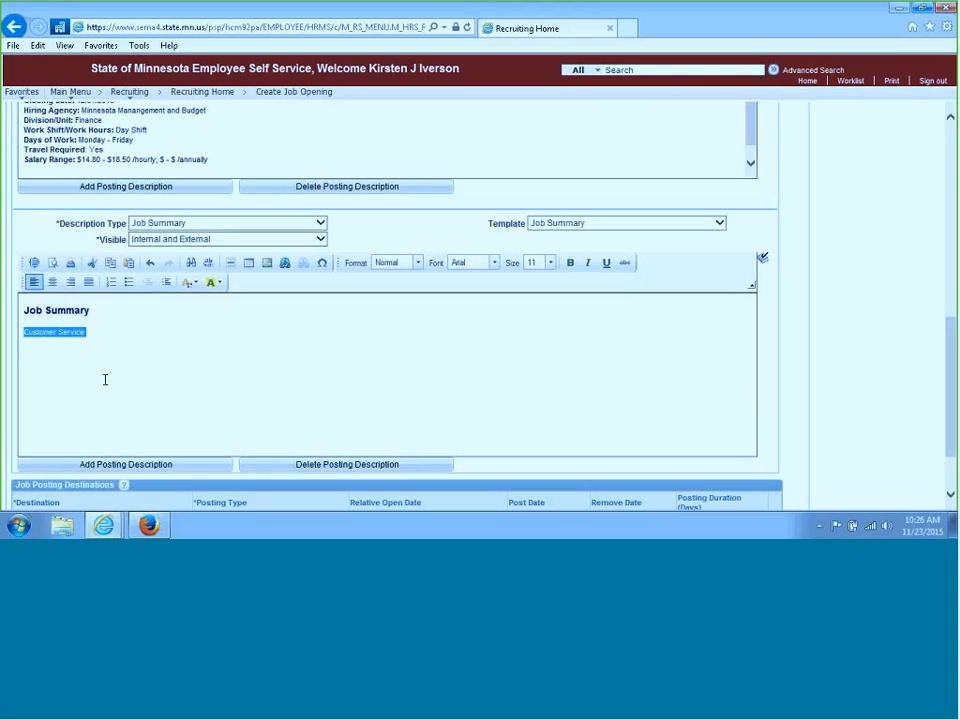
pyautogui.click(149, 345)
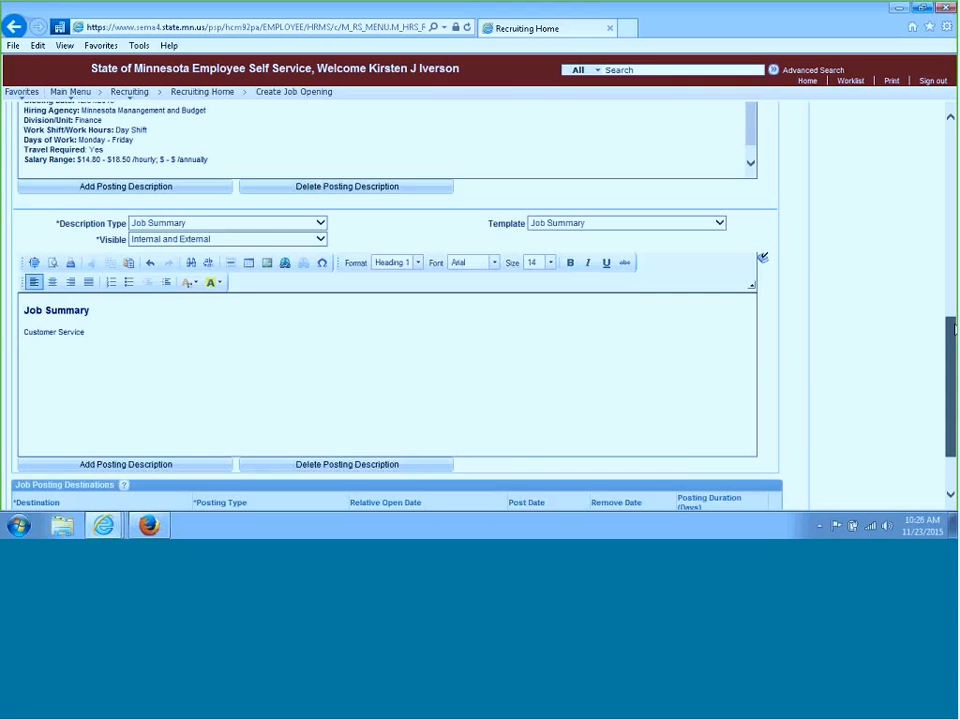
# Add another posting description with type Qualifications and template Qualifications Standard
pyautogui.scroll(-2, 184, 392)
pyautogui.click(186, 389)
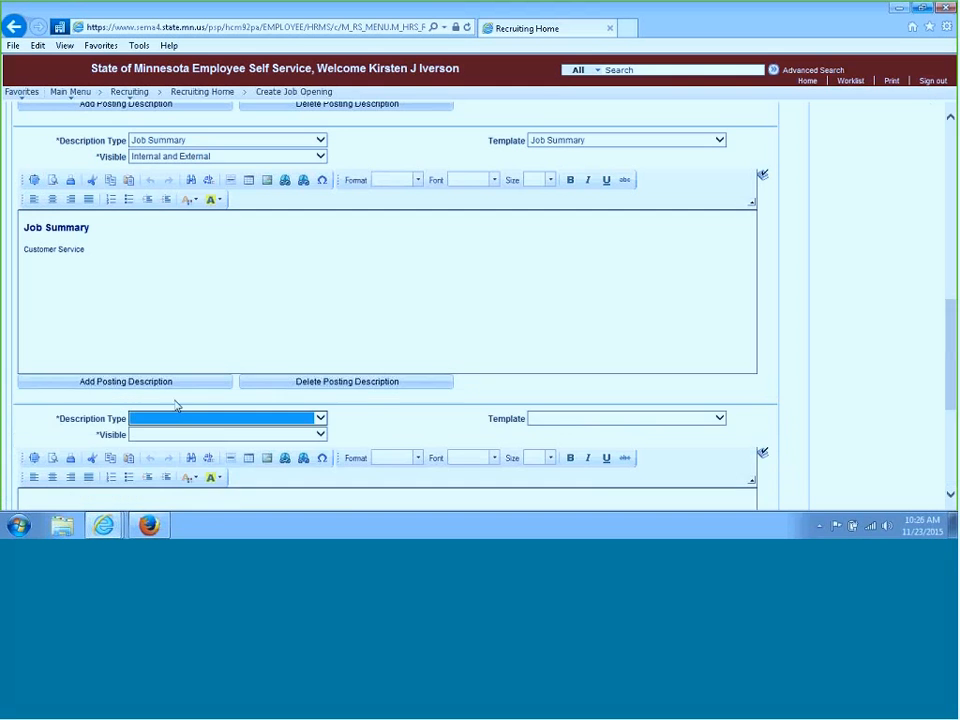
pyautogui.moveTo(950, 318); pyautogui.dragTo(950, 398)
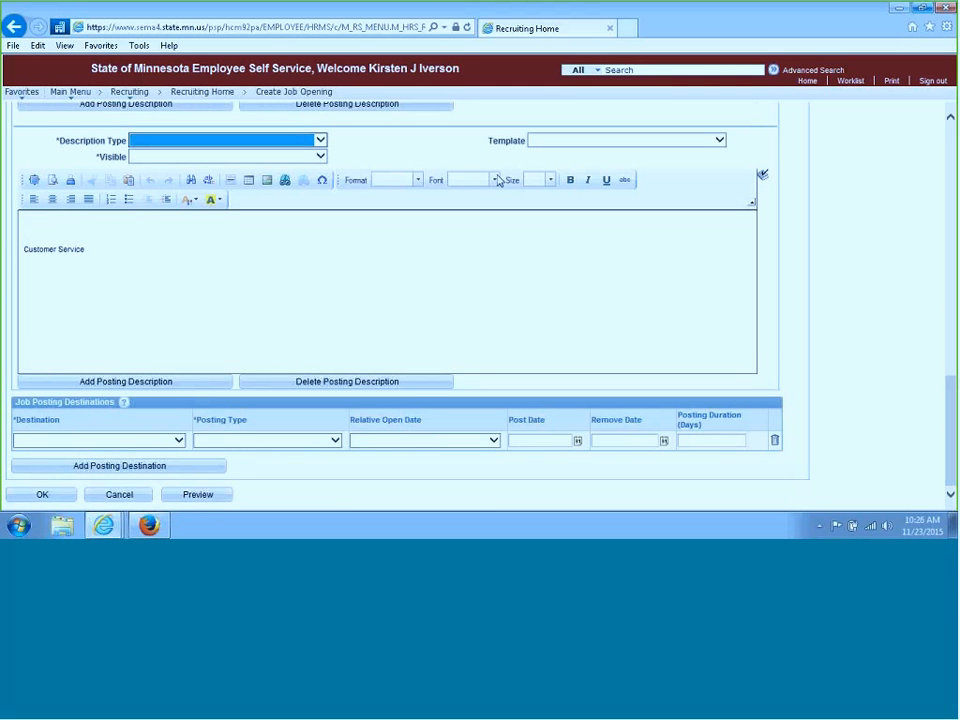
pyautogui.click(320, 145)
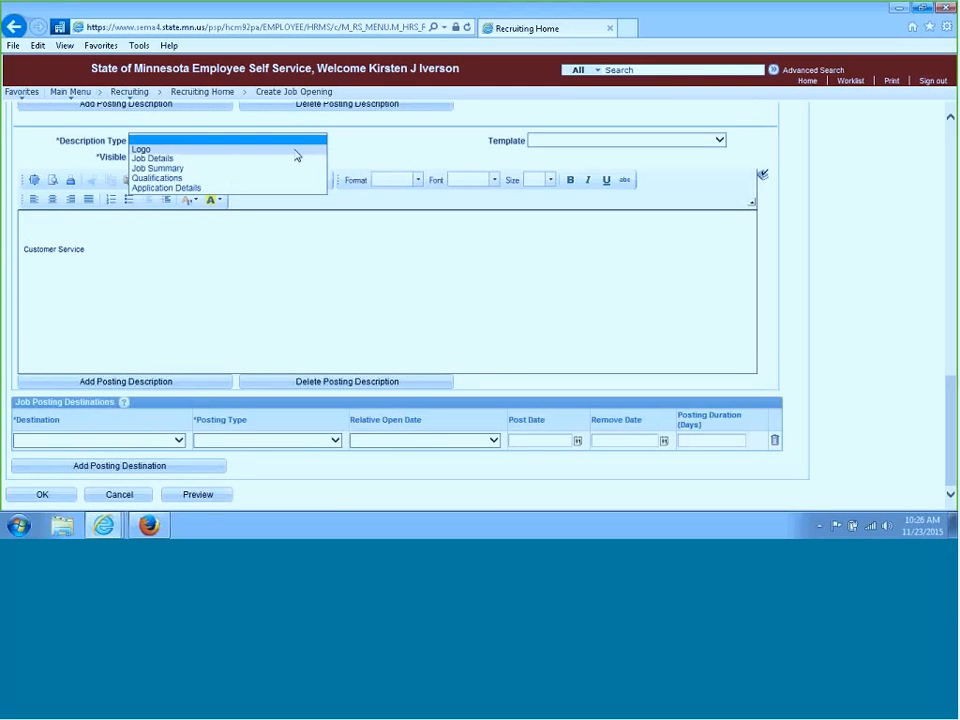
pyautogui.click(194, 180)
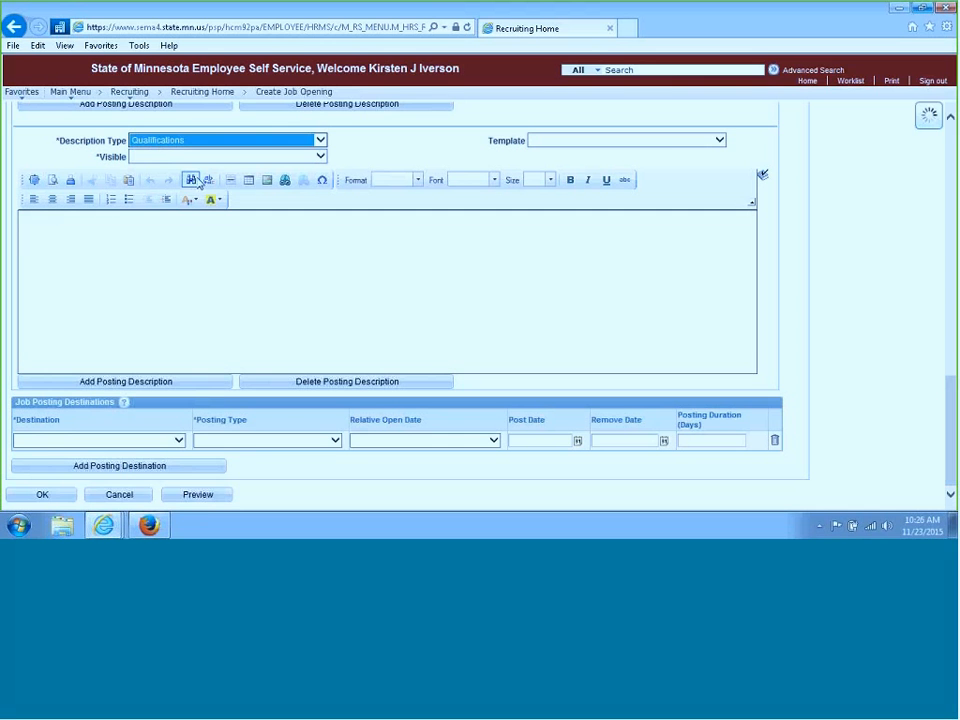
pyautogui.click(720, 146)
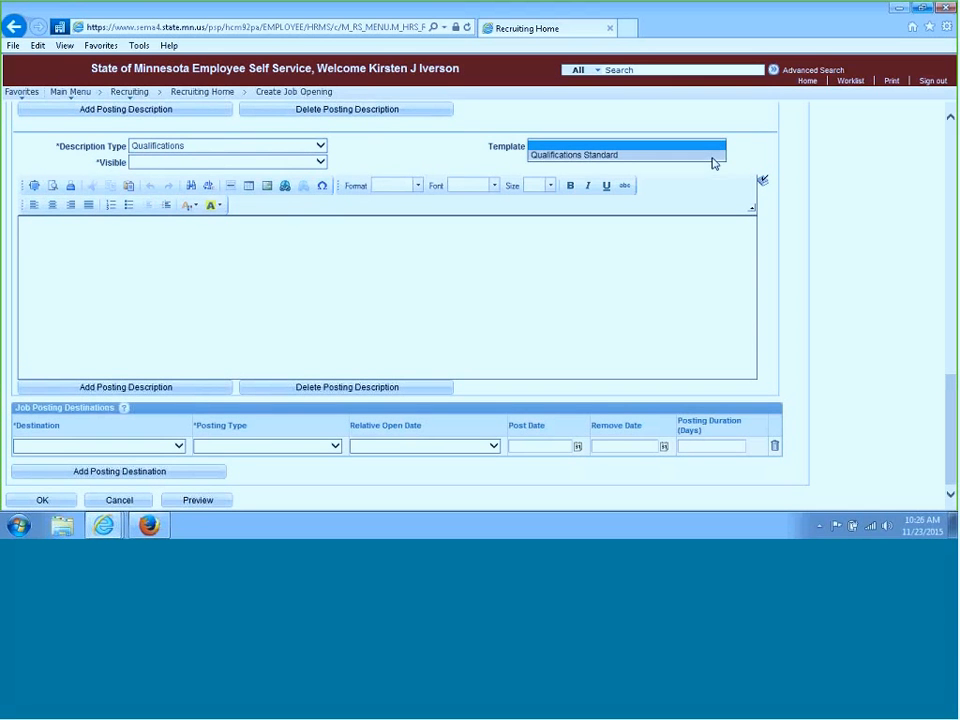
pyautogui.click(713, 156)
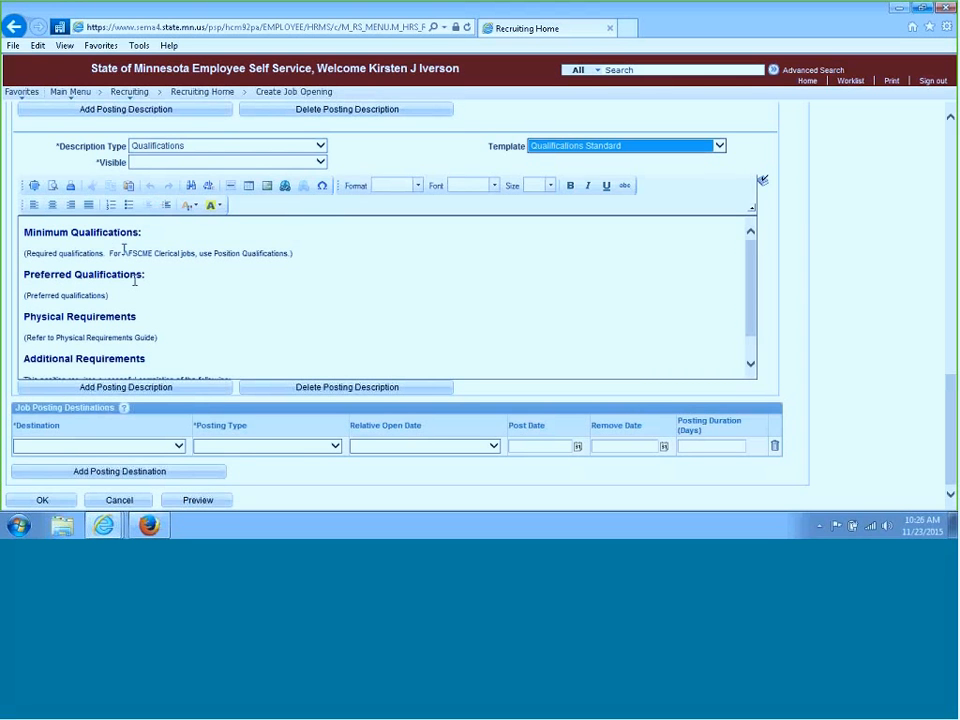
# Delete the Physical Requirements and Additional Requirements sections from the Qualifications text
pyautogui.click(146, 316)
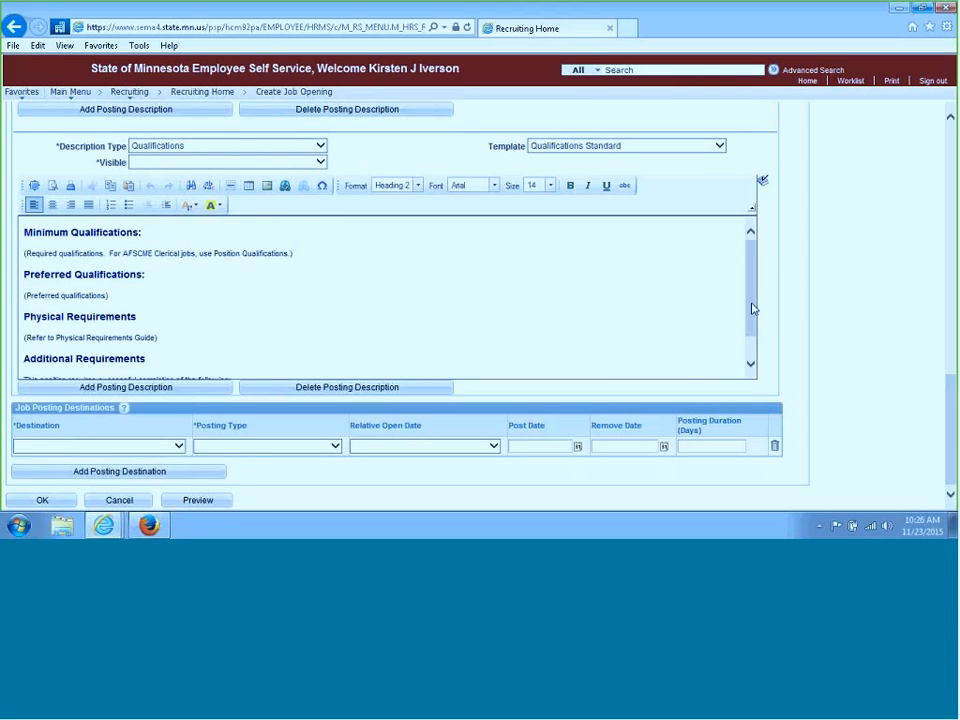
pyautogui.moveTo(305, 251); pyautogui.dragTo(15, 255)
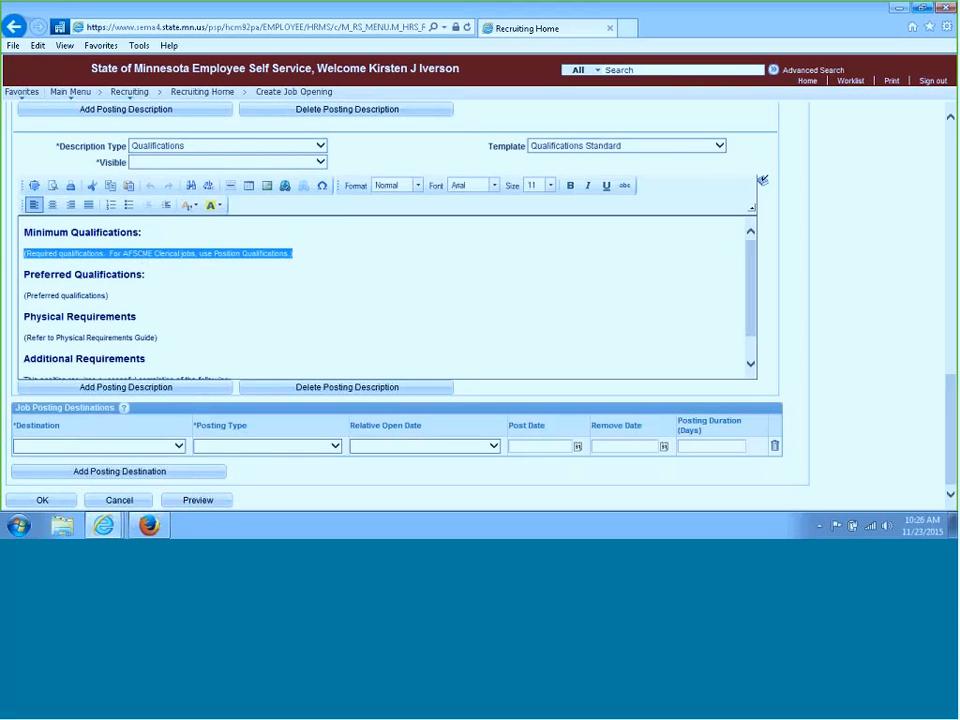
pyautogui.moveTo(174, 320); pyautogui.dragTo(41, 322)
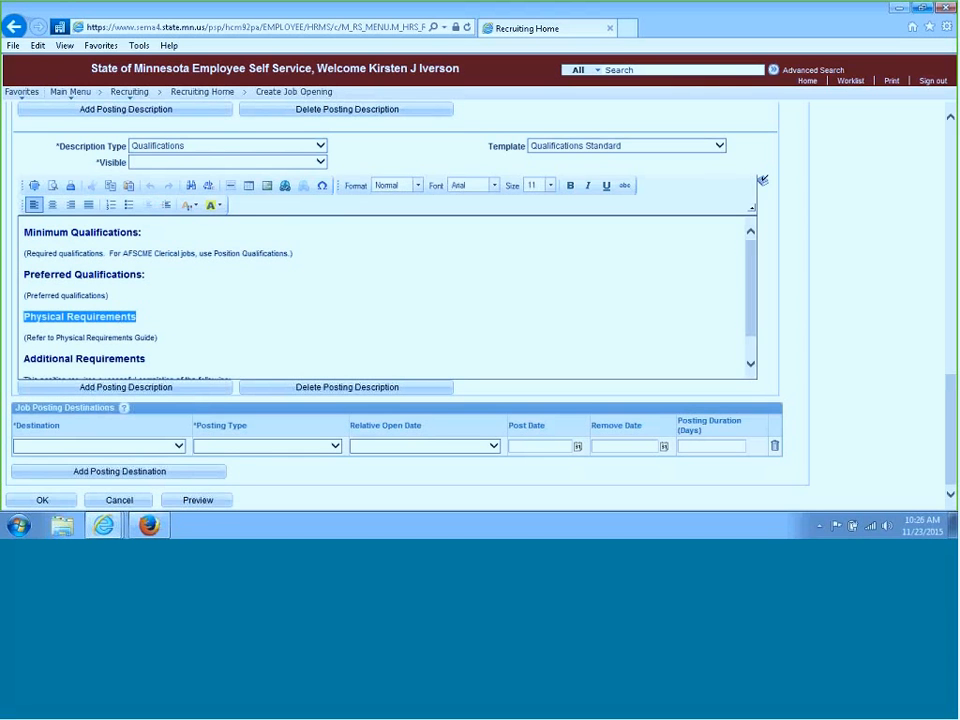
pyautogui.click(665, 303)
pyautogui.scroll(-2, 754, 306)
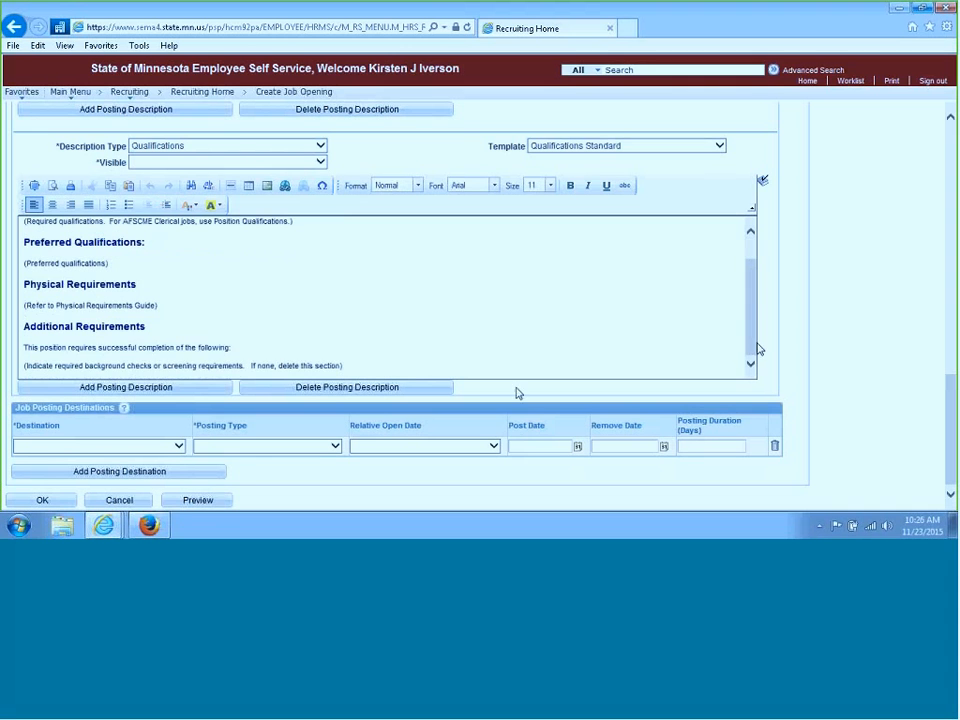
pyautogui.moveTo(382, 371); pyautogui.dragTo(45, 292)
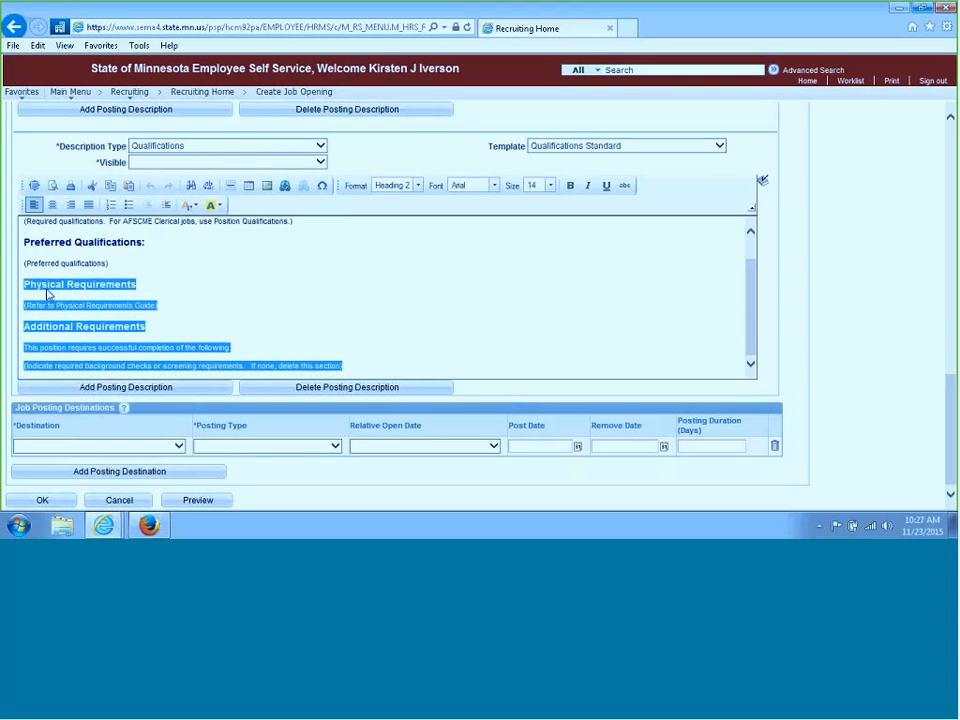
pyautogui.press('Delete')
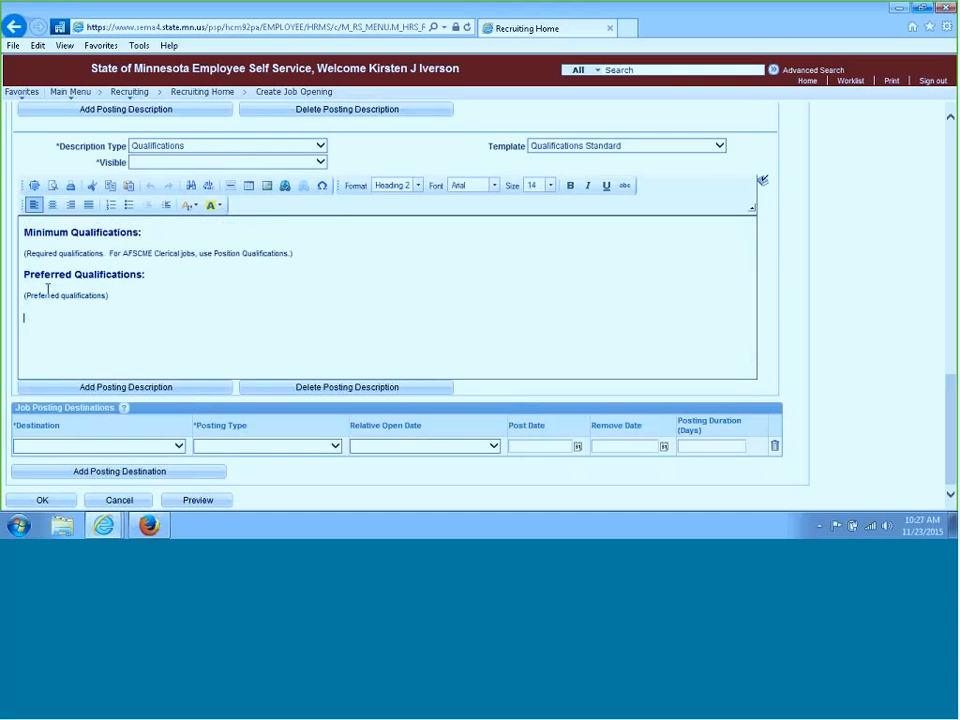
pyautogui.press('BackSpace')
pyautogui.click(78, 300)
# Add another blank posting description below the Qualifications entry
pyautogui.click(151, 393)
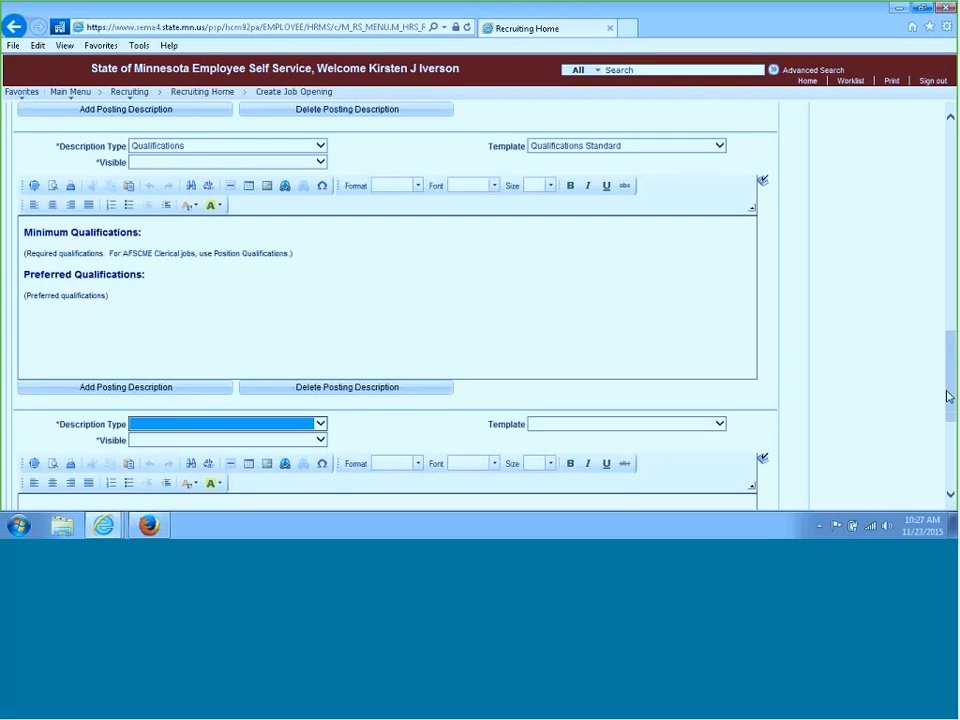
pyautogui.click(314, 287)
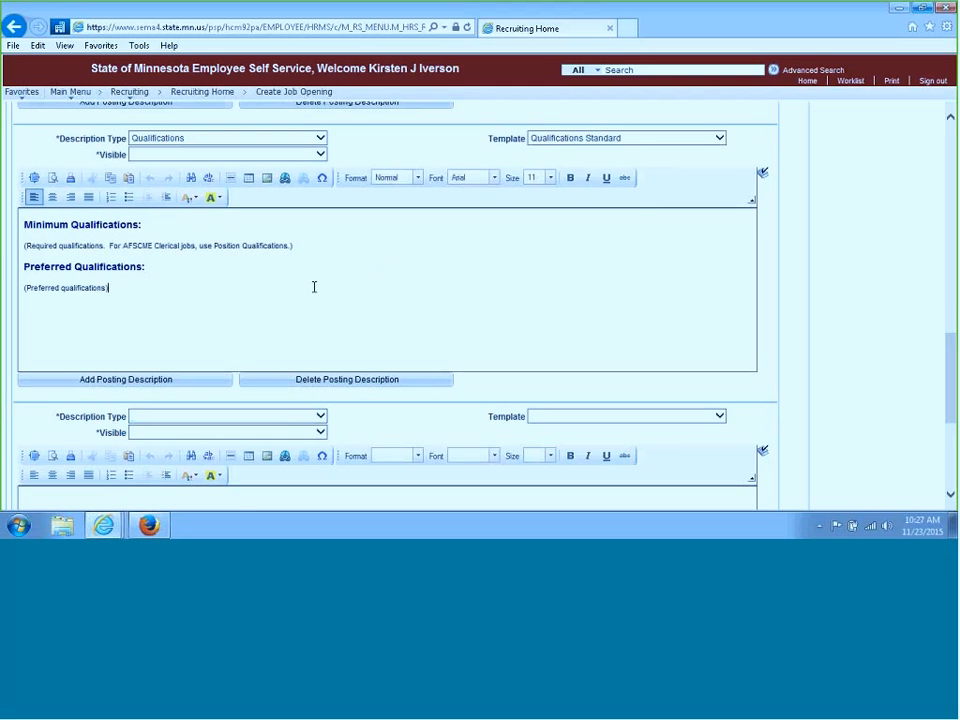
# Set the Qualifications description's visibility to Internal and External, dismissing the image properties dialog that opened
pyautogui.click(295, 154)
pyautogui.click(272, 186)
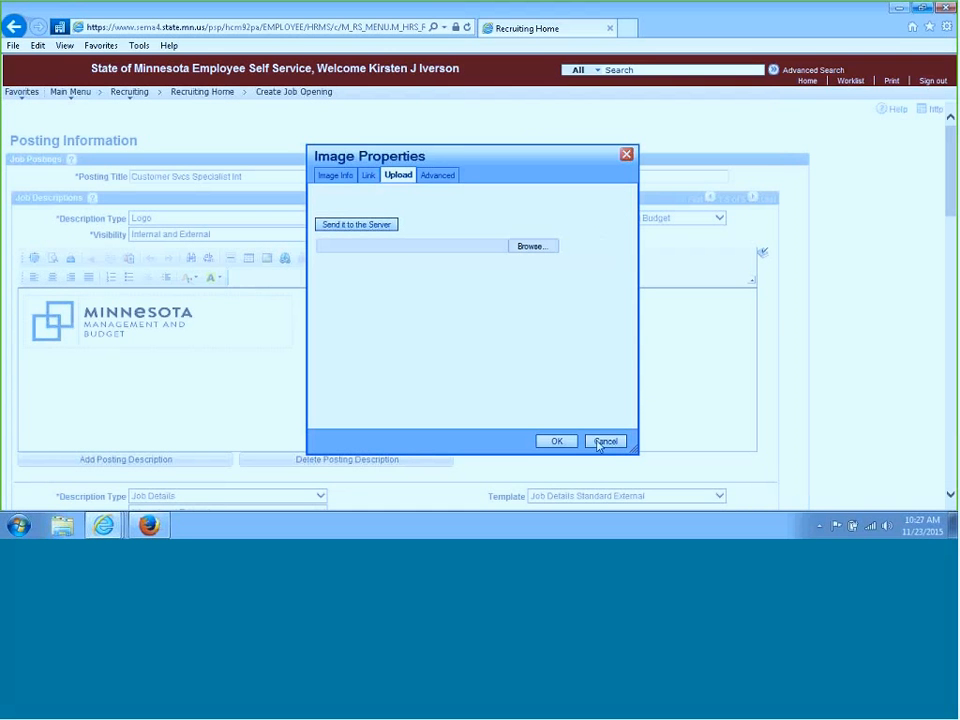
pyautogui.click(604, 442)
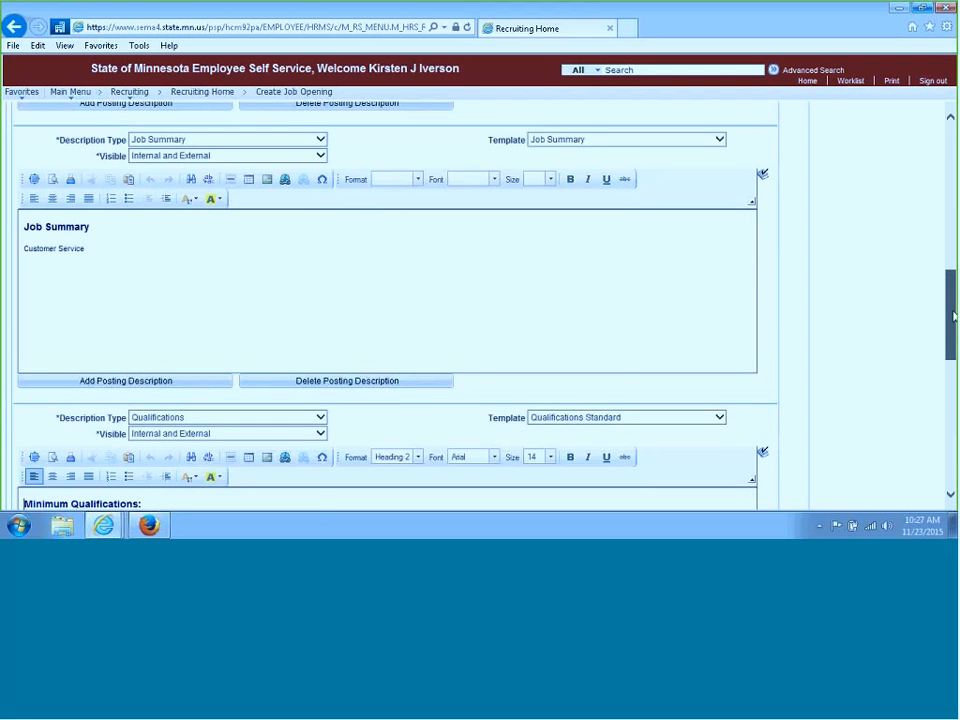
# Configure the new posting description as Application Details with template Application Details Standard and visibility Internal and External
pyautogui.moveTo(953, 316); pyautogui.dragTo(951, 375)
pyautogui.click(321, 271)
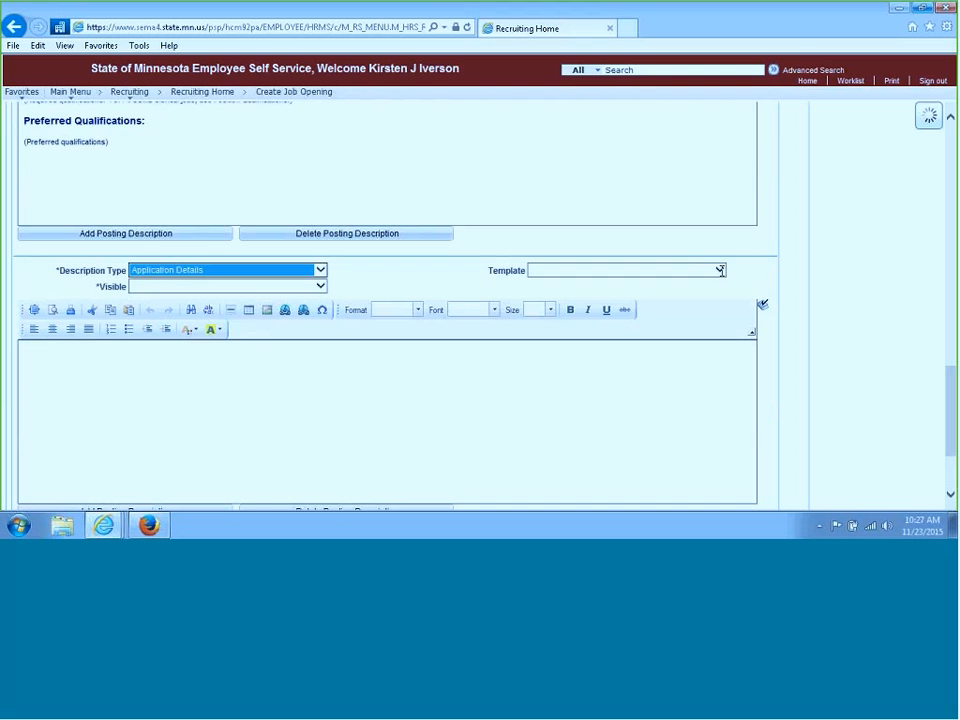
pyautogui.click(720, 270)
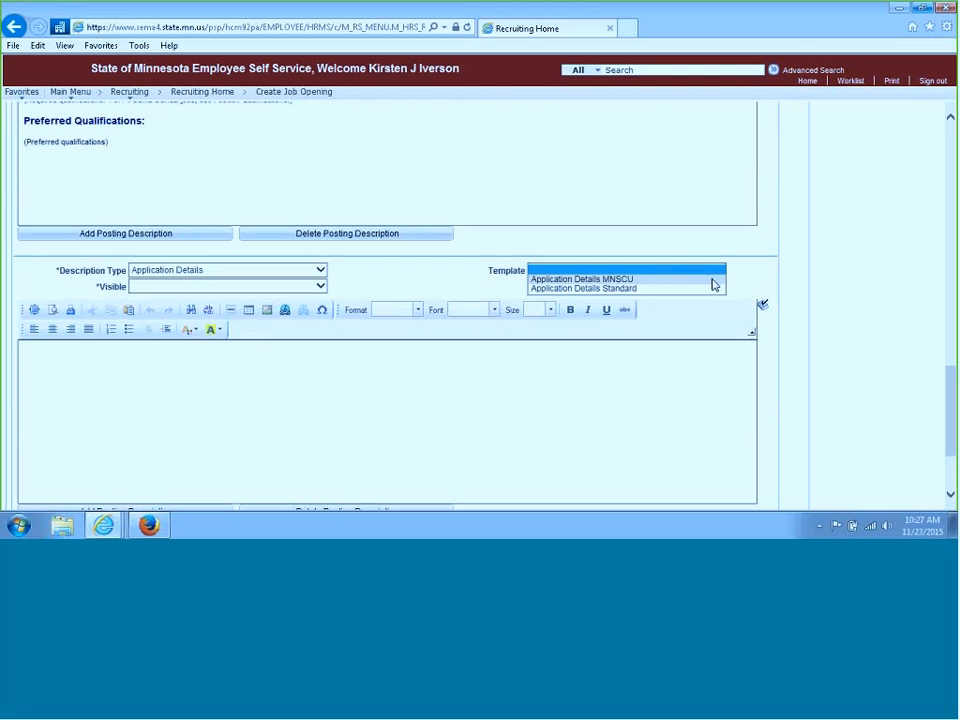
pyautogui.click(648, 288)
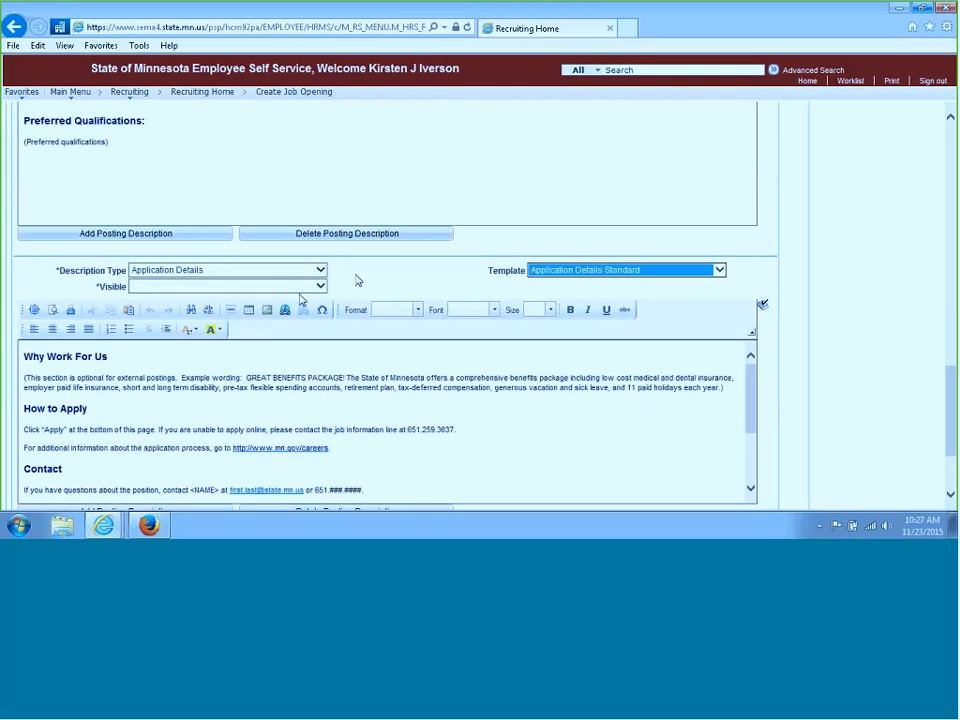
pyautogui.click(322, 289)
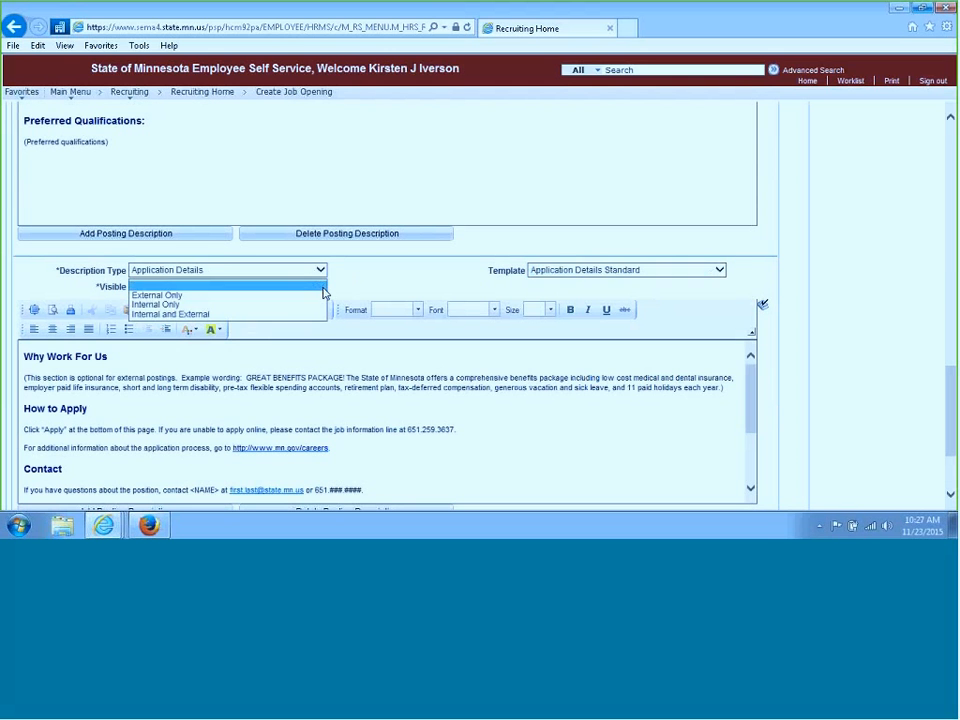
pyautogui.click(280, 316)
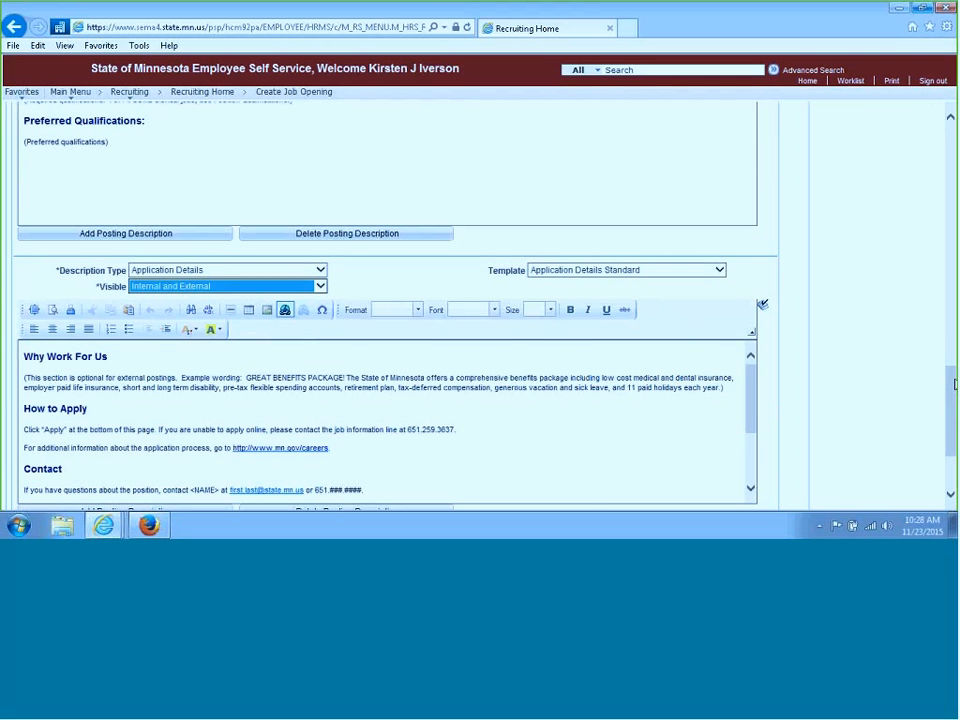
# Delete the optional-section instruction wording from the start of the Why Work For Us paragraph
pyautogui.scroll(-1, 953, 383)
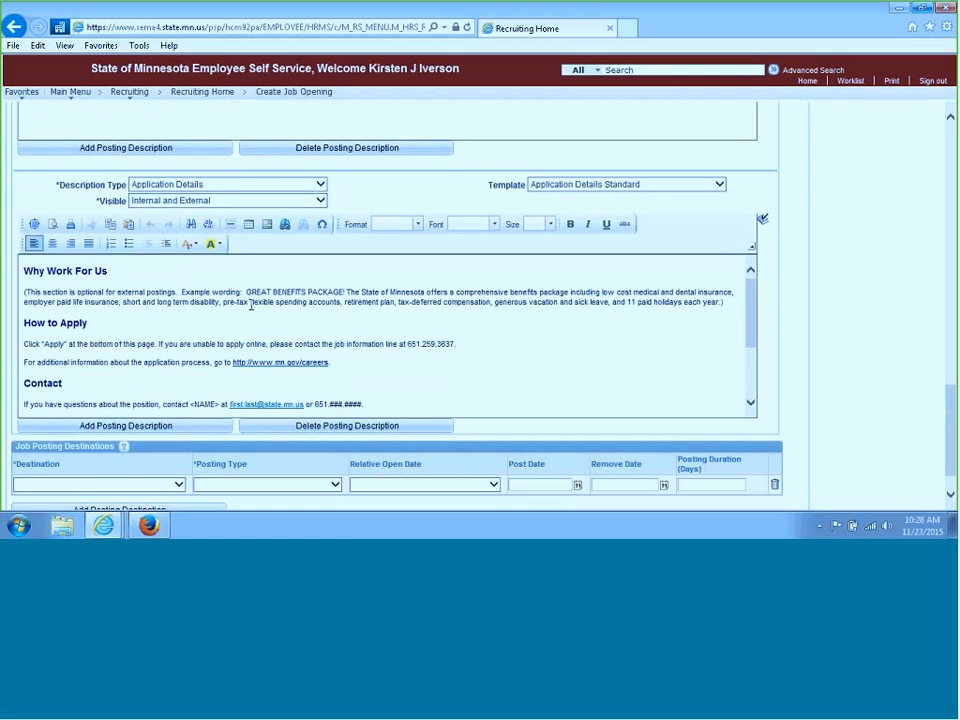
pyautogui.moveTo(248, 292); pyautogui.dragTo(24, 292)
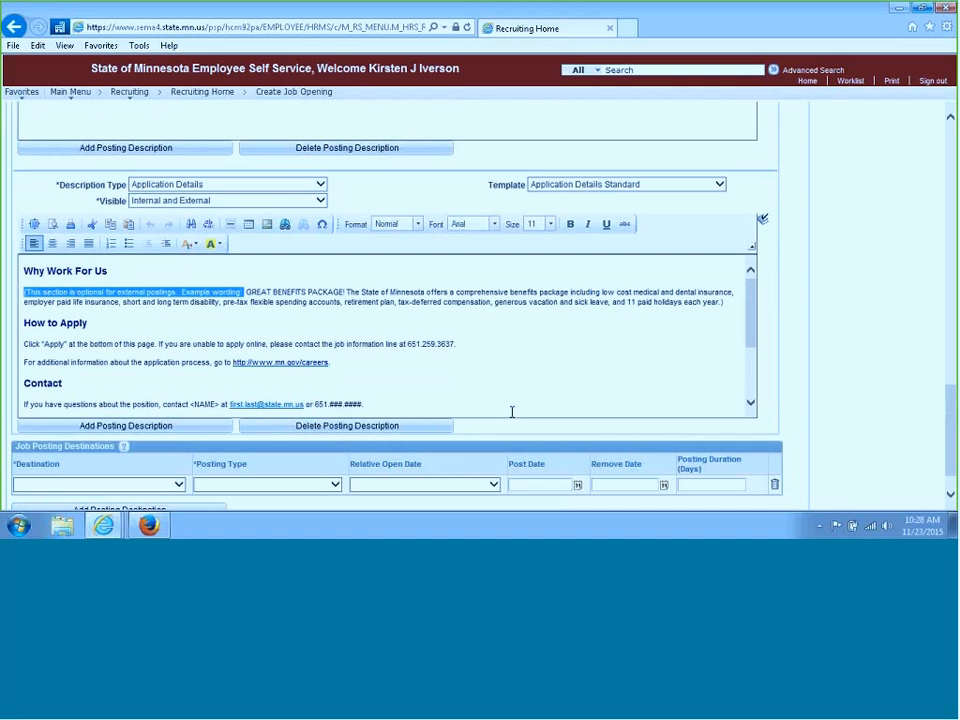
pyautogui.press('Delete')
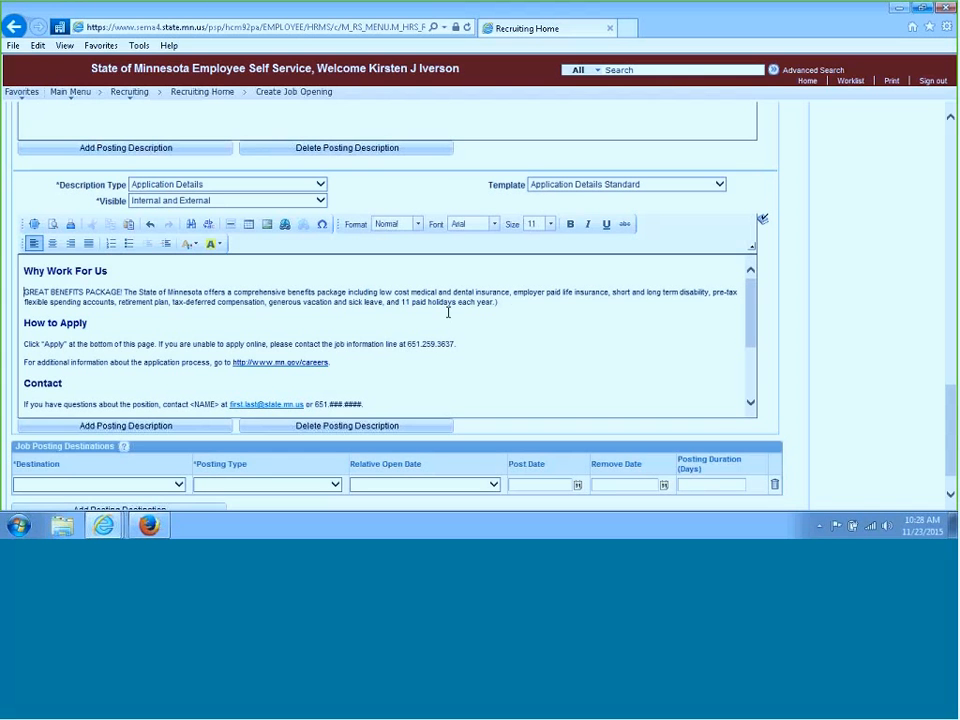
pyautogui.click(506, 303)
# Replace the <NAME> placeholder in the Contact sentence with the contact person's full name
pyautogui.moveTo(750, 306); pyautogui.dragTo(762, 340)
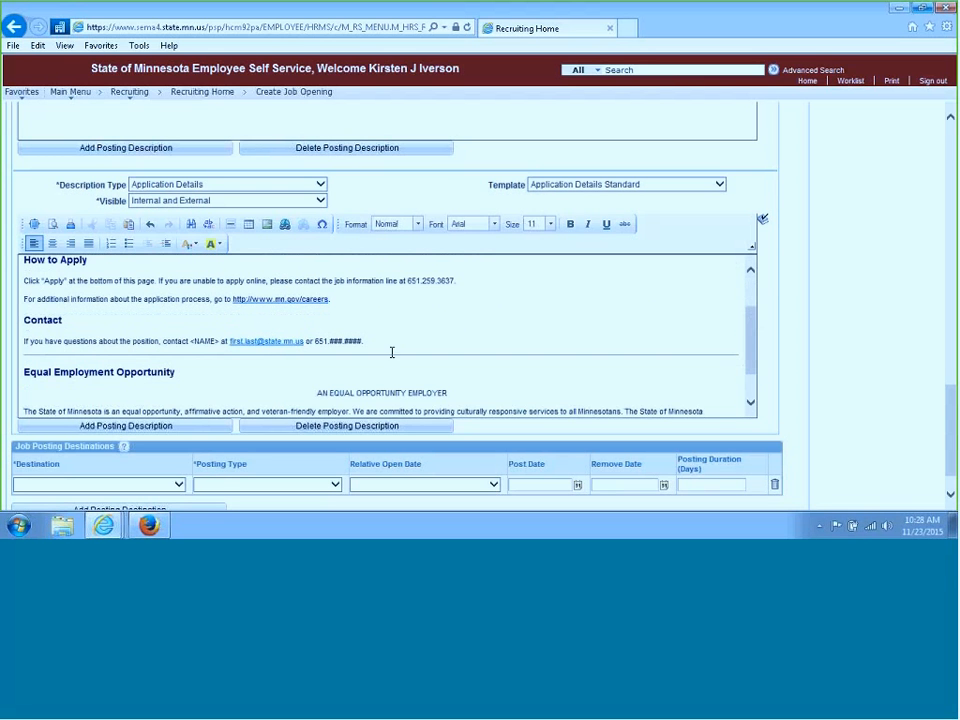
pyautogui.moveTo(218, 344); pyautogui.dragTo(191, 337)
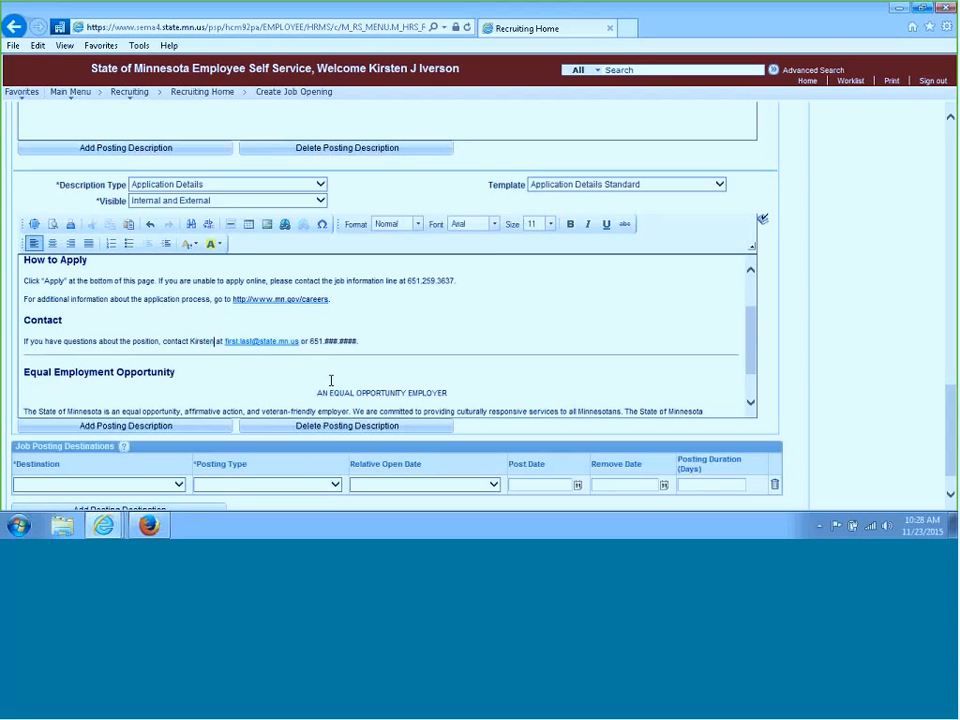
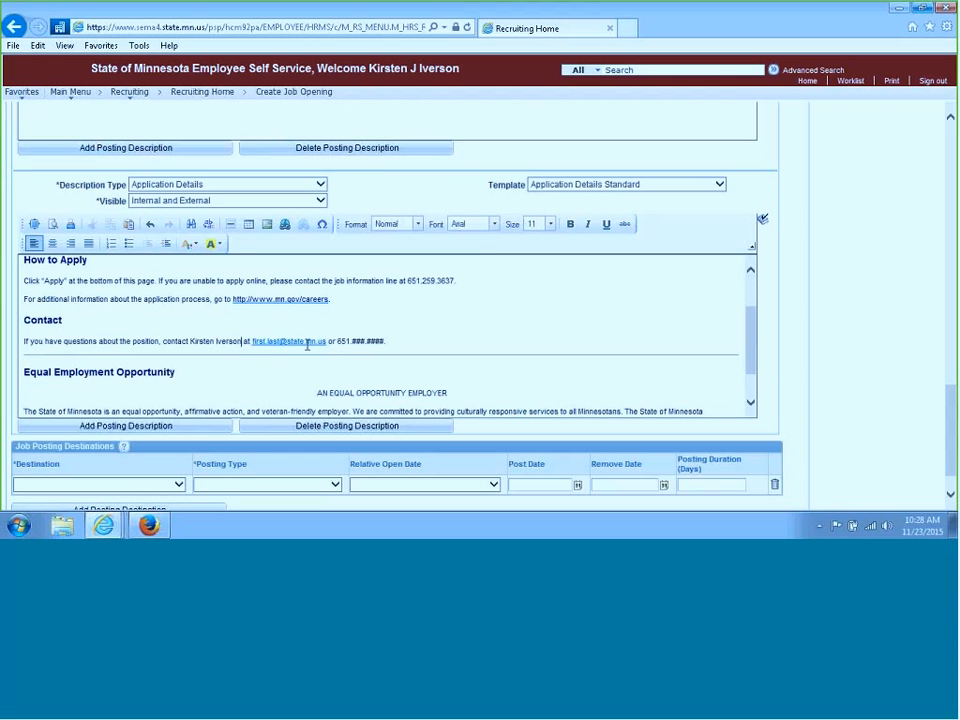
# End the Contact sentence with a period after the phone number and confirm the posting information with OK
pyautogui.click(401, 341)
pyautogui.write('.')
pyautogui.moveTo(753, 332); pyautogui.dragTo(760, 353)
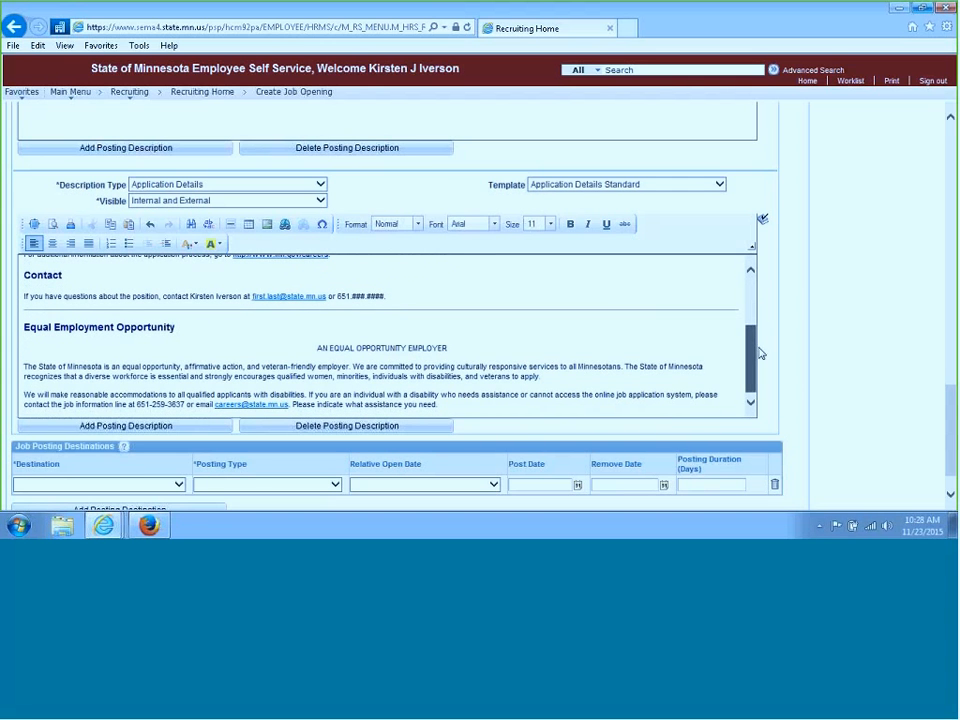
pyautogui.click(423, 288)
pyautogui.click(430, 292)
pyautogui.scroll(-1, 953, 403)
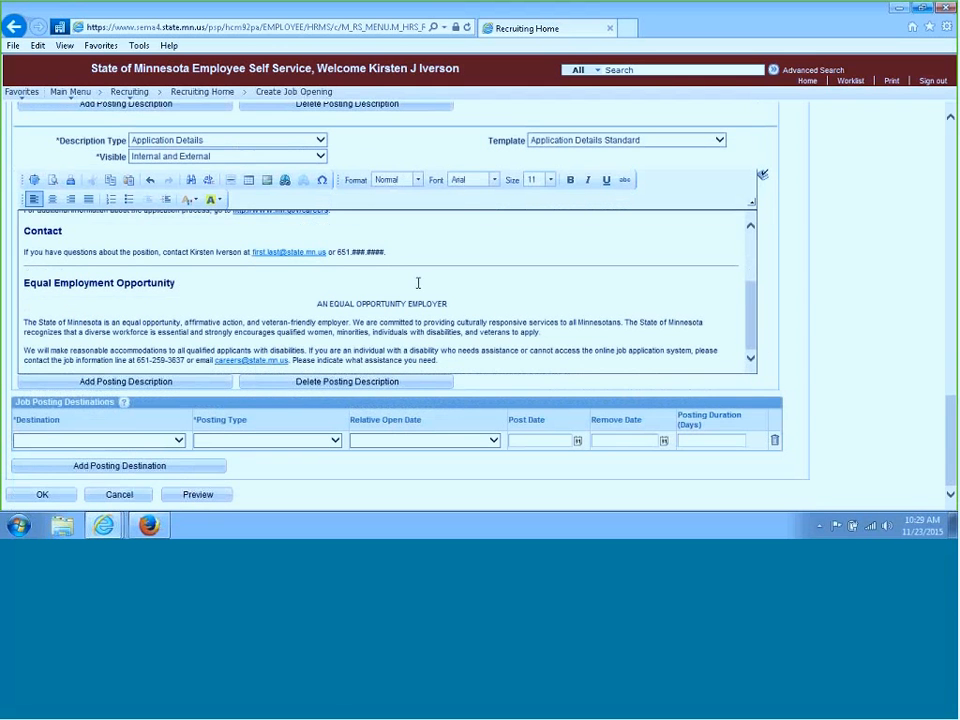
pyautogui.click(41, 496)
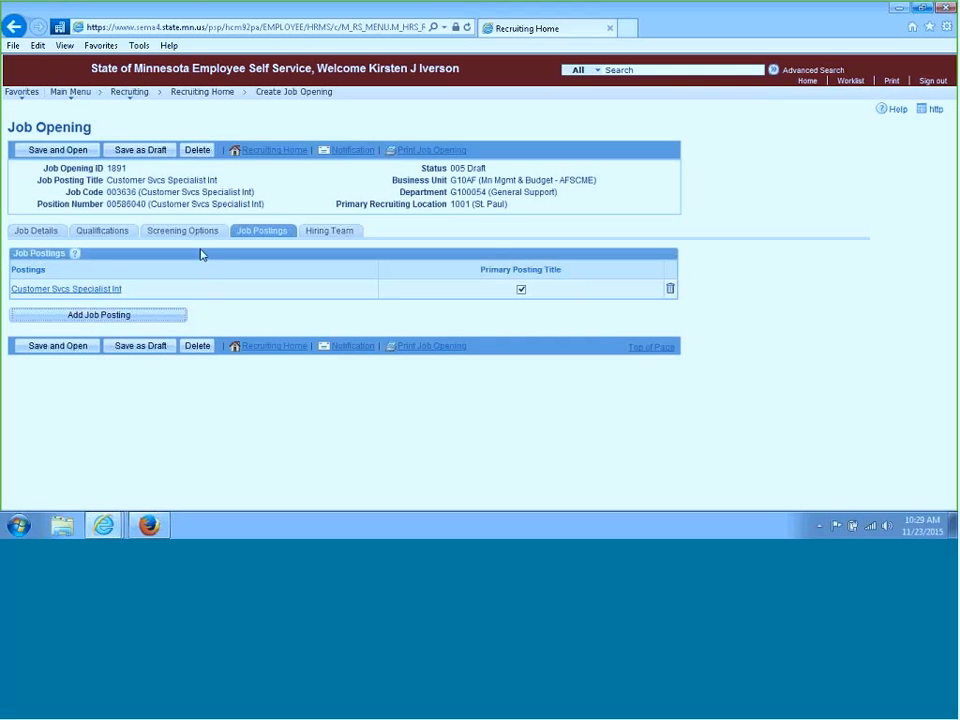
# Save the job opening as a draft
pyautogui.click(168, 157)
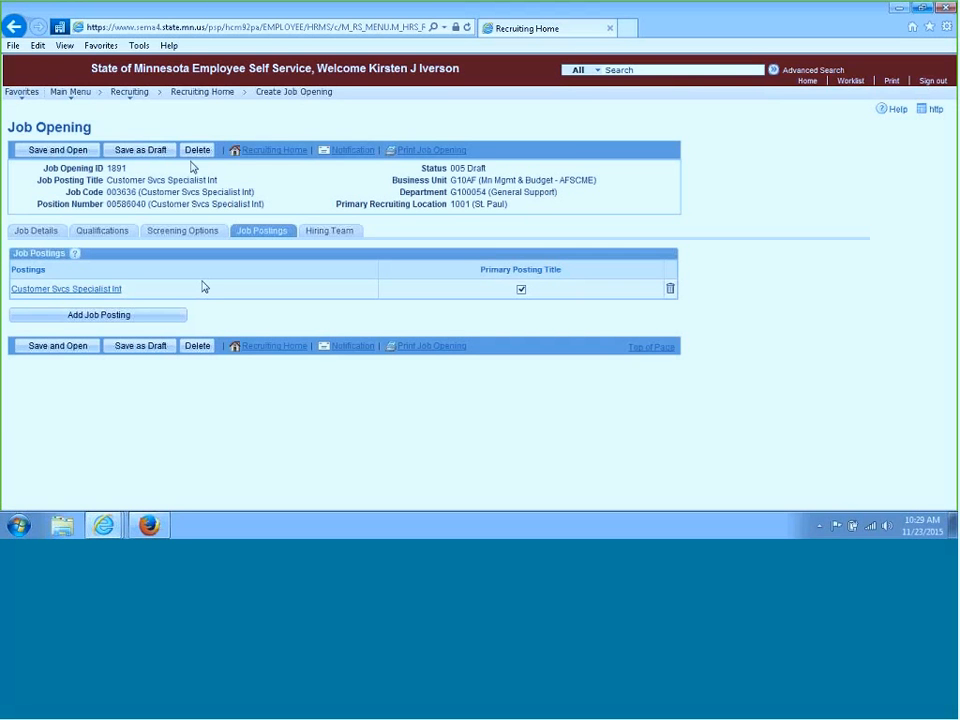
pyautogui.click(141, 150)
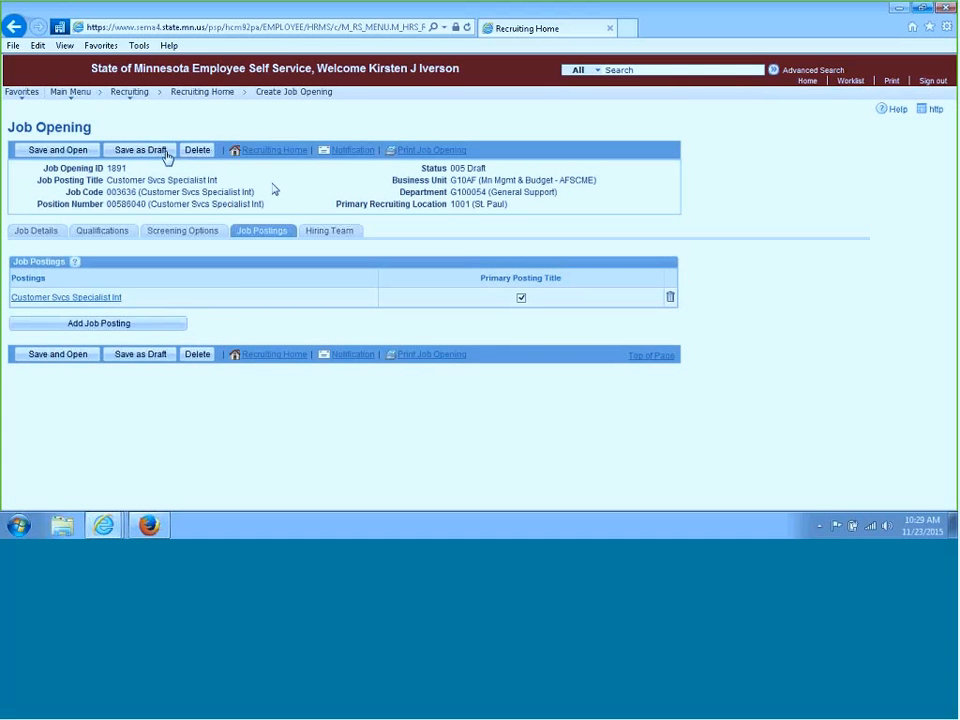
# Reopen the Customer Svcs Specialist Int posting and choose a destination for a new job posting destination
pyautogui.click(107, 303)
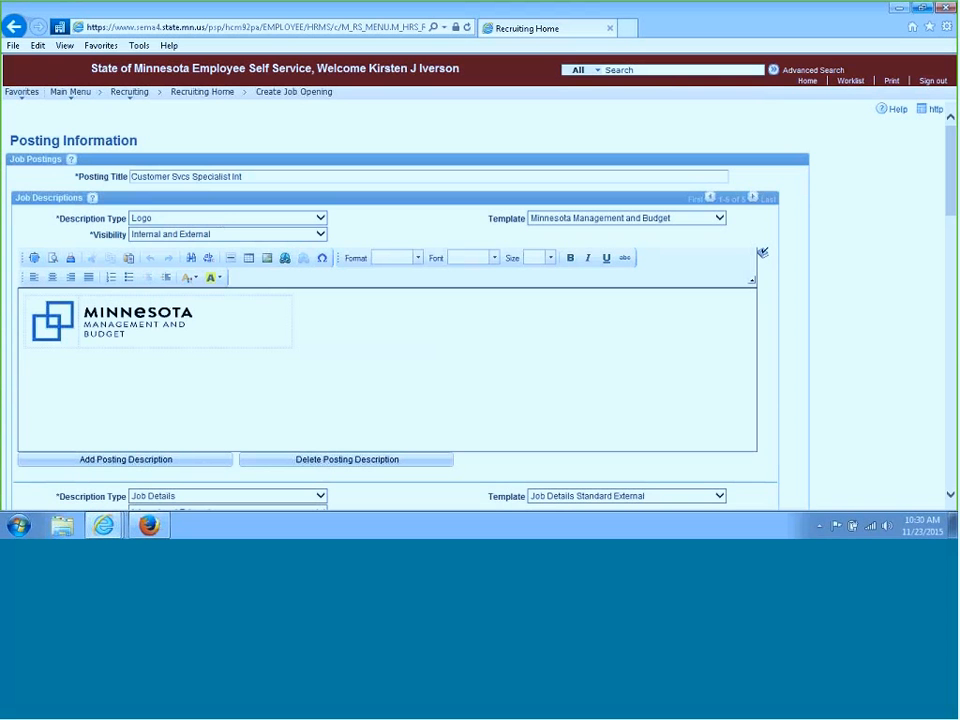
pyautogui.moveTo(950, 171); pyautogui.dragTo(951, 455)
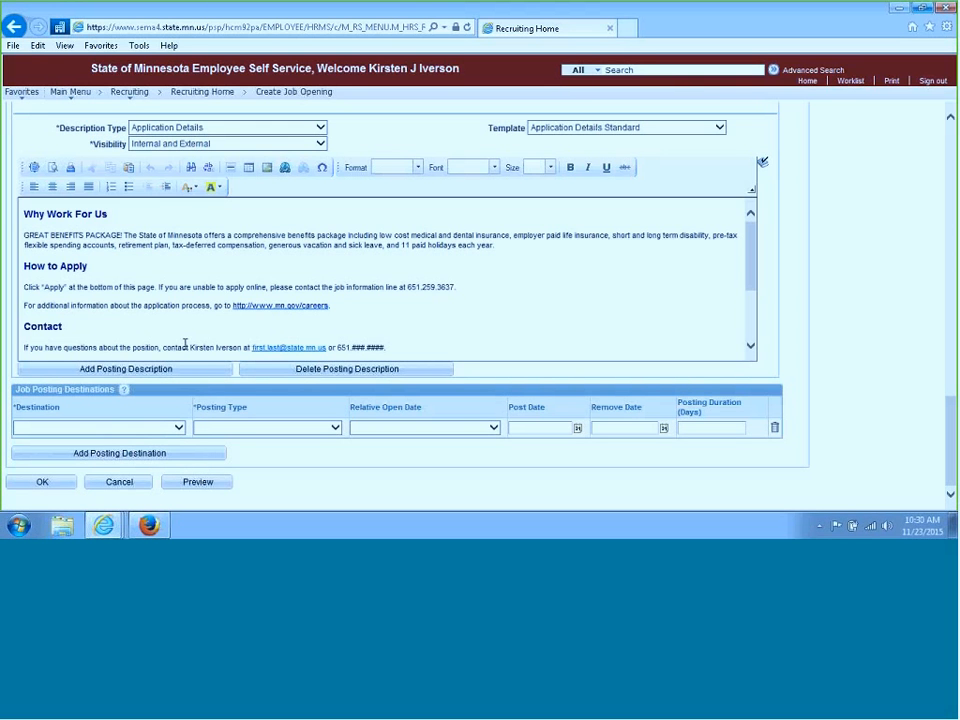
pyautogui.click(178, 428)
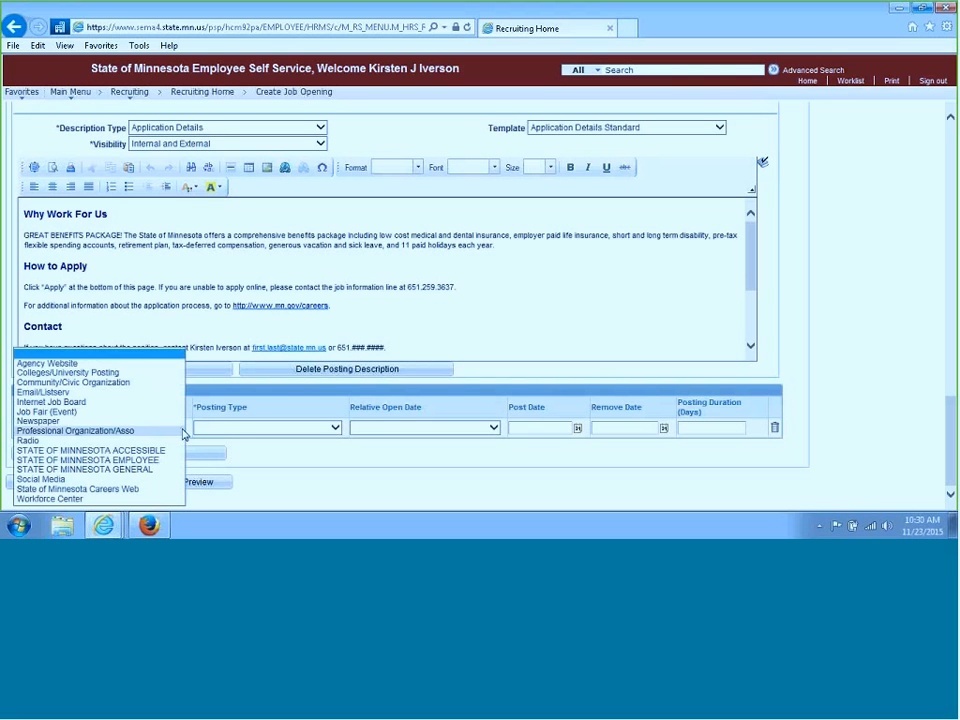
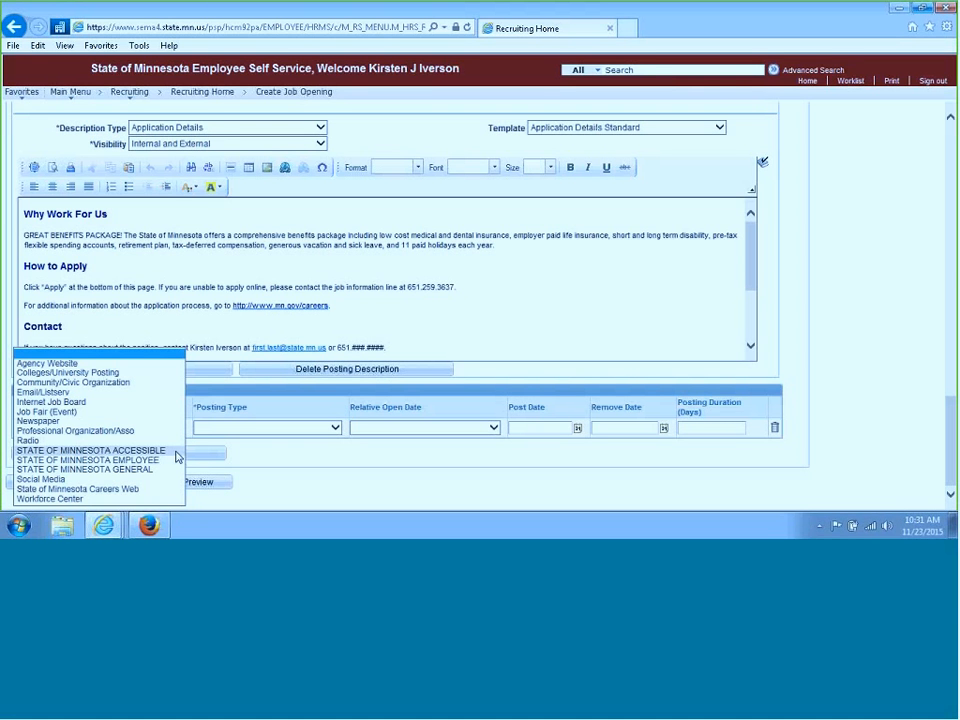
# Set the first posting destination to STATE OF MINNESOTA ACCESSIBLE with posting type External Posting
pyautogui.click(120, 451)
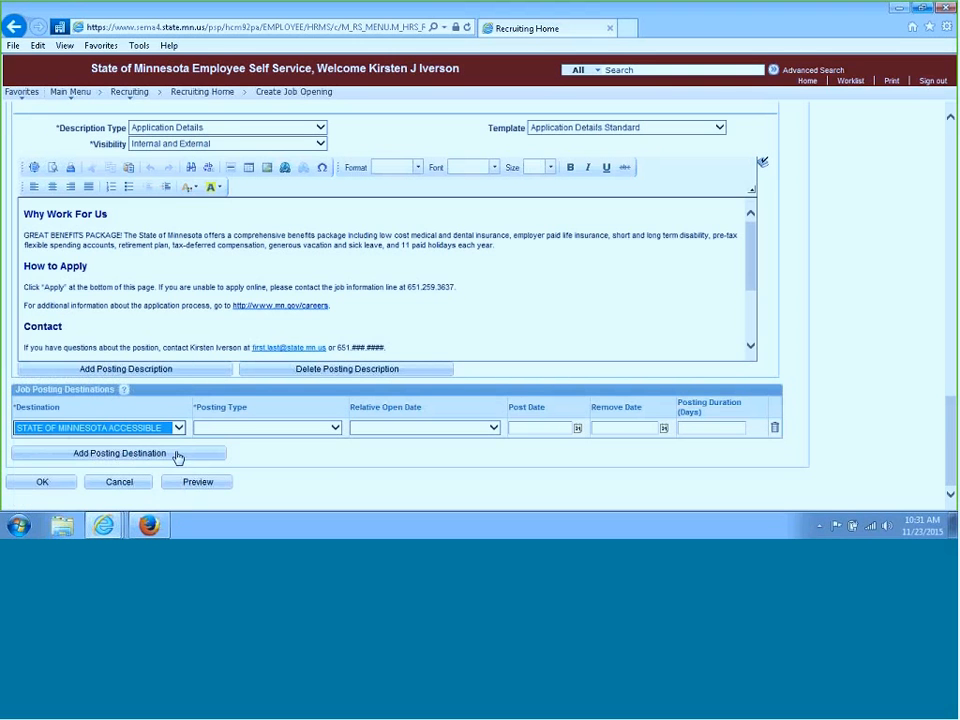
pyautogui.click(337, 428)
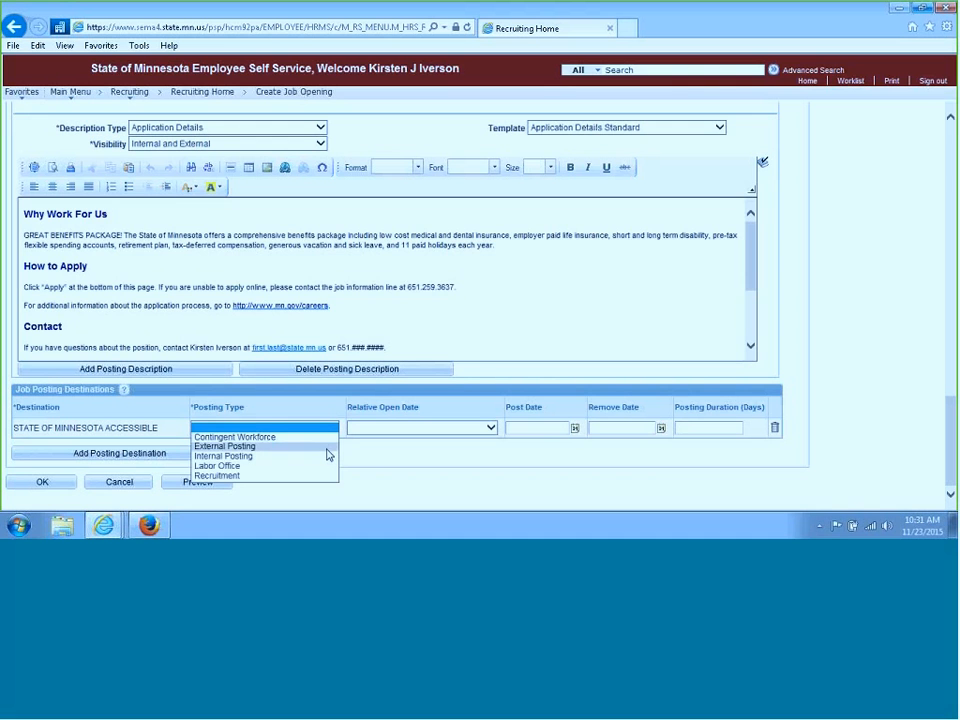
pyautogui.click(327, 451)
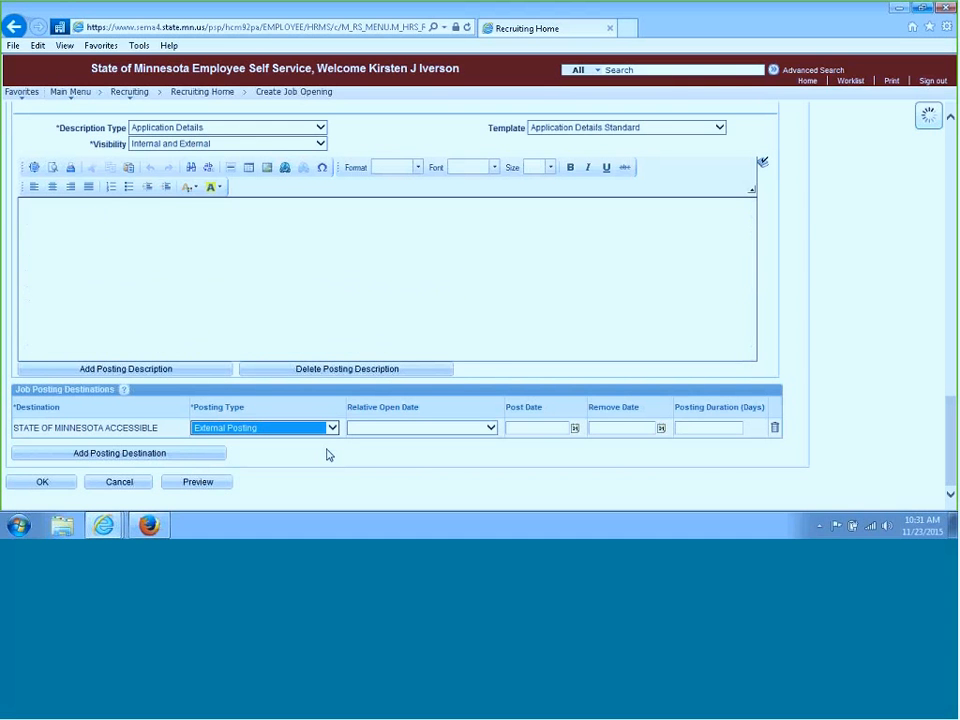
# Try to set the destination's relative open date to 0 - On Approval Date
pyautogui.click(490, 428)
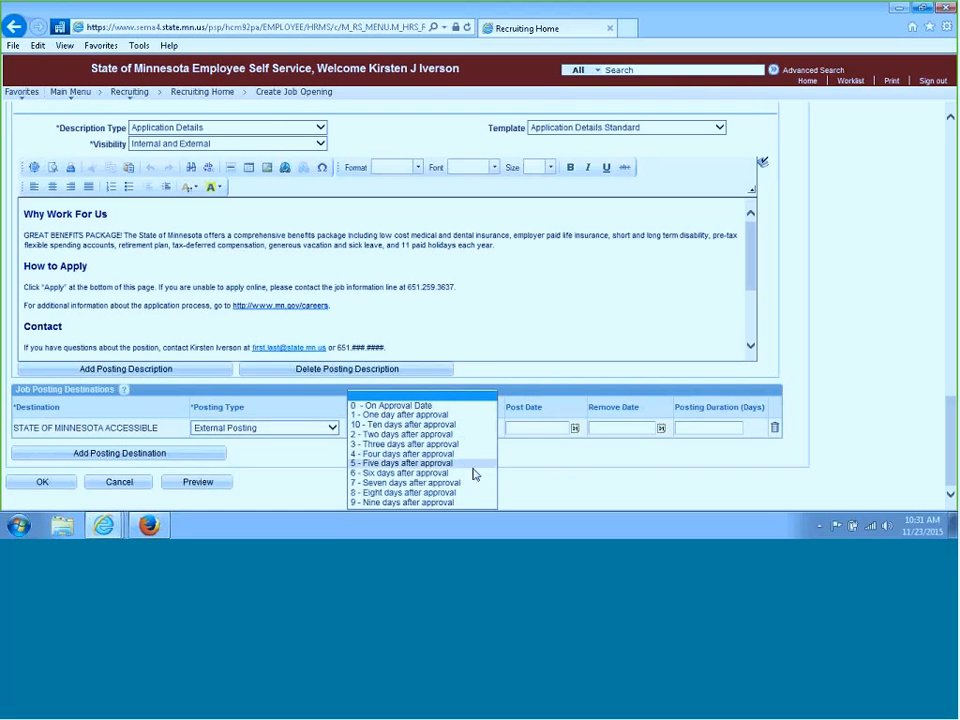
pyautogui.click(483, 407)
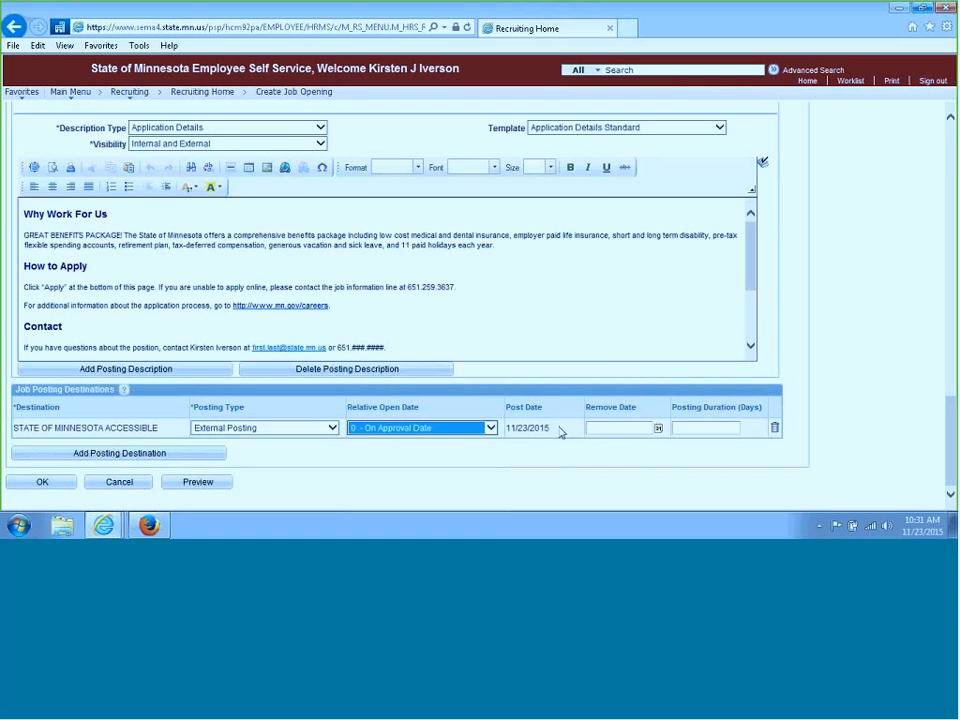
pyautogui.click(489, 428)
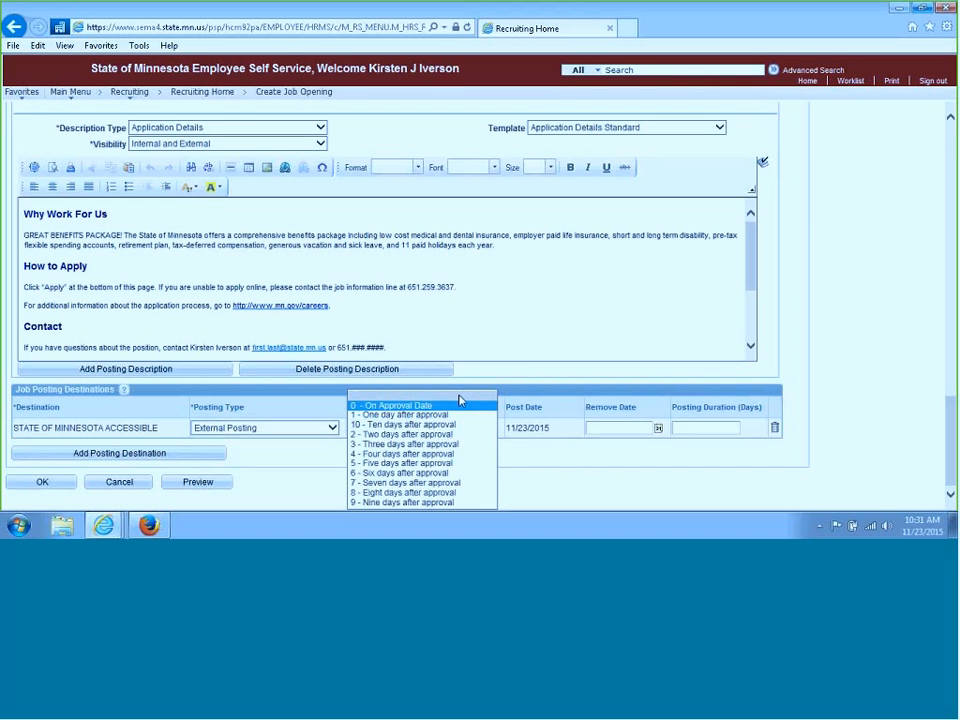
pyautogui.click(459, 401)
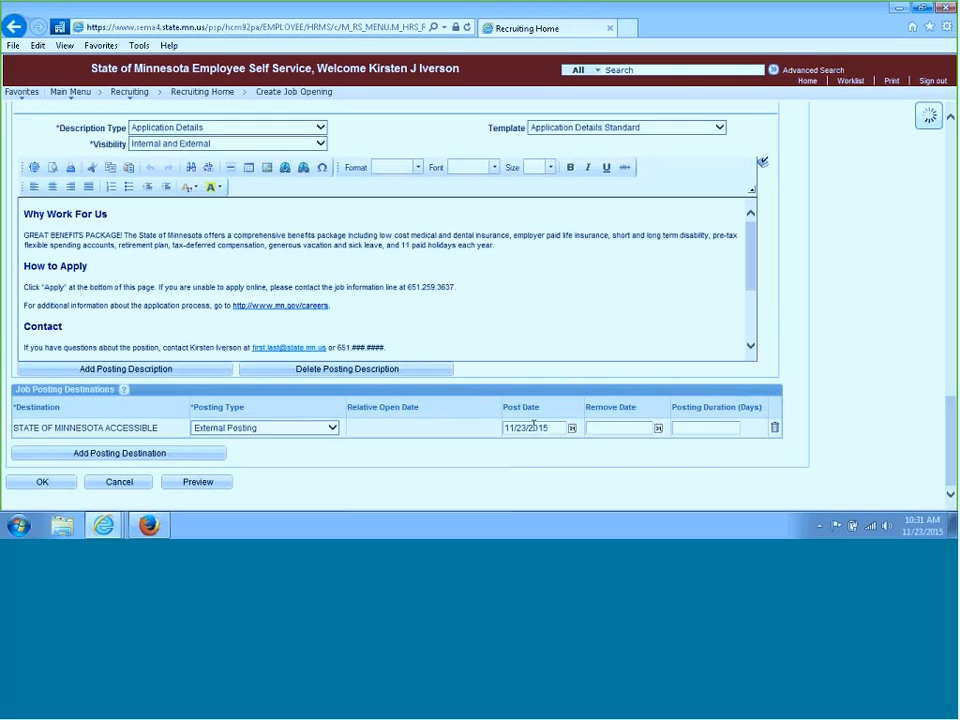
# Set the first destination's post date to 12/08/2015 and remove date to 12/31/2015
pyautogui.click(572, 428)
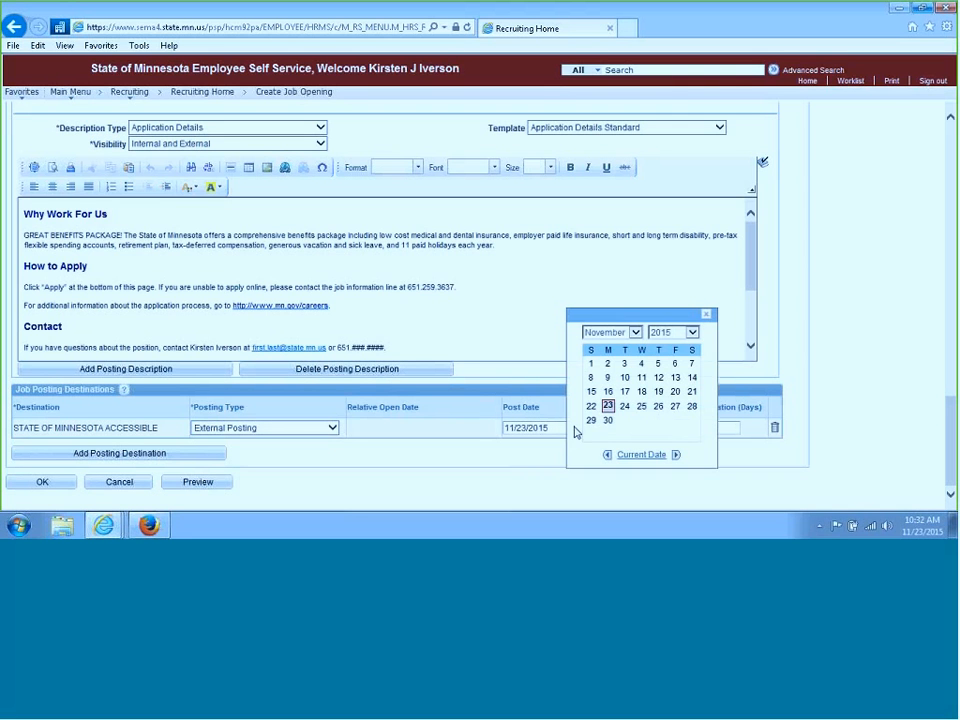
pyautogui.click(675, 455)
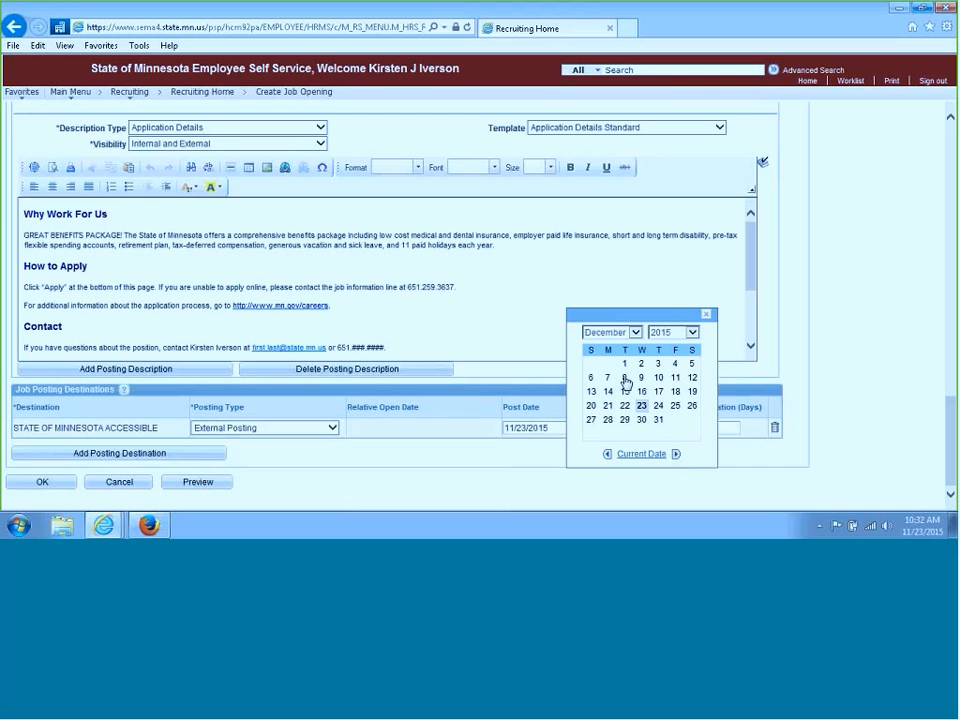
pyautogui.click(624, 378)
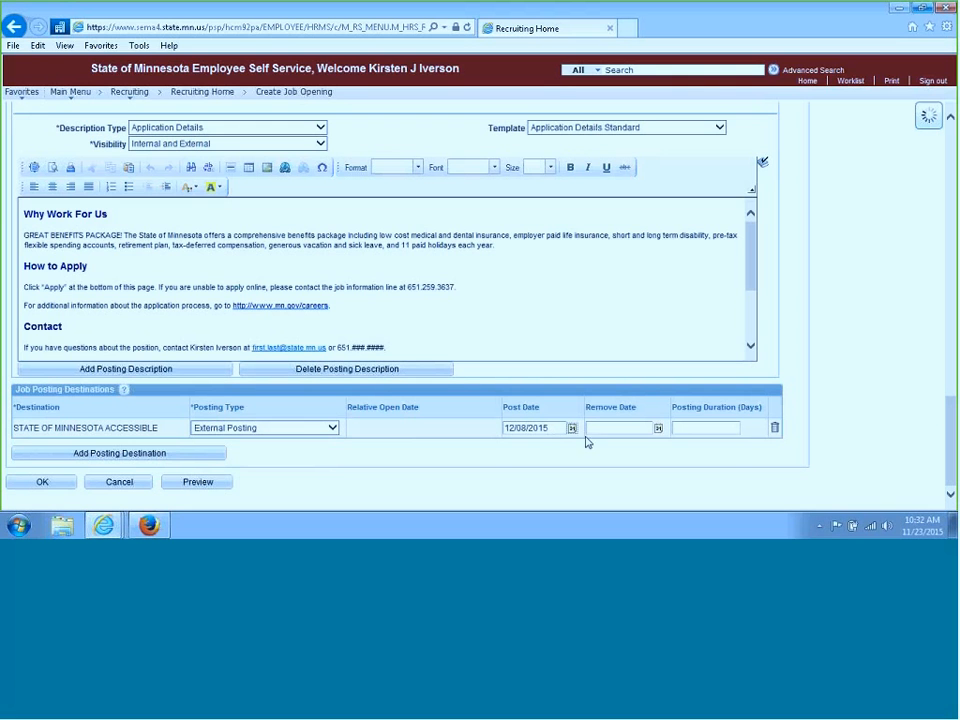
pyautogui.click(658, 432)
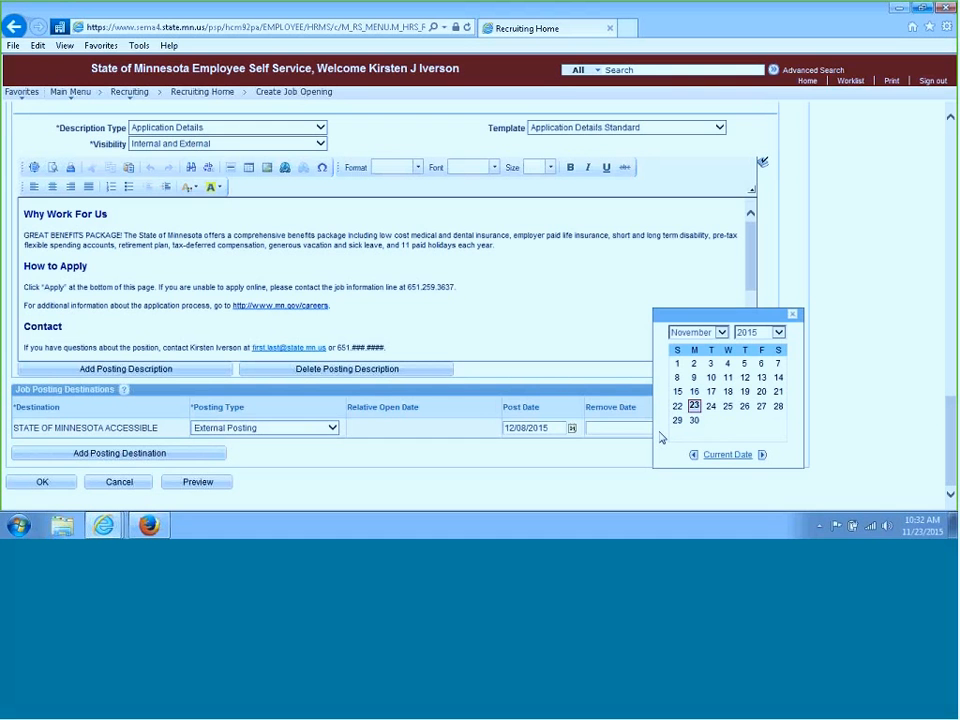
pyautogui.click(762, 454)
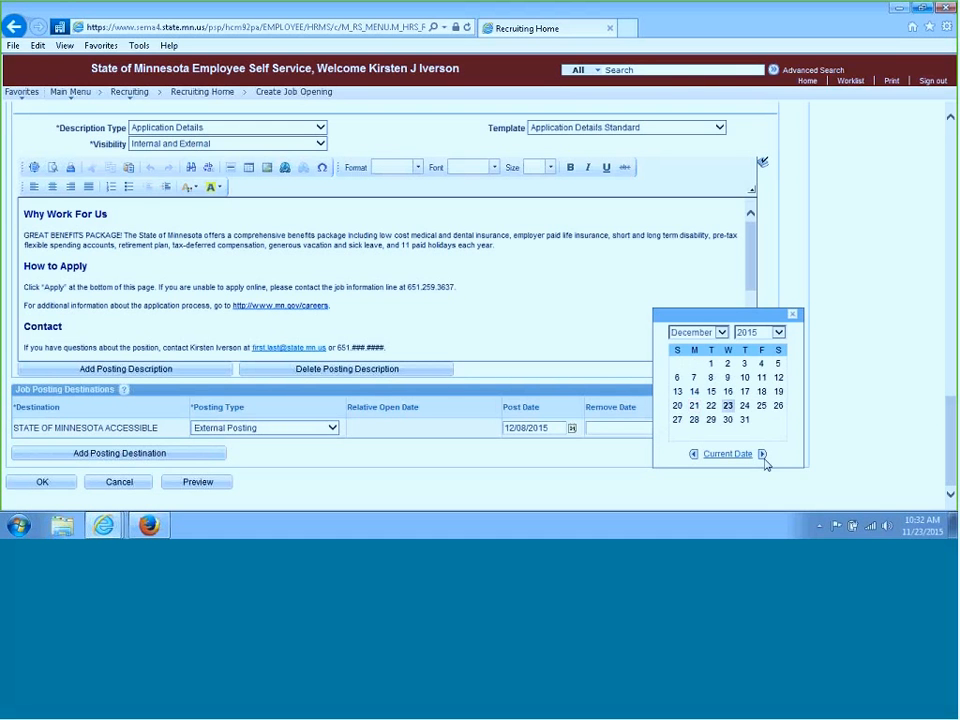
pyautogui.click(745, 420)
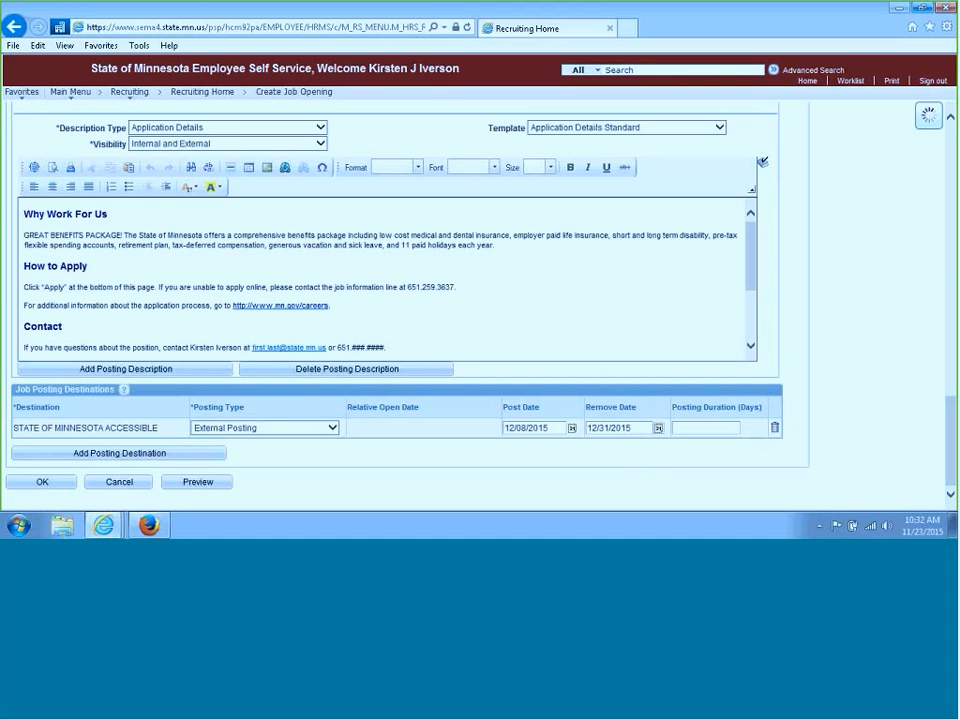
# Add a second posting destination, STATE OF MINNESOTA EMPLOYEE, with posting type Internal Posting
pyautogui.click(122, 458)
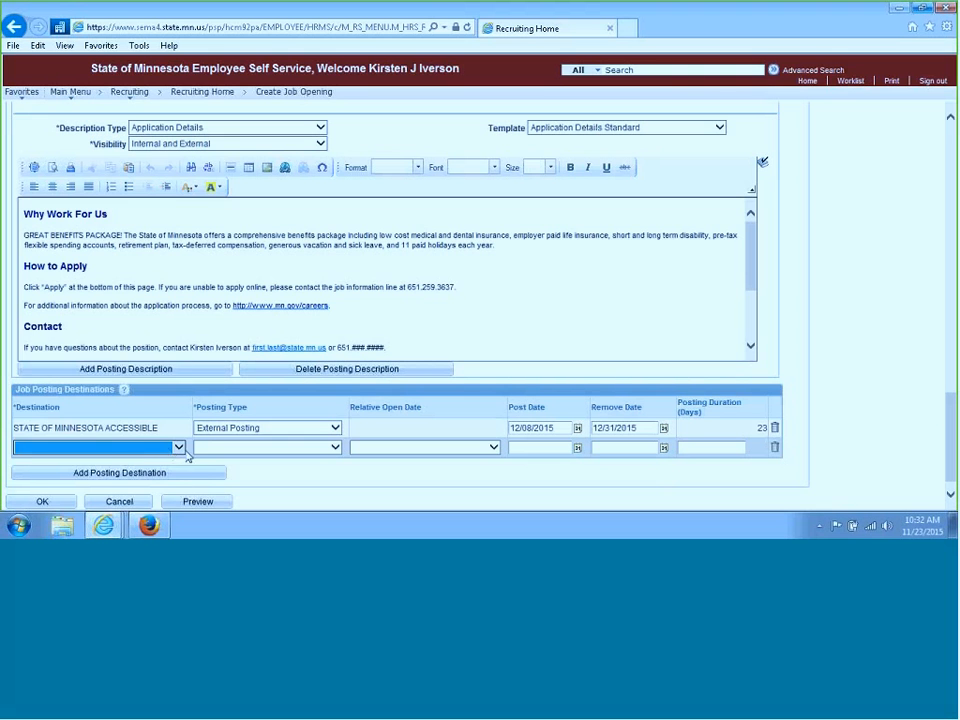
pyautogui.click(179, 447)
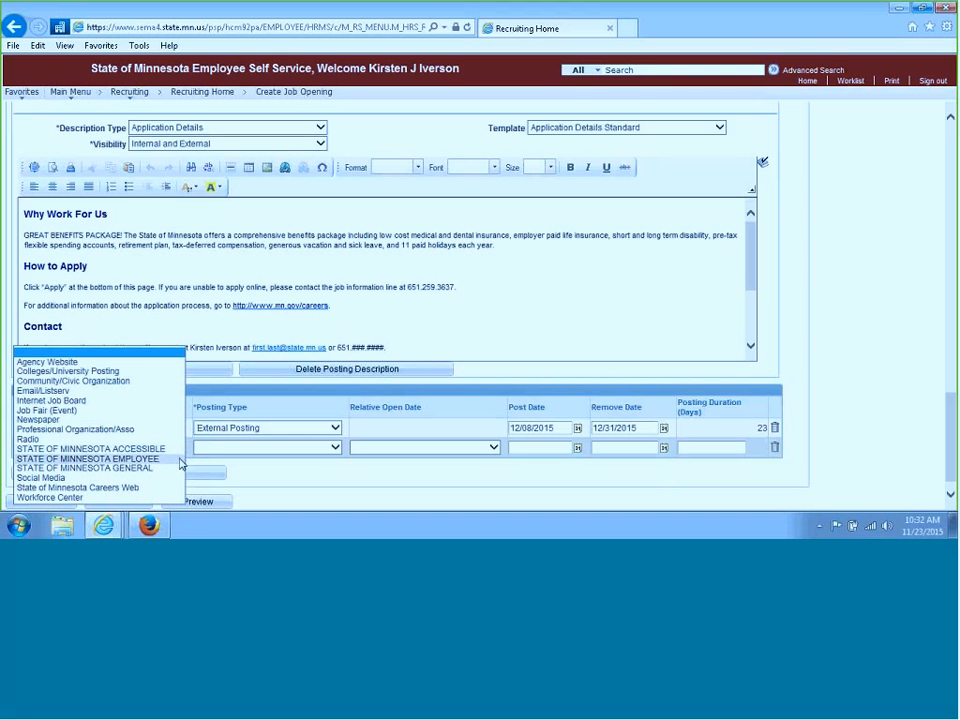
pyautogui.click(180, 459)
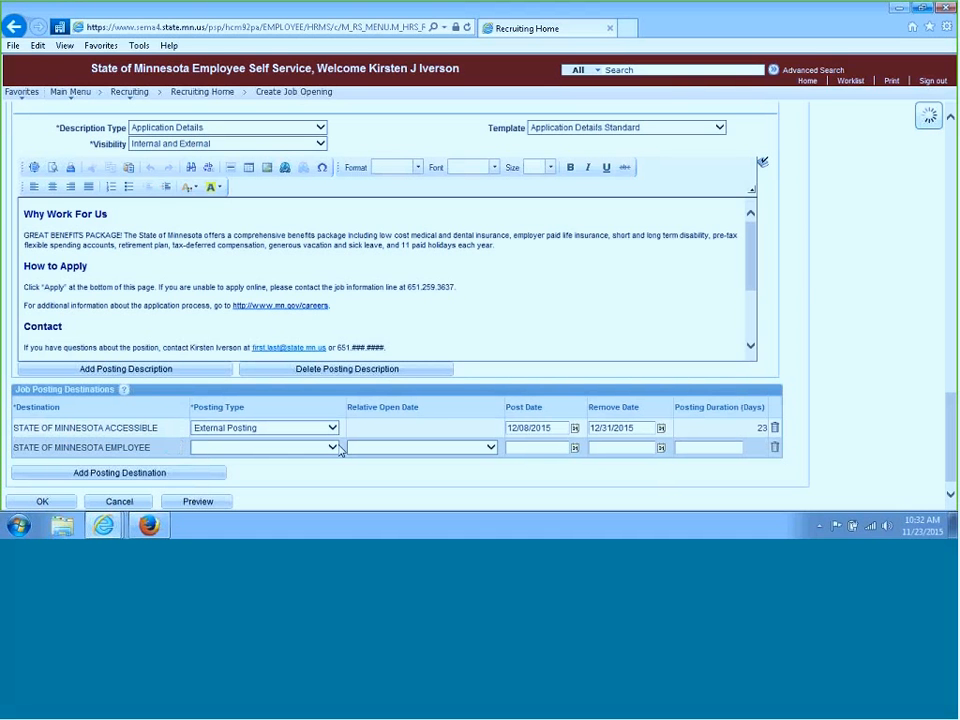
pyautogui.click(334, 448)
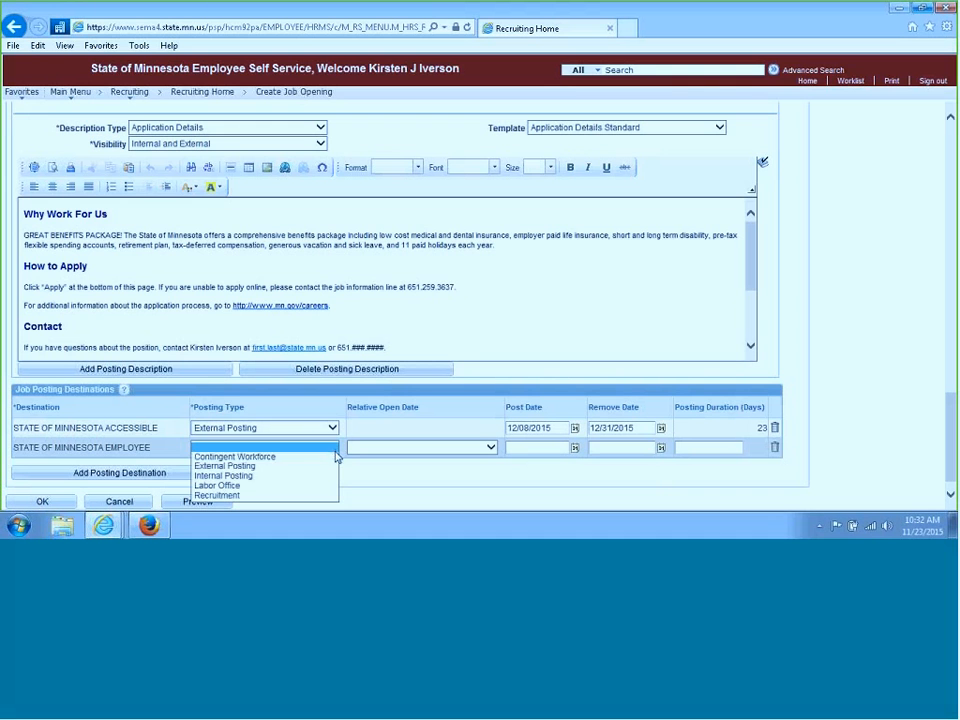
pyautogui.click(334, 478)
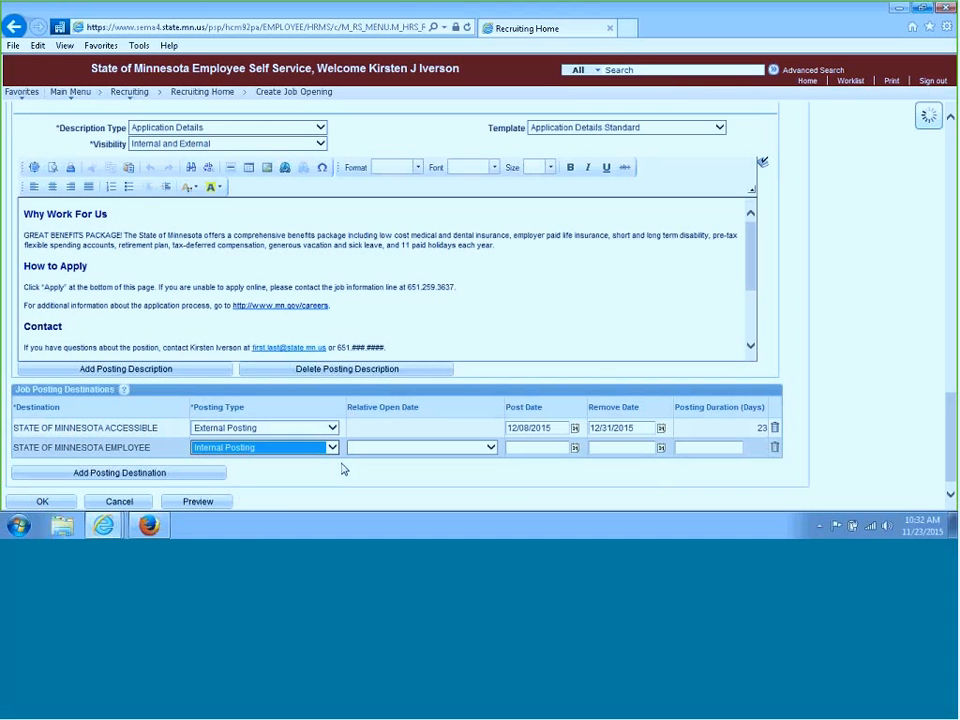
# Set the second destination's post date to 12/08/2015 and remove date to 12/31/2015
pyautogui.click(576, 452)
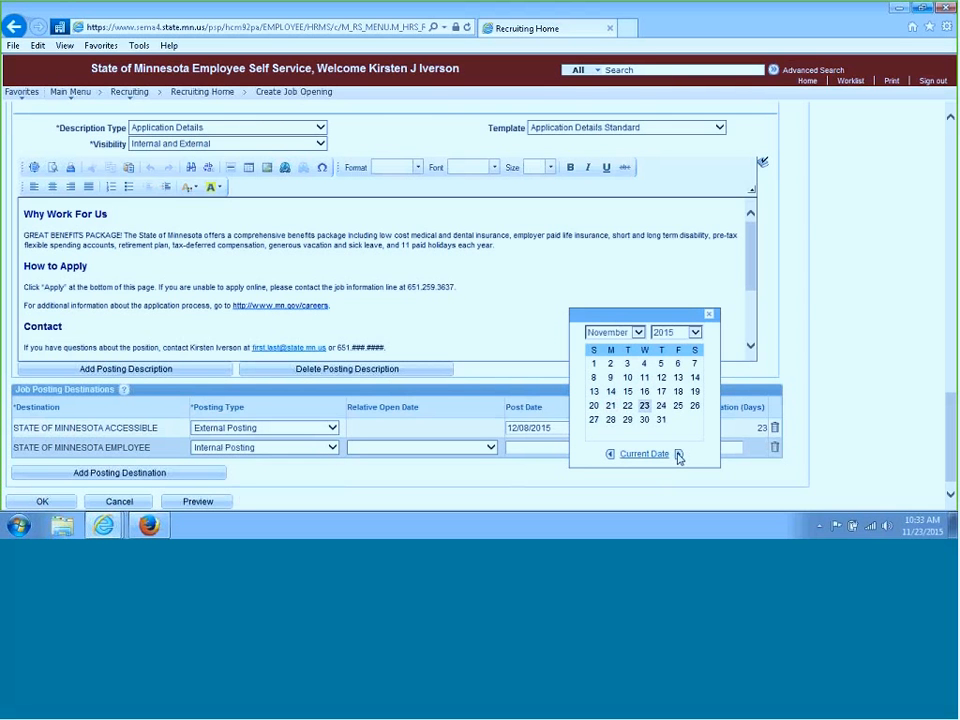
pyautogui.click(678, 456)
pyautogui.click(628, 379)
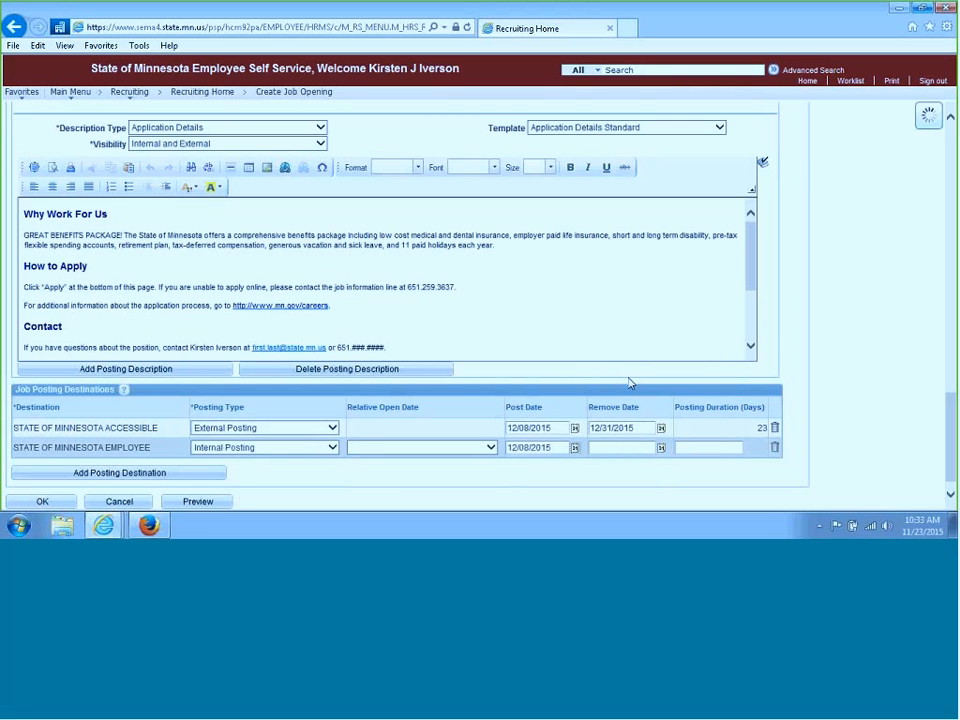
pyautogui.click(658, 448)
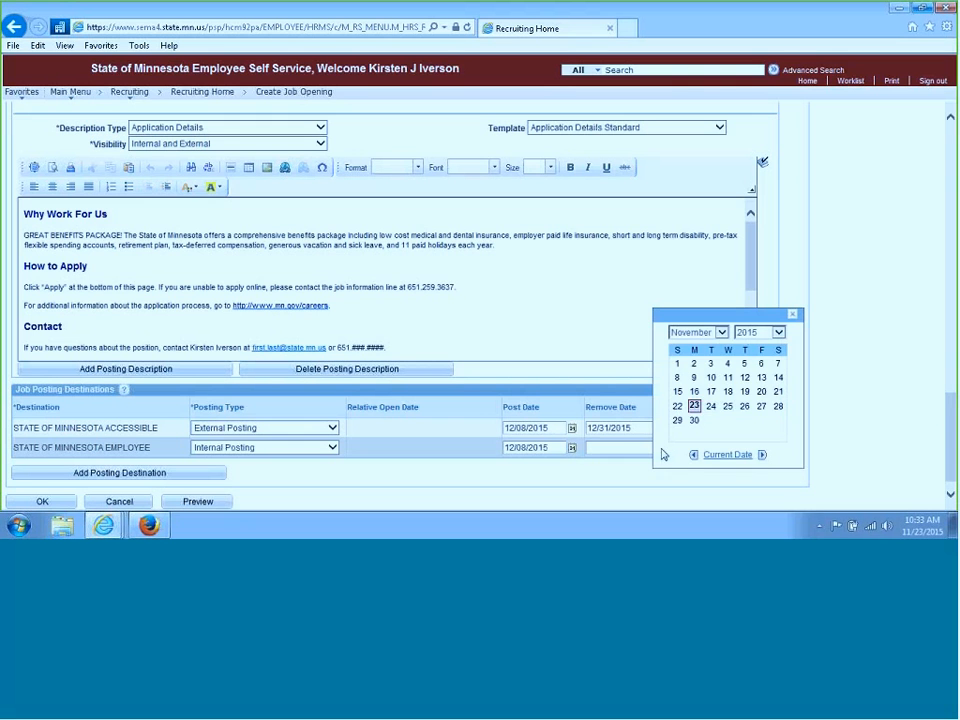
pyautogui.click(762, 455)
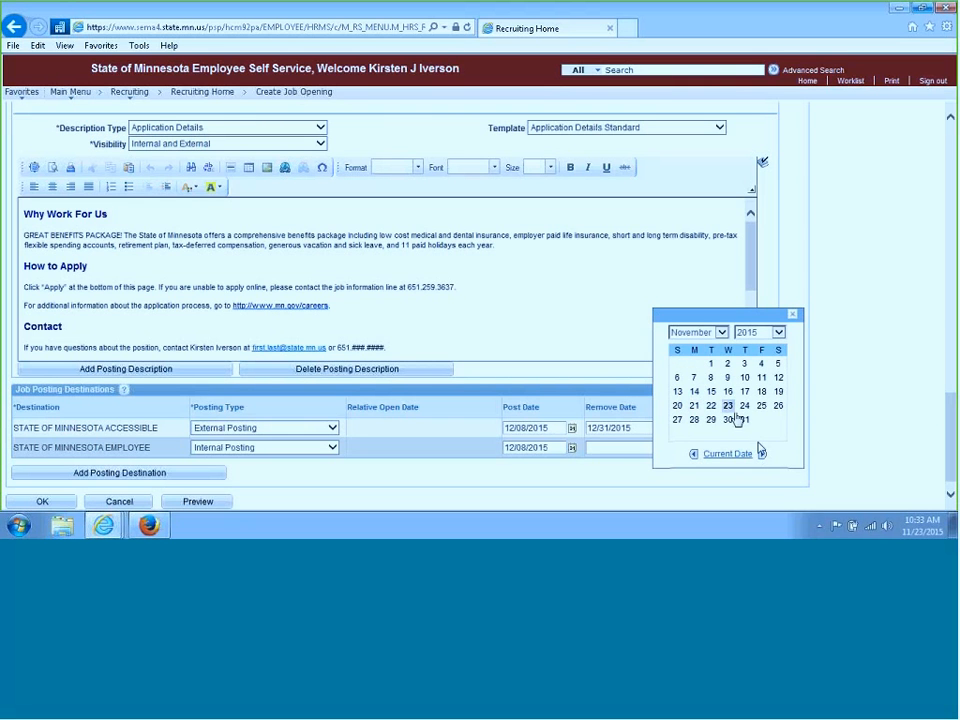
pyautogui.click(745, 421)
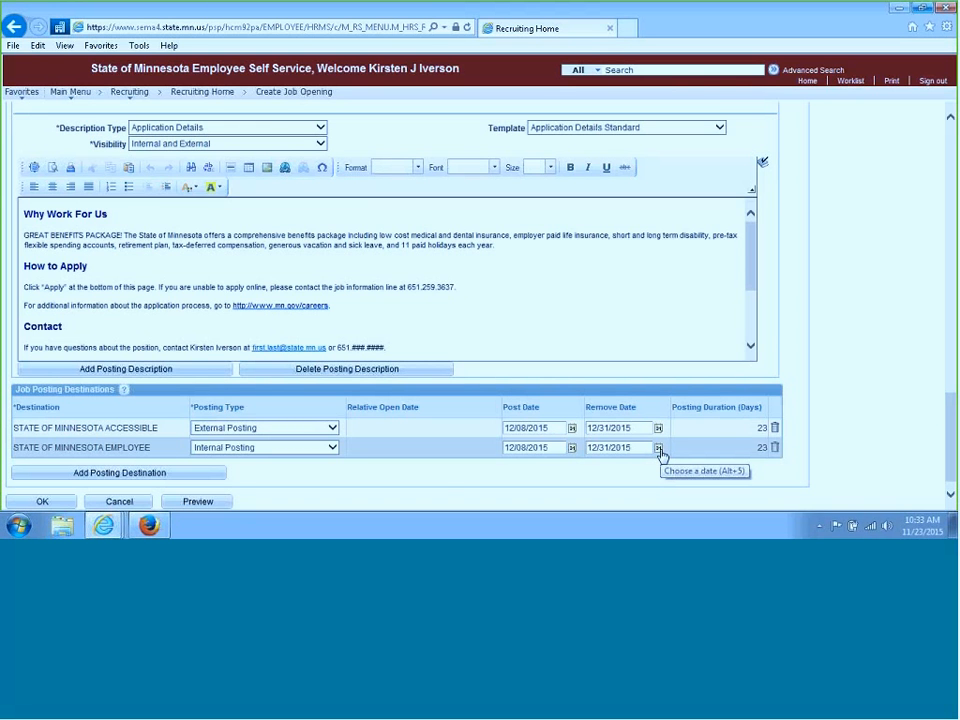
# Add a third posting destination, STATE OF MINNESOTA GENERAL, with posting type External Posting
pyautogui.click(91, 477)
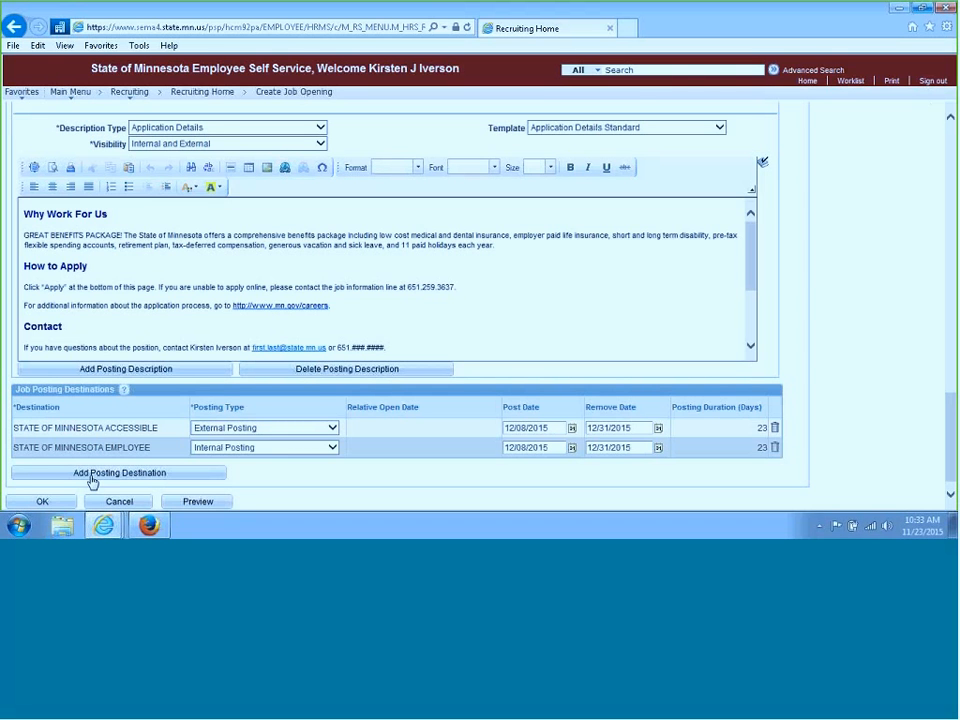
pyautogui.click(180, 467)
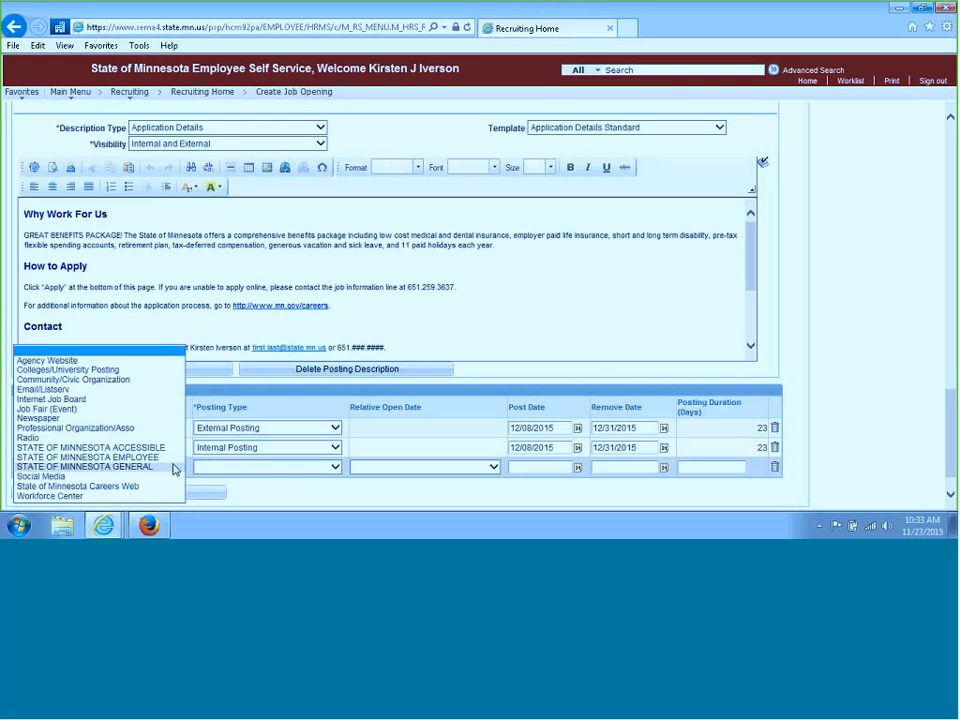
pyautogui.click(176, 467)
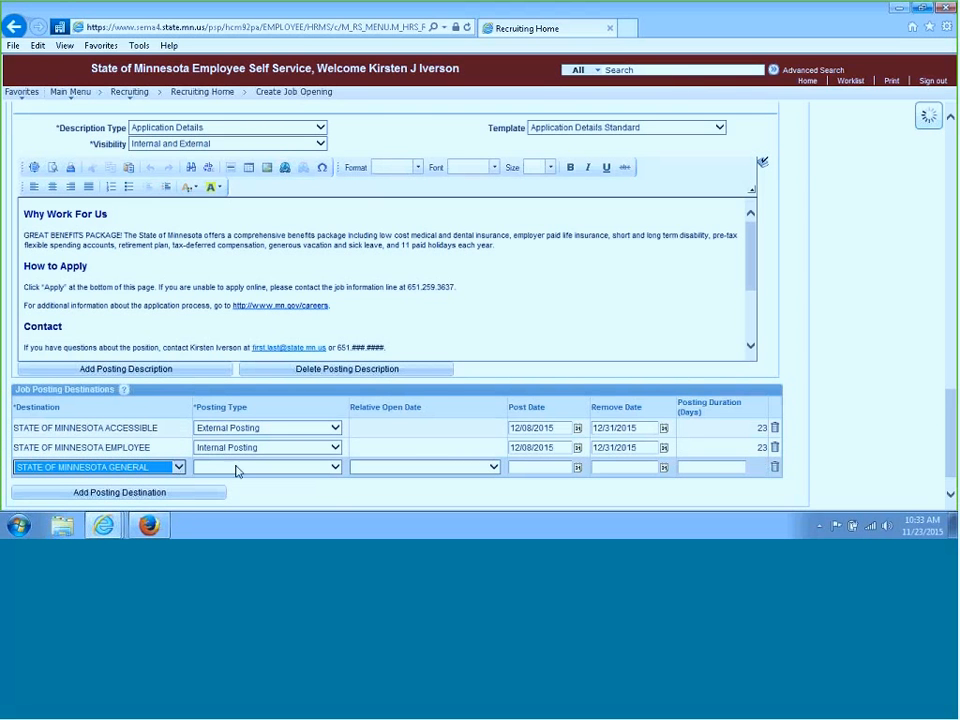
pyautogui.click(337, 471)
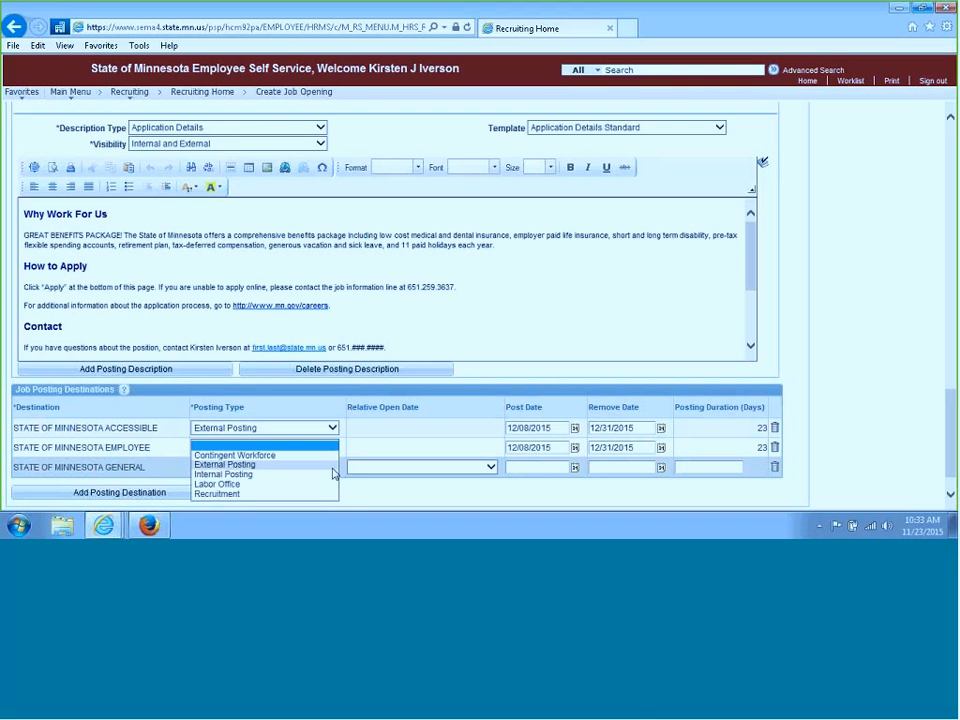
pyautogui.click(261, 465)
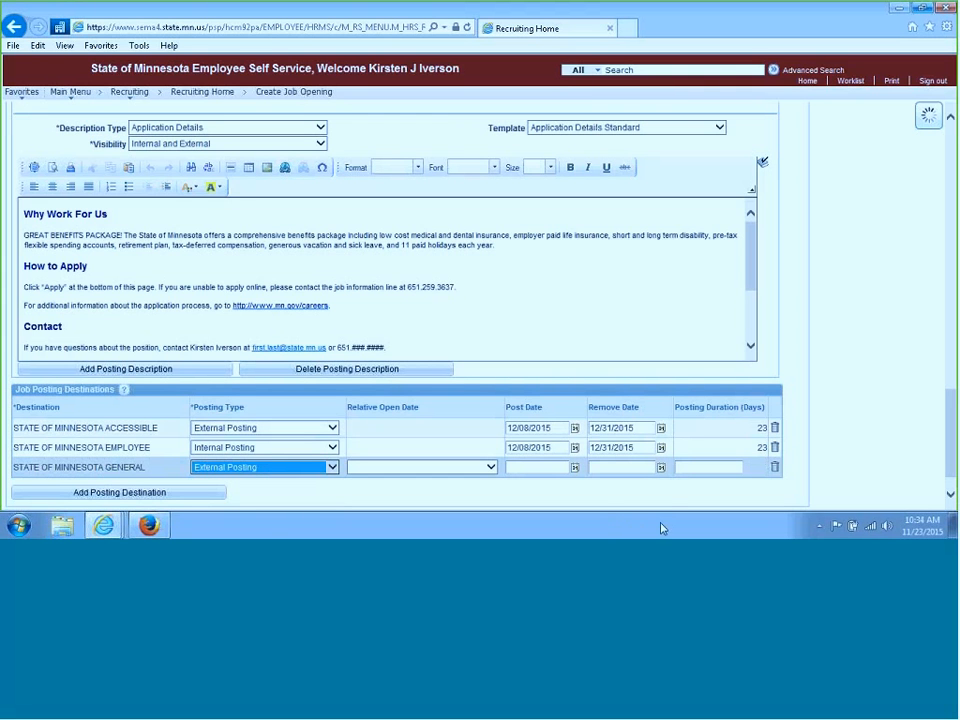
# Set the third destination's post date to 12/08/2015 and remove date to 12/31/2015
pyautogui.click(575, 470)
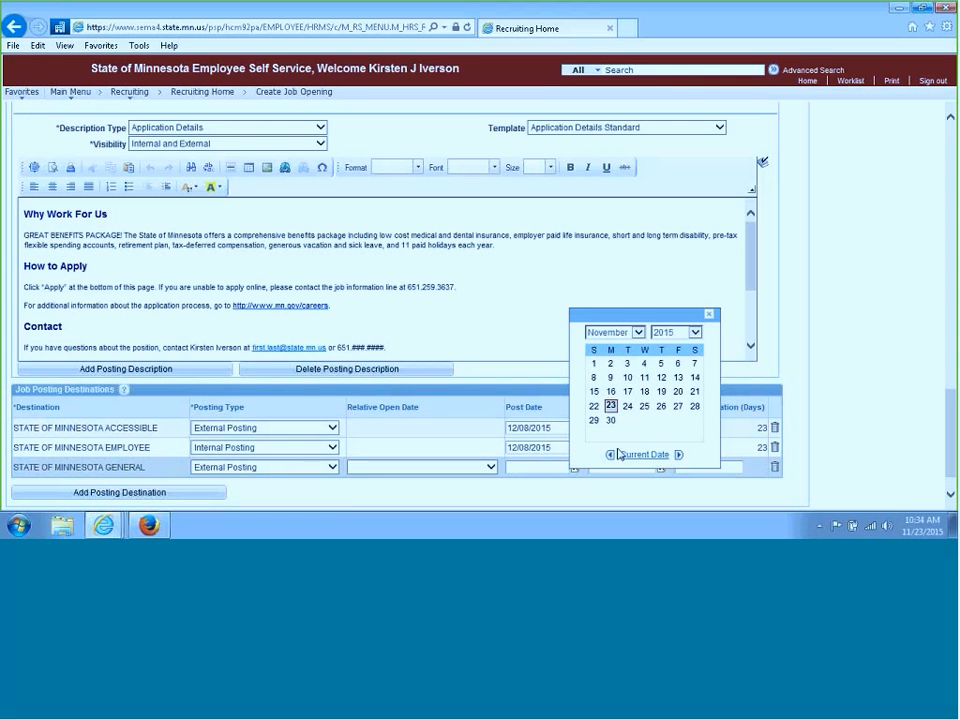
pyautogui.click(679, 455)
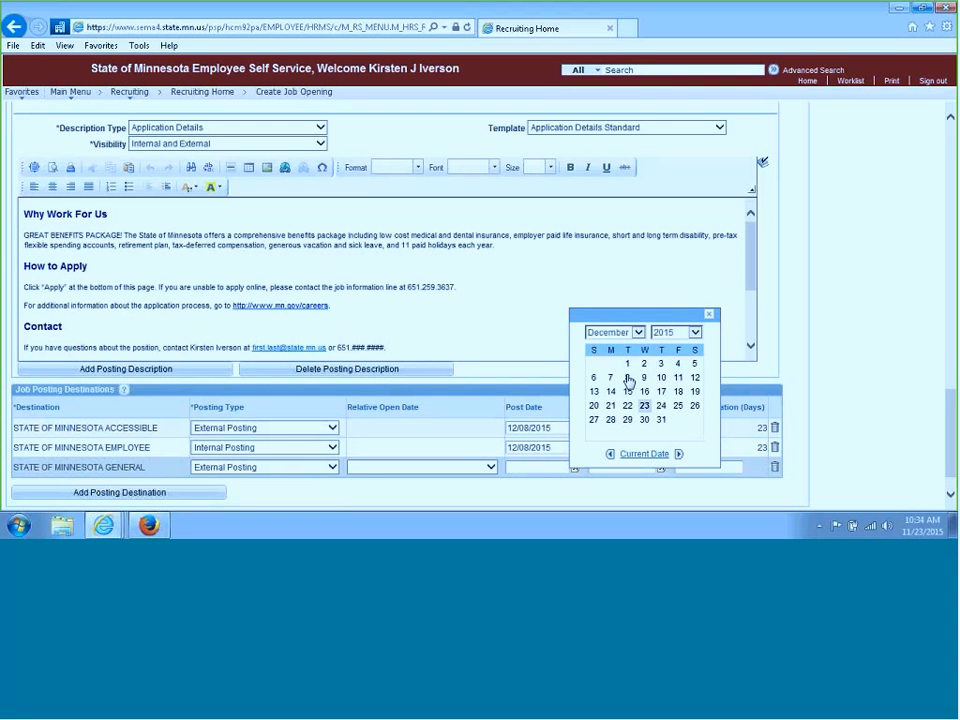
pyautogui.click(628, 378)
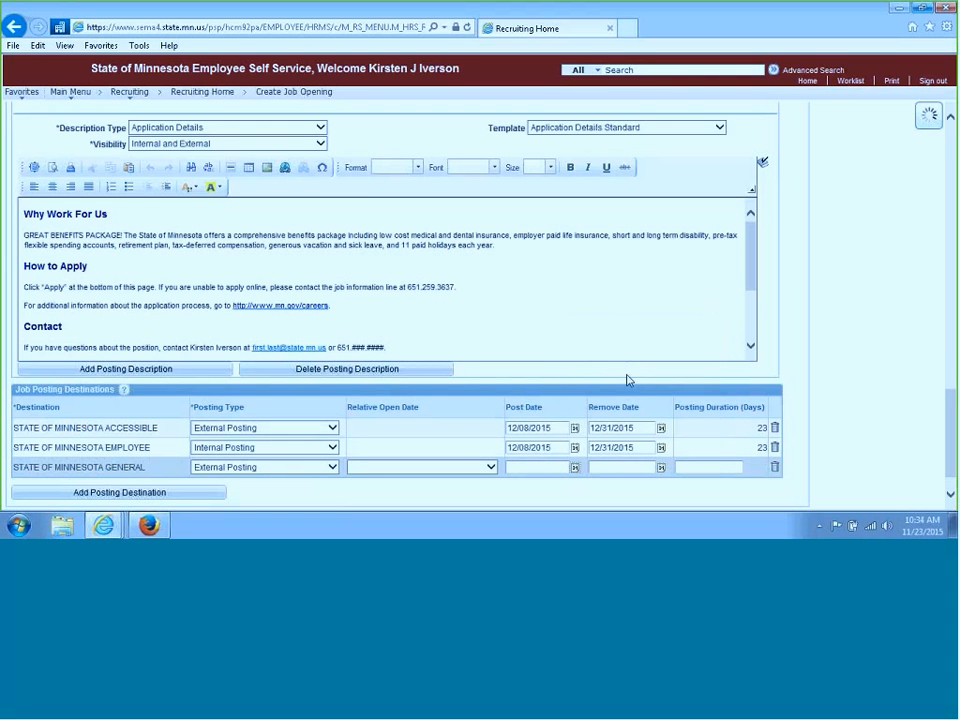
pyautogui.click(661, 470)
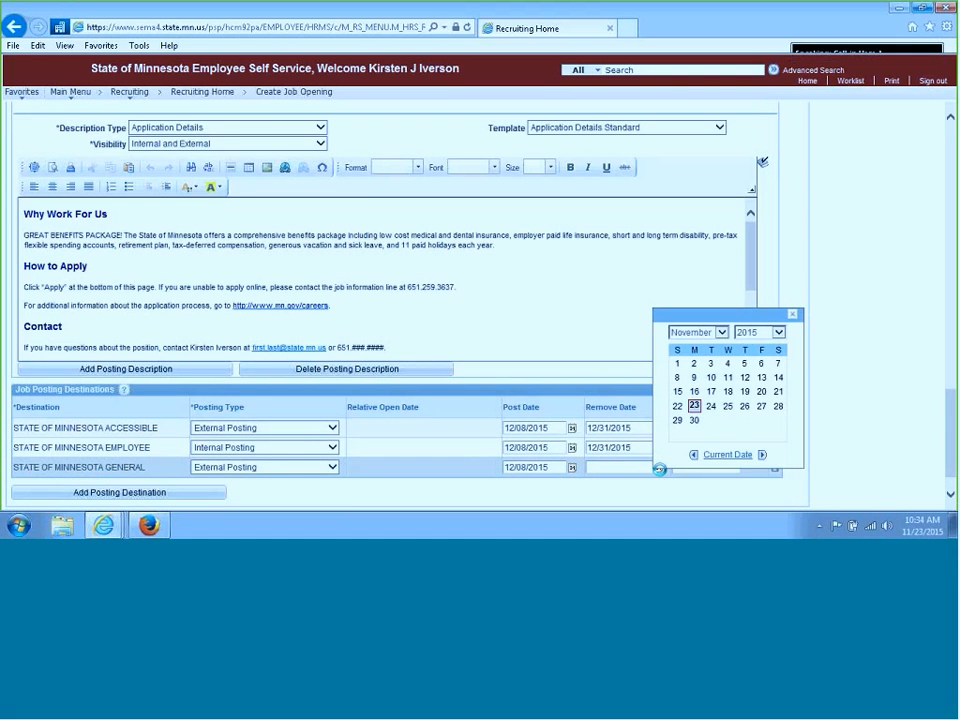
pyautogui.click(760, 454)
pyautogui.click(745, 420)
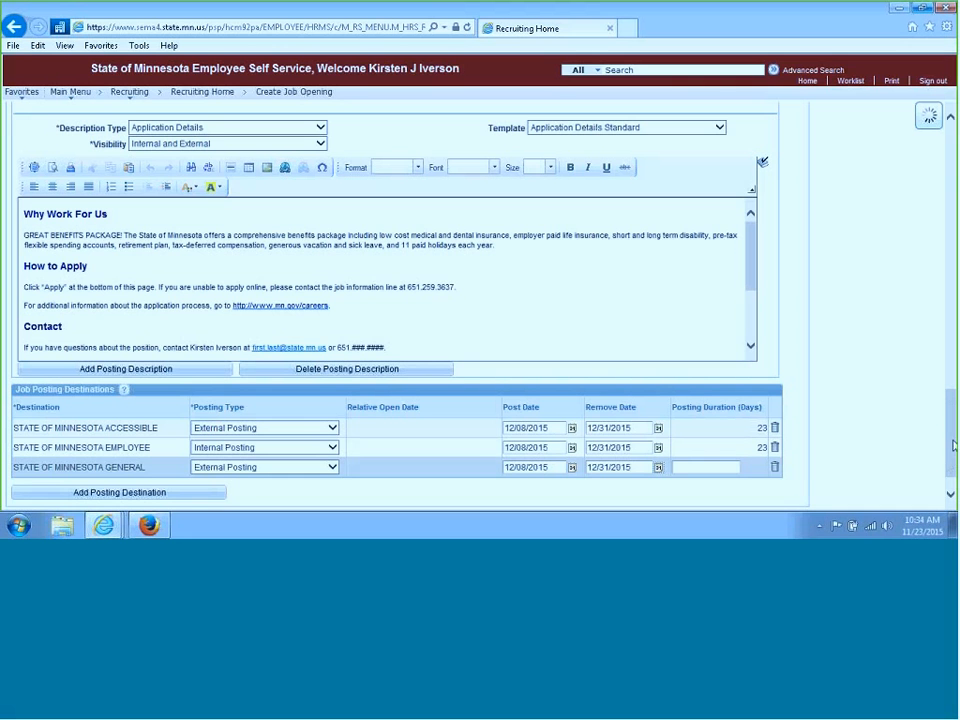
# Confirm the posting information with its destinations using OK
pyautogui.scroll(-1, 953, 405)
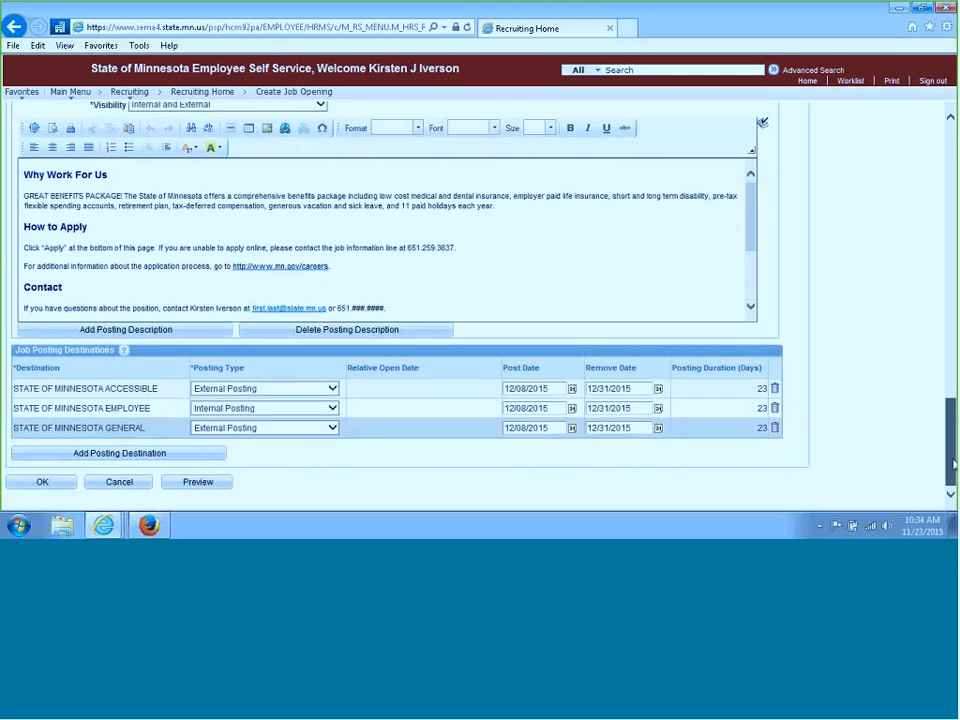
pyautogui.click(38, 485)
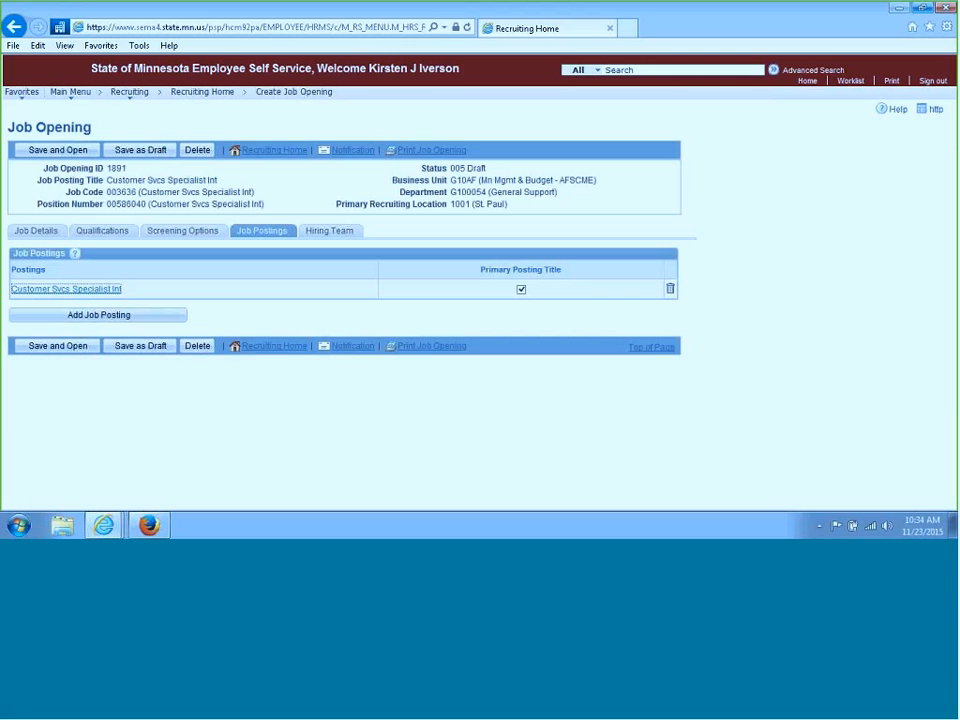
# Save the job opening as a draft and reopen the Customer Svcs Specialist Int posting
pyautogui.click(163, 350)
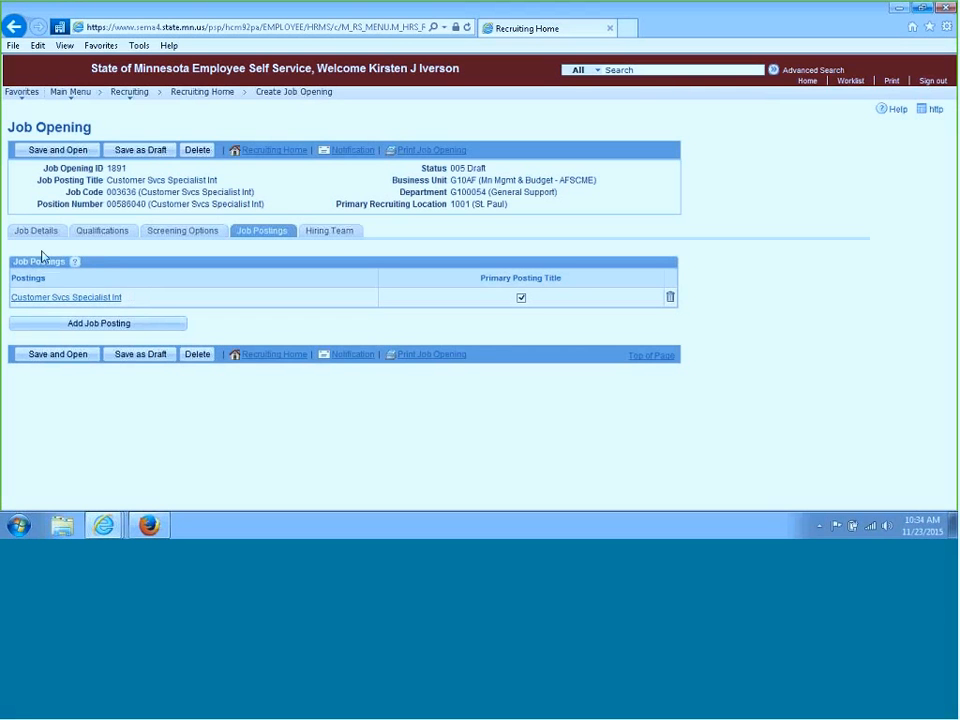
pyautogui.click(118, 300)
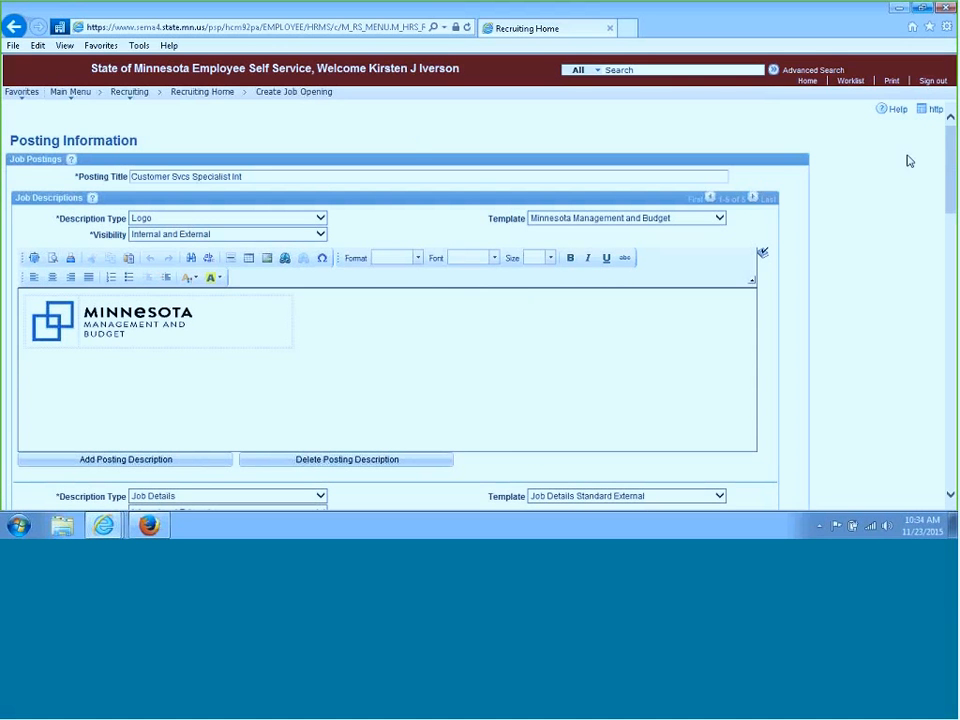
# Preview the job posting as it appears in the external view
pyautogui.moveTo(950, 141); pyautogui.dragTo(950, 435)
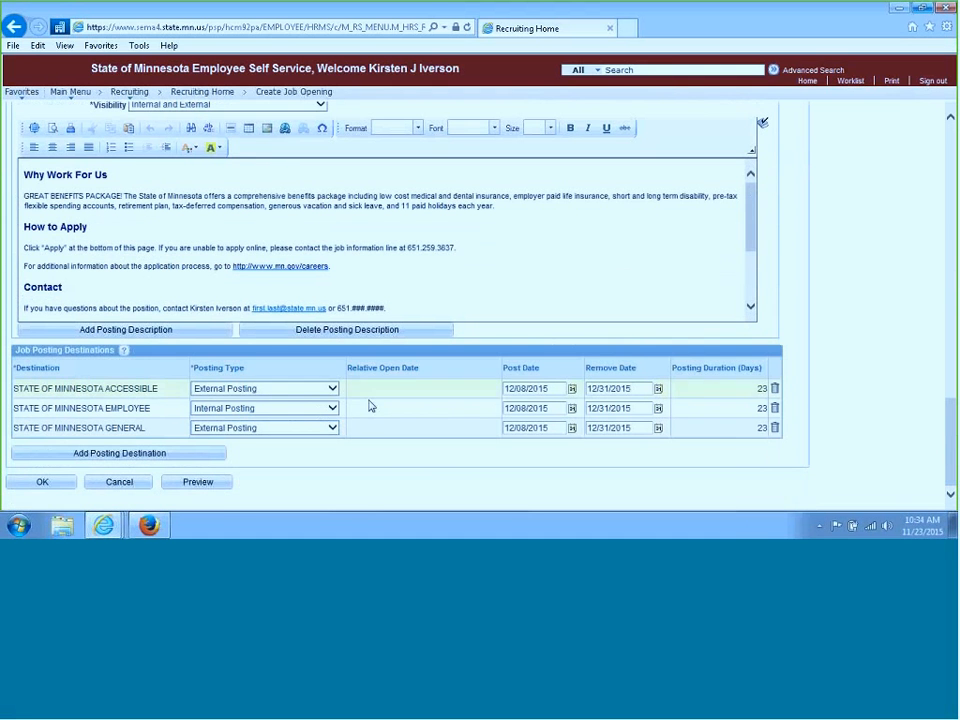
pyautogui.click(220, 488)
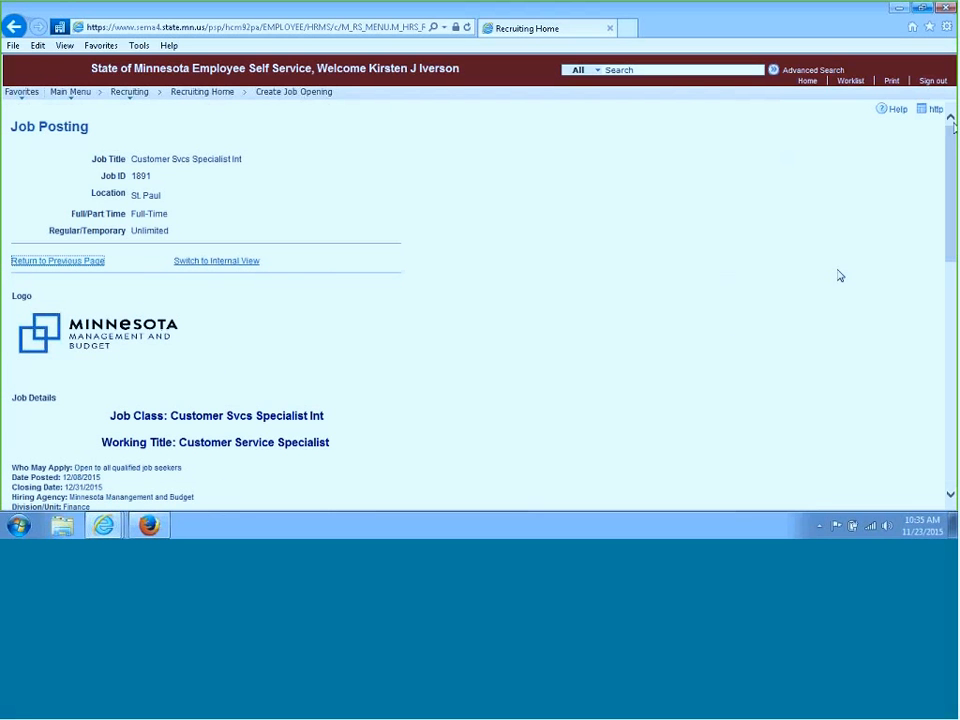
pyautogui.scroll(-3, 951, 142)
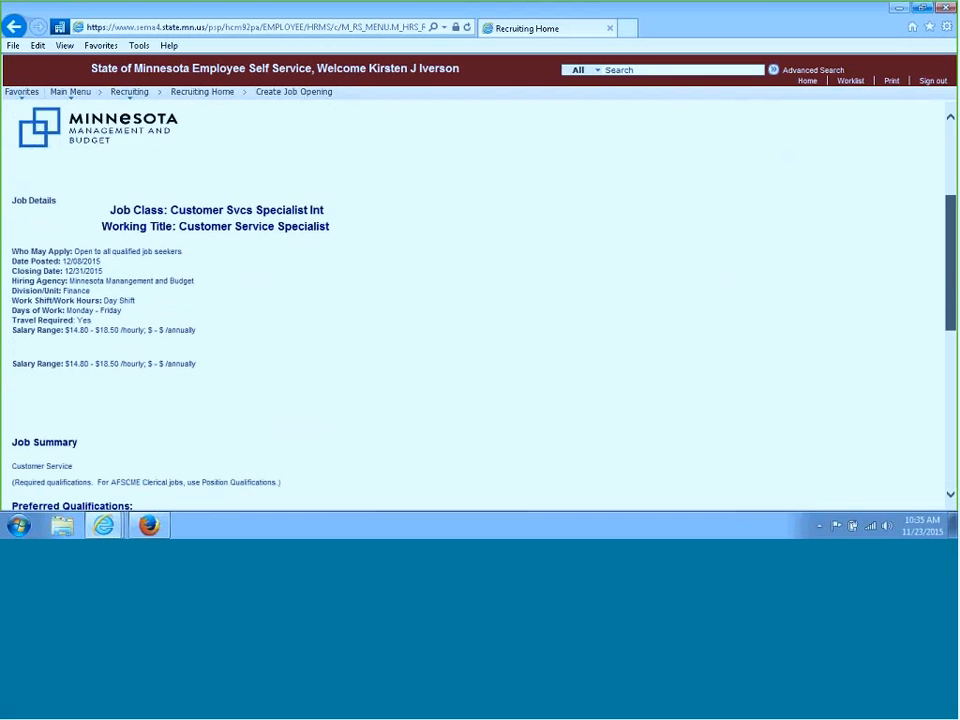
pyautogui.scroll(5, 951, 135)
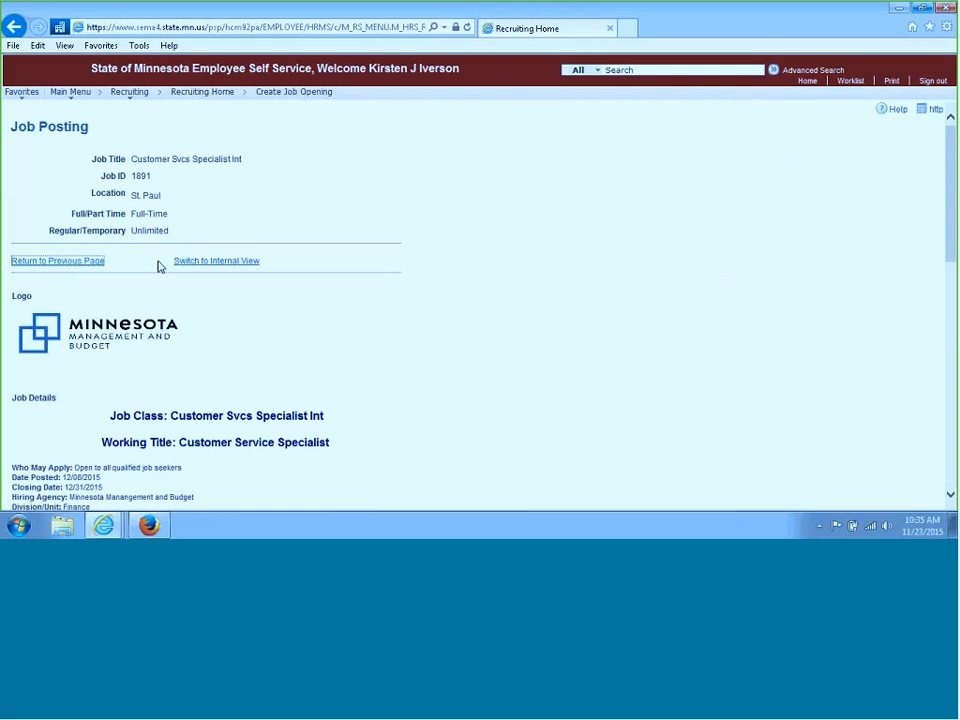
# Switch the posting preview to the internal view, review it and return to the posting information
pyautogui.click(228, 264)
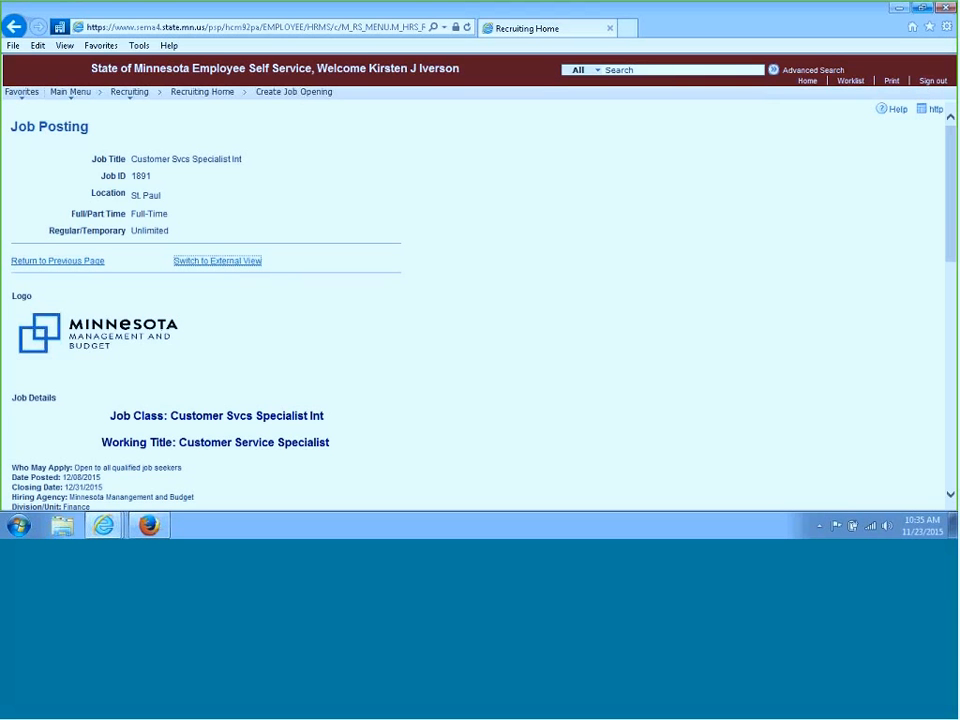
pyautogui.moveTo(949, 171)
pyautogui.mouseDown()
pyautogui.moveTo(952, 464)
pyautogui.moveTo(946, 288)
pyautogui.moveTo(948, 343)
pyautogui.moveTo(938, 343)
pyautogui.mouseUp()
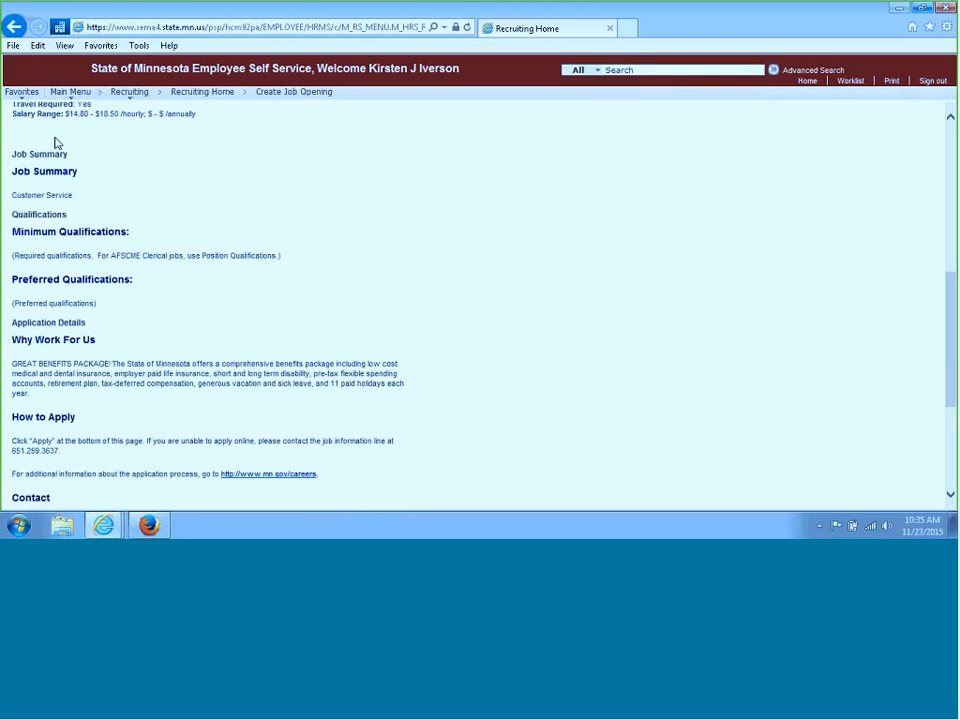
pyautogui.moveTo(954, 329); pyautogui.dragTo(954, 168)
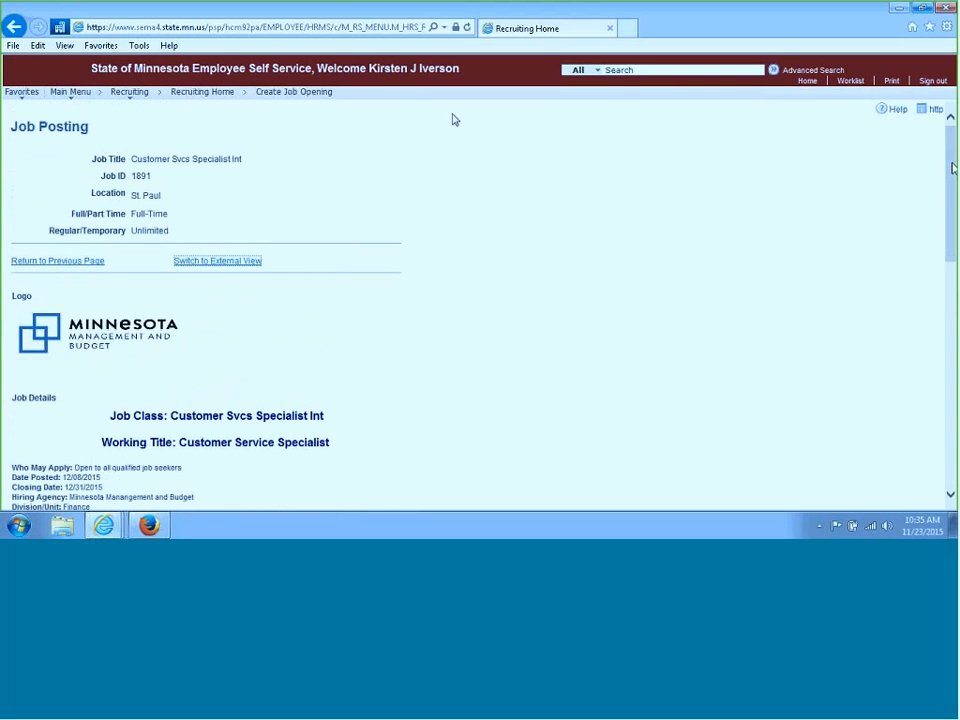
pyautogui.click(66, 262)
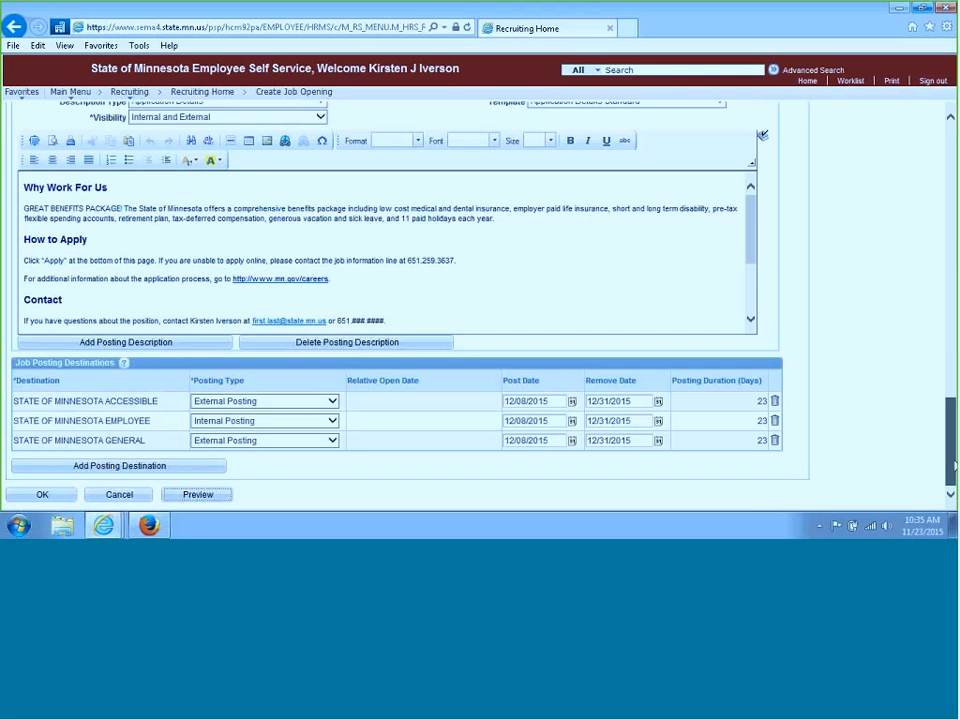
# Remove the trailing blank line from the Job Details description and confirm the posting information with OK
pyautogui.moveTo(952, 453); pyautogui.dragTo(953, 249)
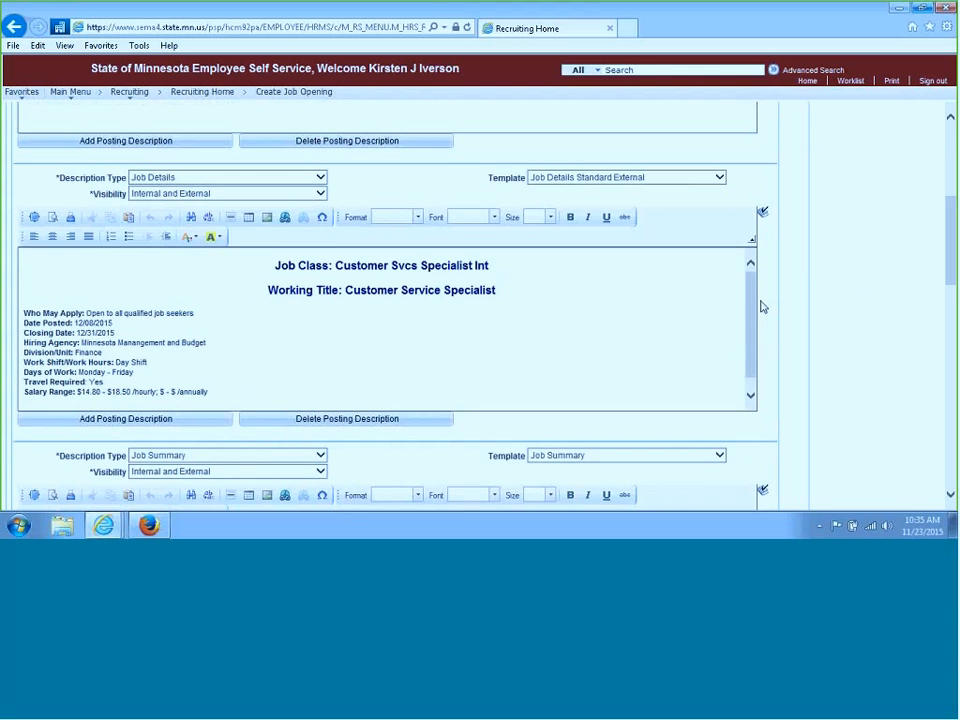
pyautogui.moveTo(755, 317); pyautogui.dragTo(753, 340)
pyautogui.click(26, 396)
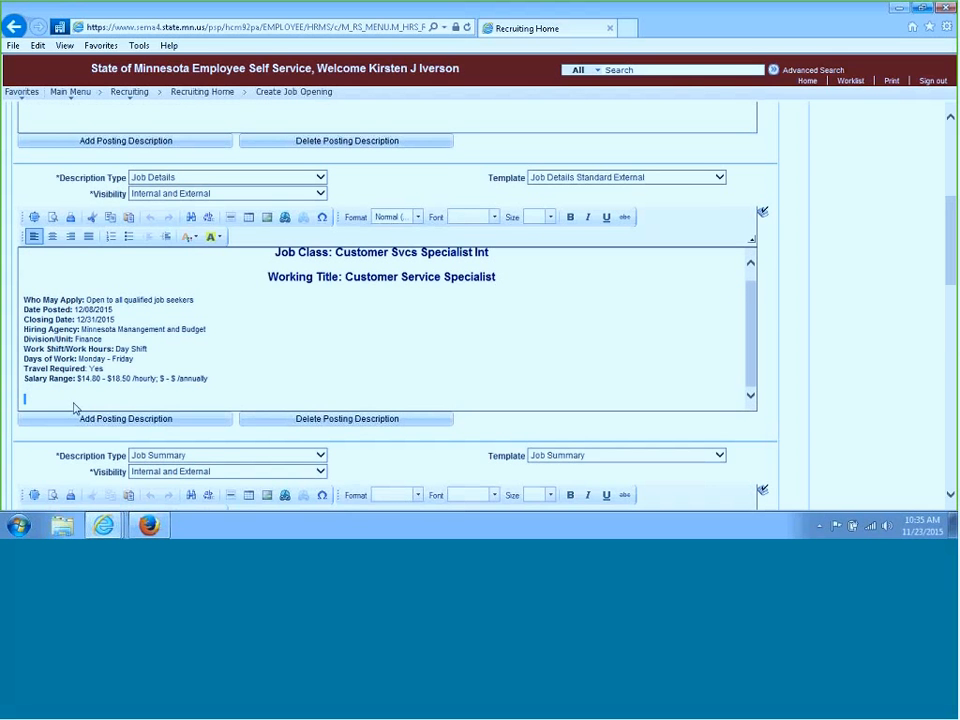
pyautogui.press('BackSpace')
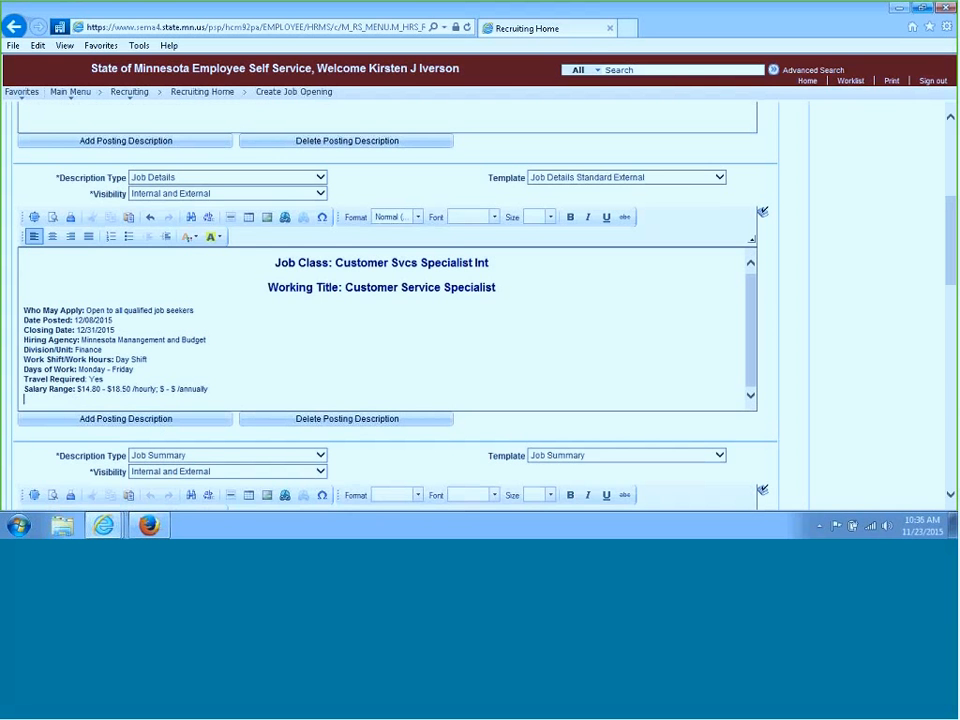
pyautogui.moveTo(952, 257); pyautogui.dragTo(953, 462)
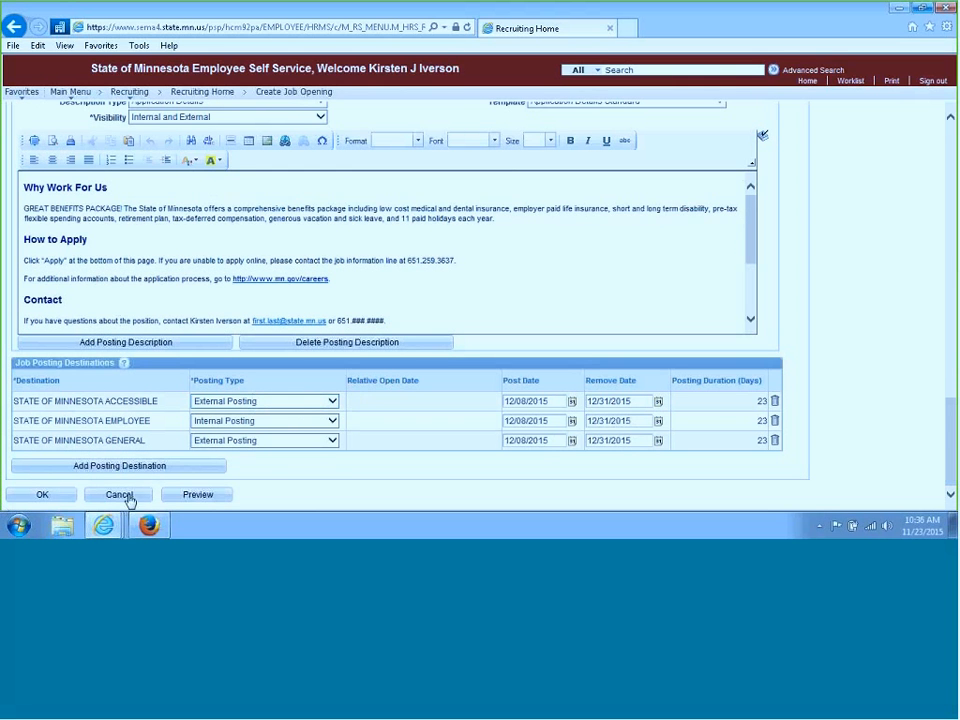
pyautogui.click(42, 496)
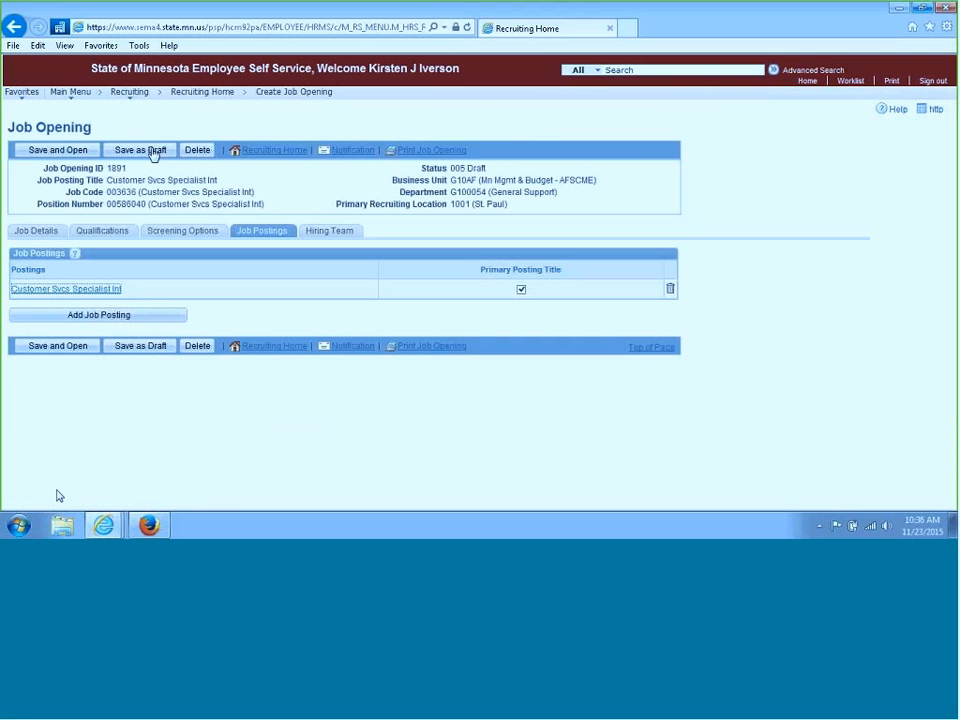
# Save the job opening as a draft and open its hiring team assignments
pyautogui.click(155, 155)
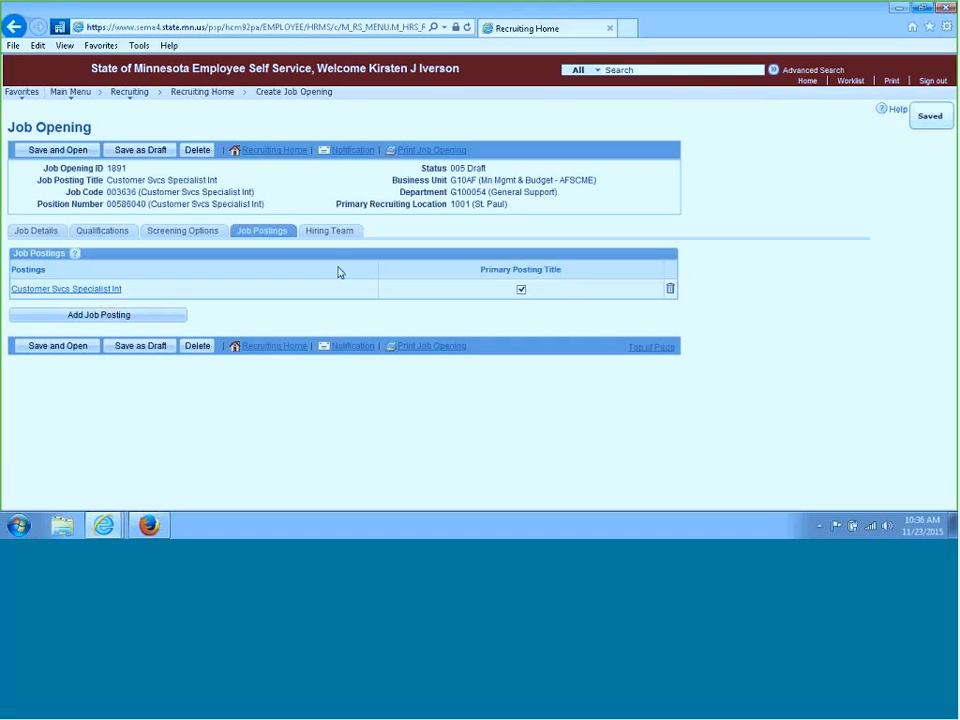
pyautogui.click(330, 236)
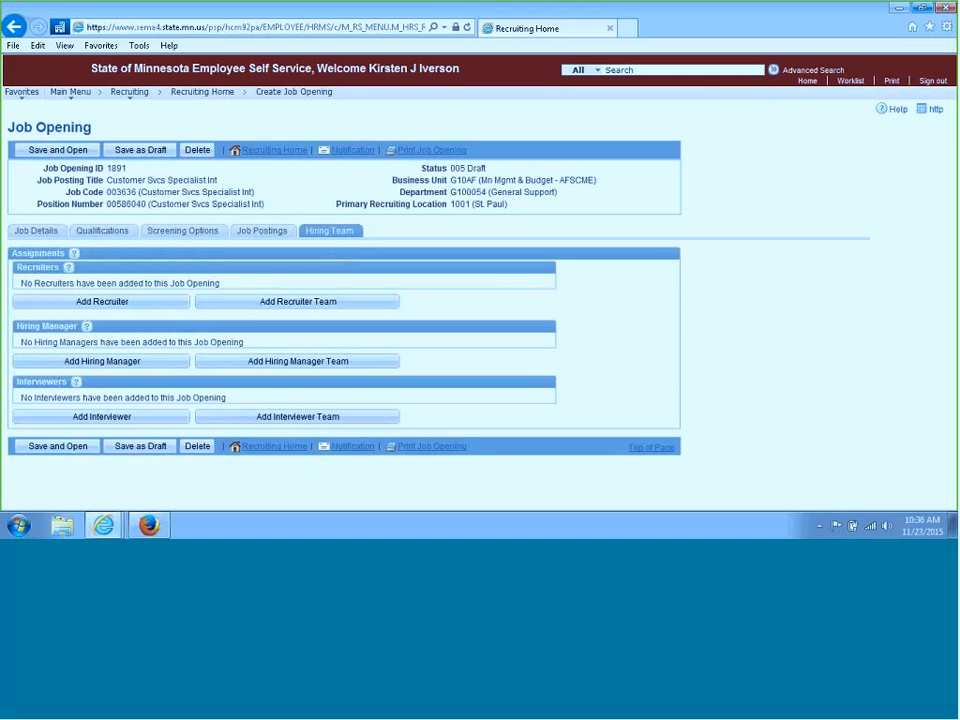
# Add a recruiter row and search the recruiter lookup by first name
pyautogui.click(146, 301)
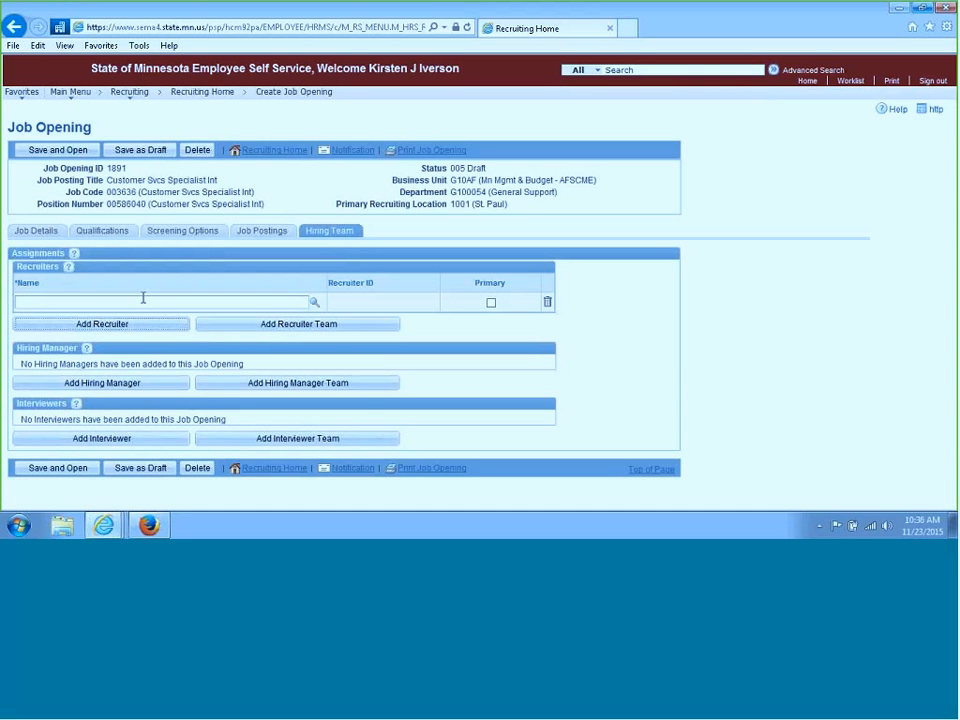
pyautogui.click(313, 304)
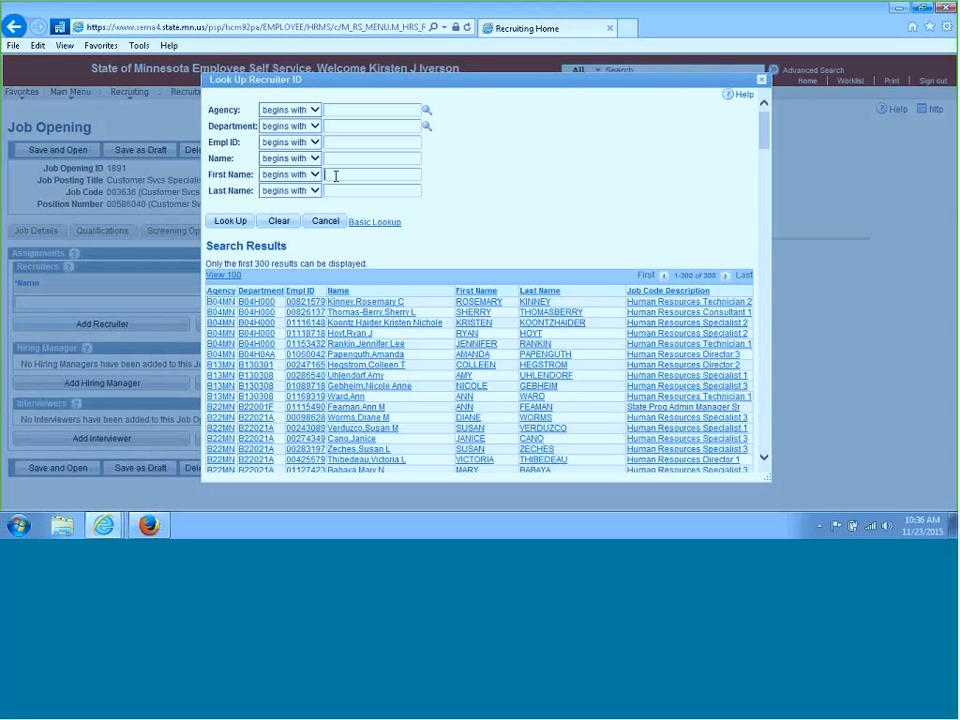
pyautogui.write('bar')
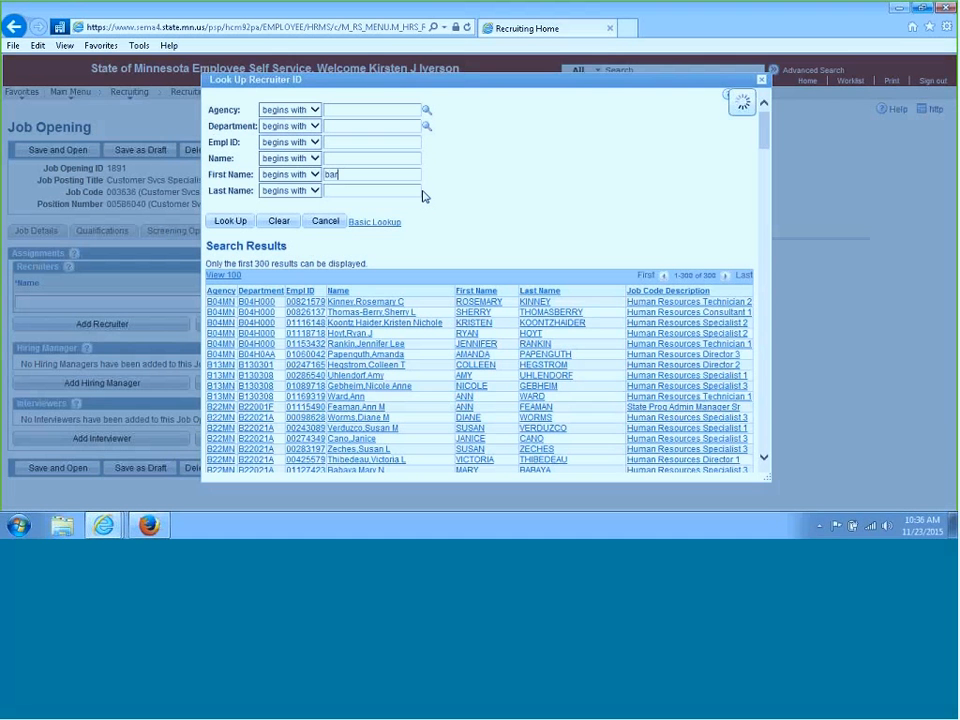
pyautogui.write('b')
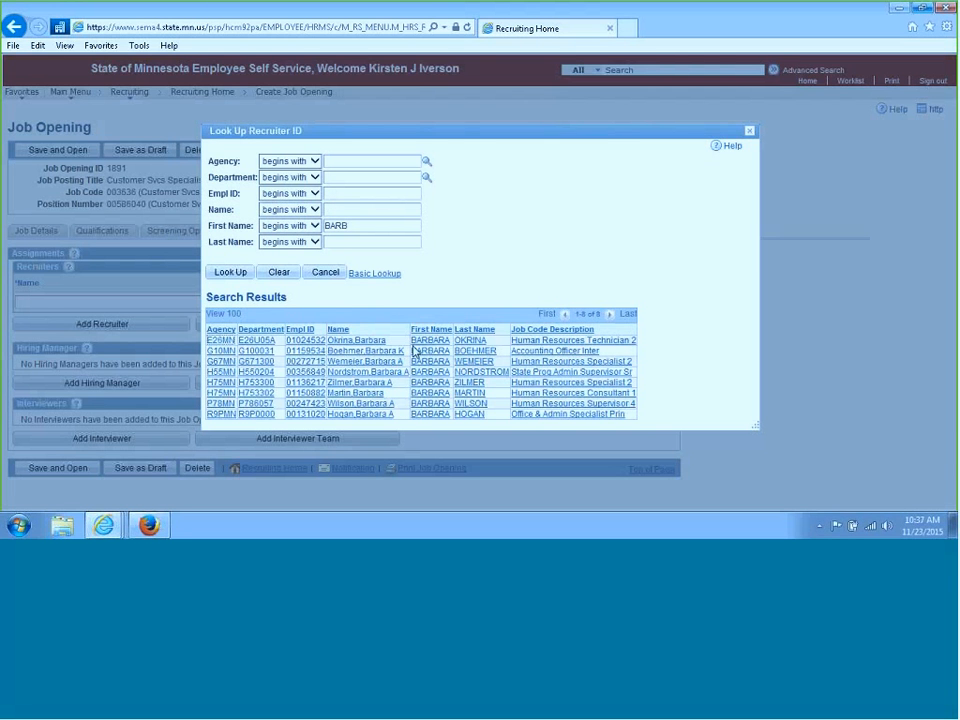
# Clear the first-name criterion, search recruiters by agency G10 and select the recruiter from the results
pyautogui.moveTo(360, 223); pyautogui.dragTo(319, 231)
pyautogui.click(372, 237)
pyautogui.press('Delete')
pyautogui.click(334, 162)
pyautogui.write('g10')
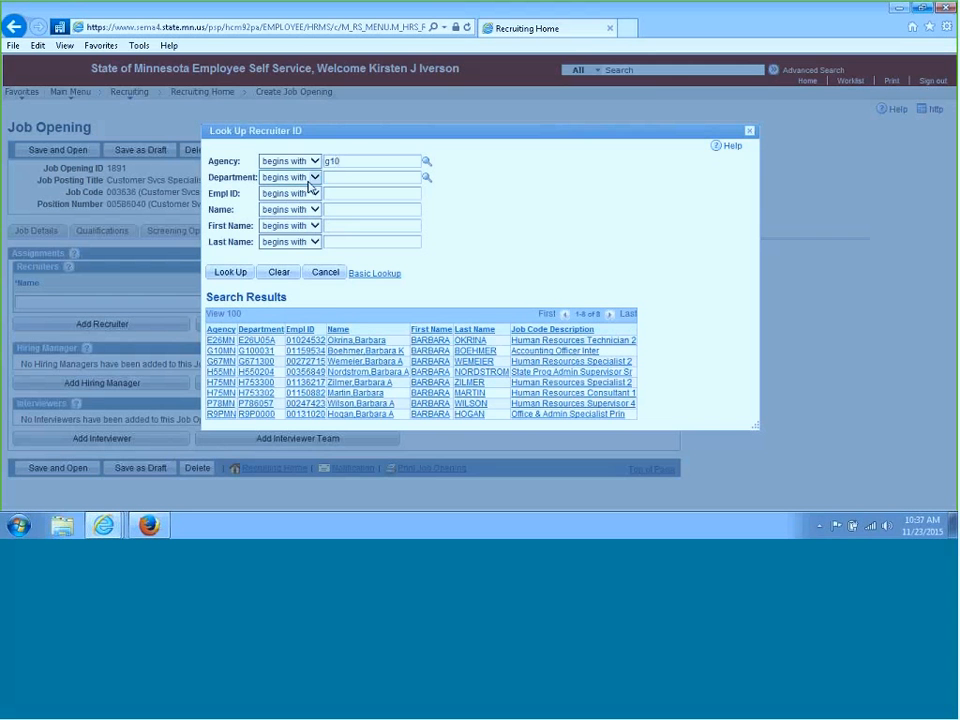
pyautogui.click(230, 274)
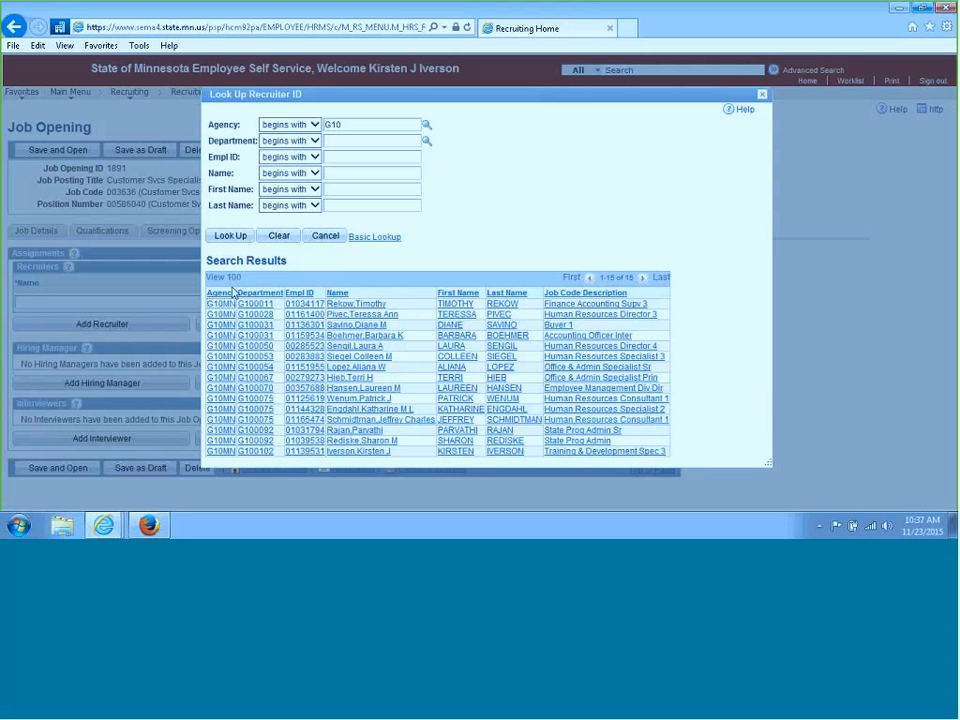
pyautogui.click(352, 315)
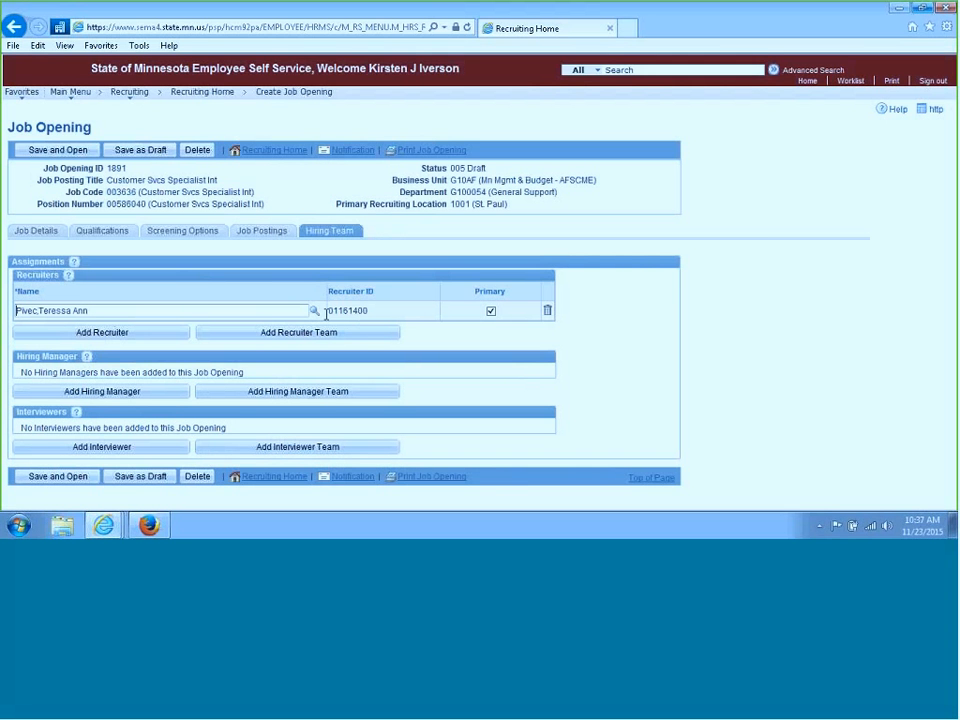
# Add a second recruiter row, look up the recruiter by first name and select the matching employee
pyautogui.click(127, 338)
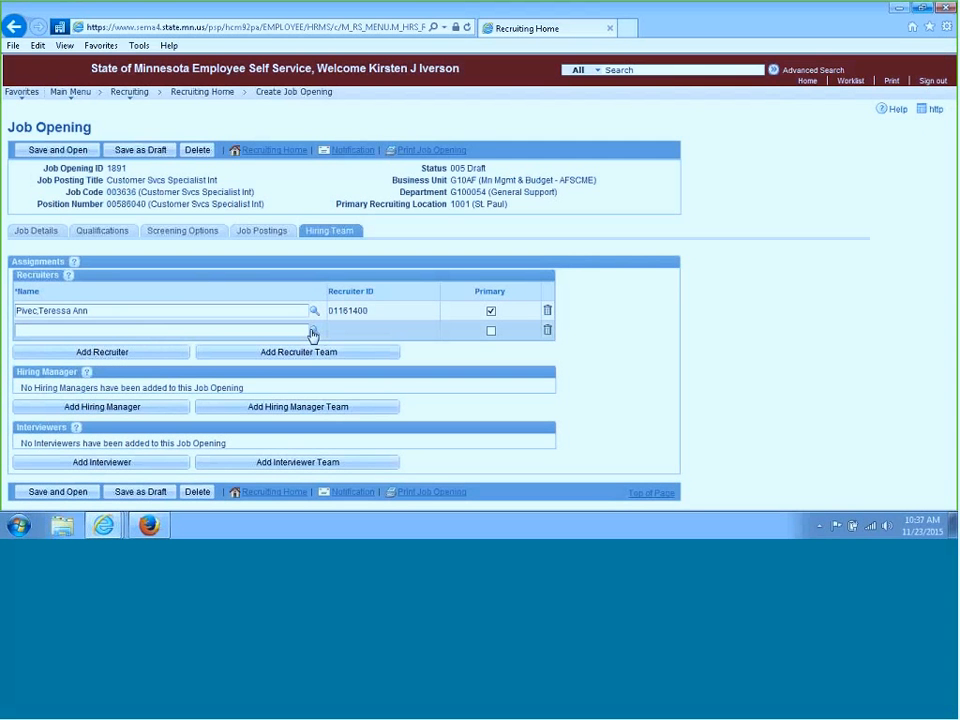
pyautogui.click(313, 332)
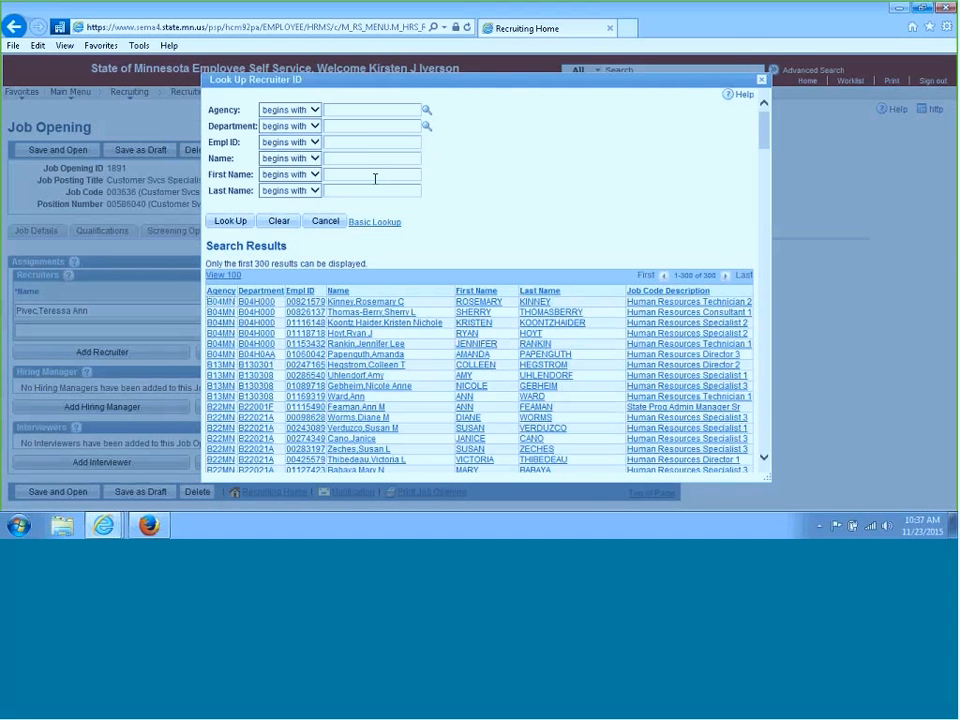
pyautogui.click(330, 176)
pyautogui.write('Kirsten')
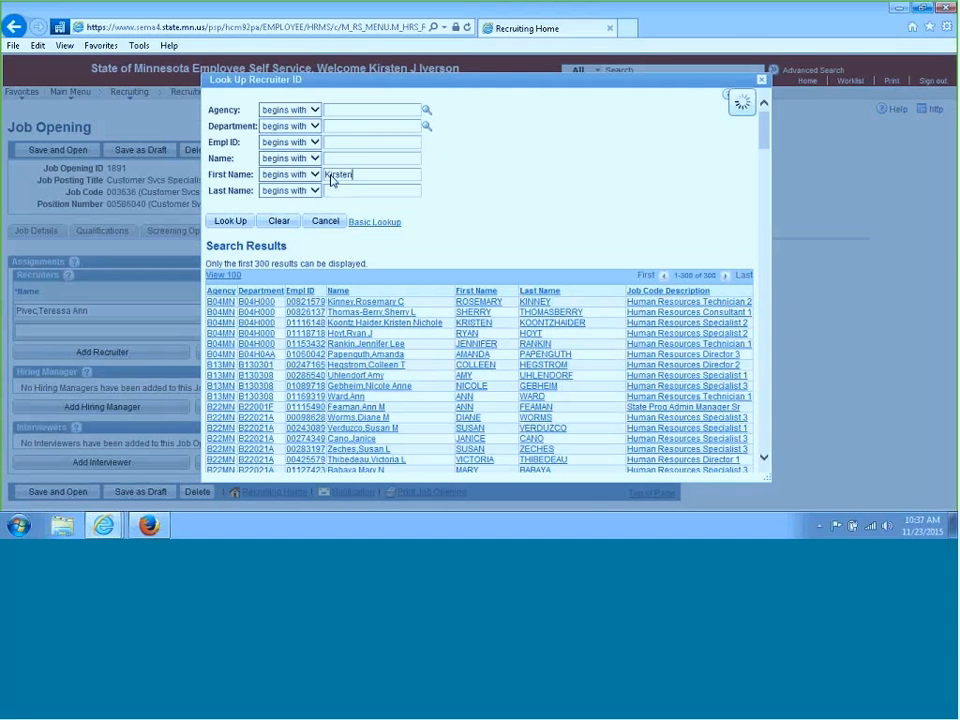
pyautogui.press('Return')
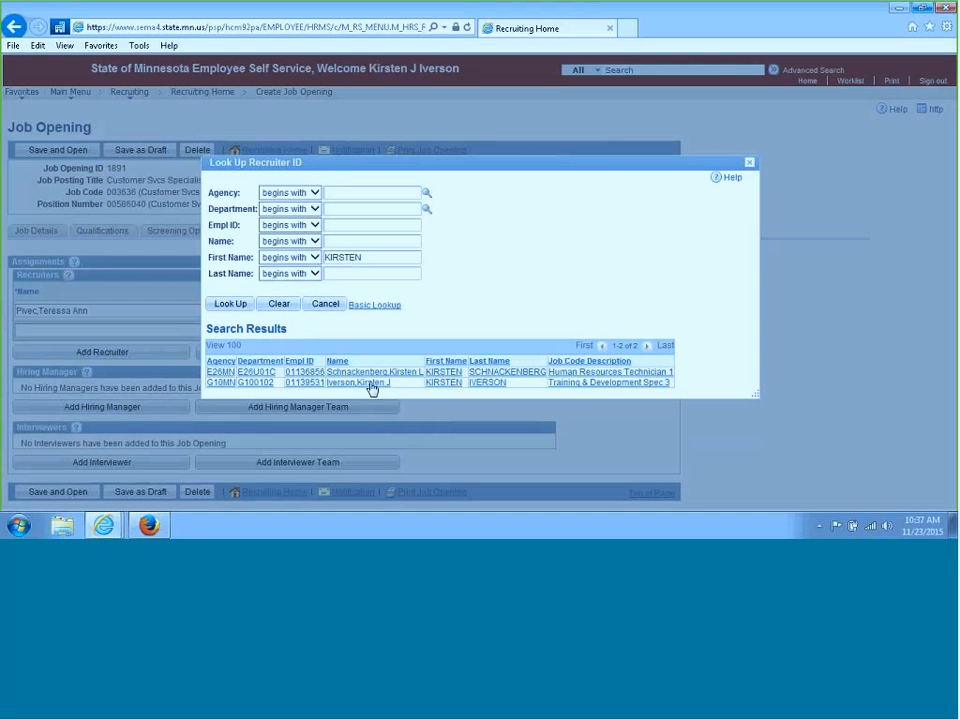
pyautogui.click(372, 386)
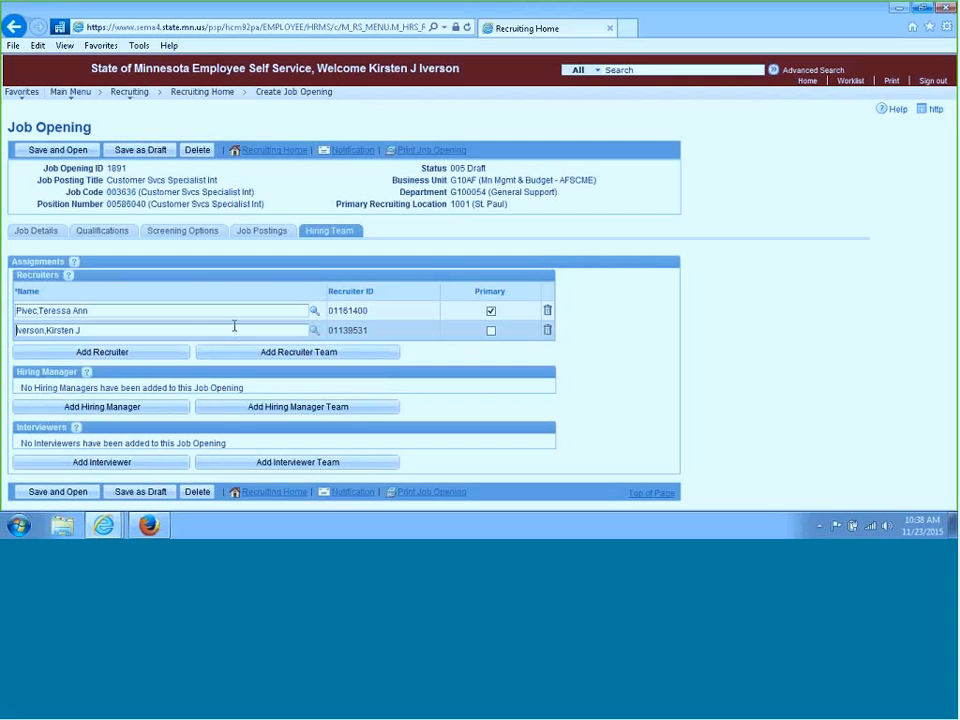
# Save the job opening as a draft and open a new notification from the job details
pyautogui.click(160, 156)
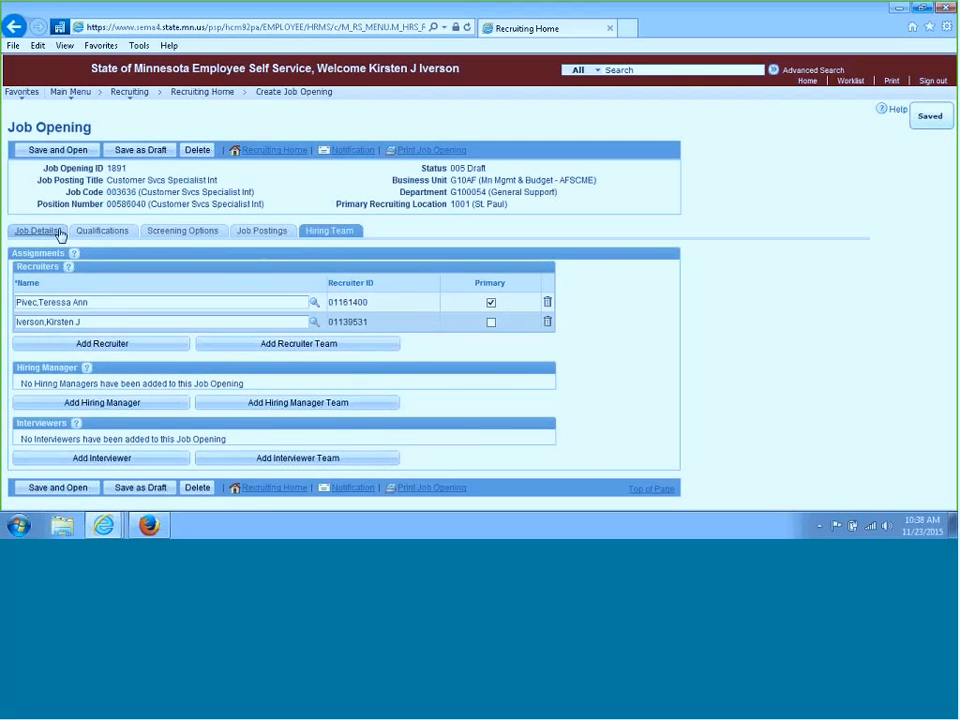
pyautogui.click(38, 231)
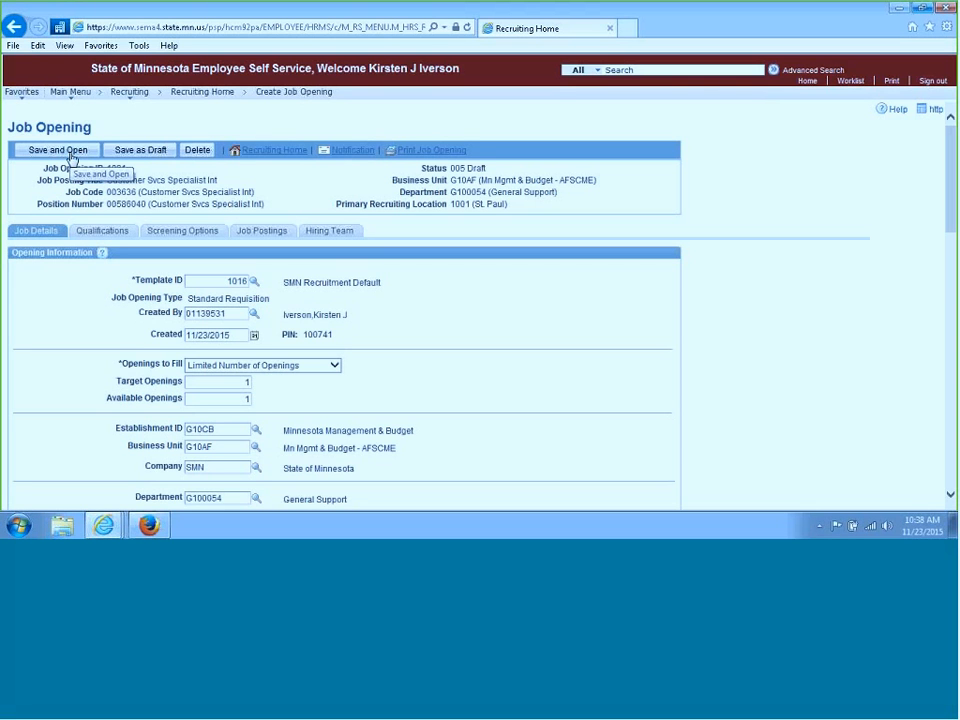
pyautogui.click(367, 152)
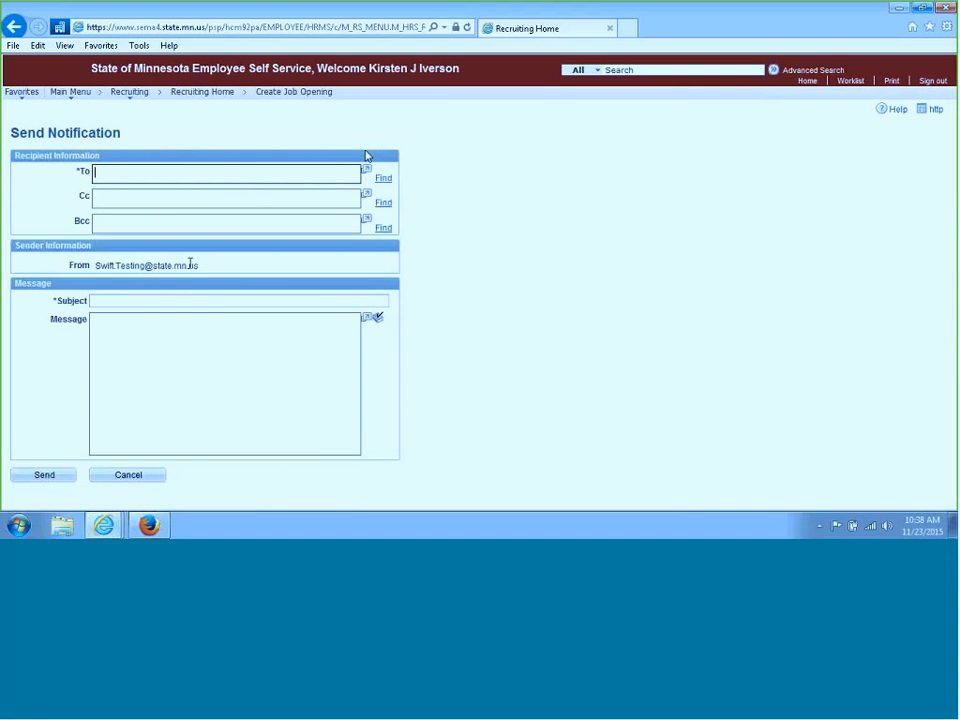
# Set the notification subject to Job Opening ID 1891 - Customer service spec
pyautogui.click(136, 300)
pyautogui.write('JOb')
pyautogui.press('BackSpace')
pyautogui.press('BackSpace')
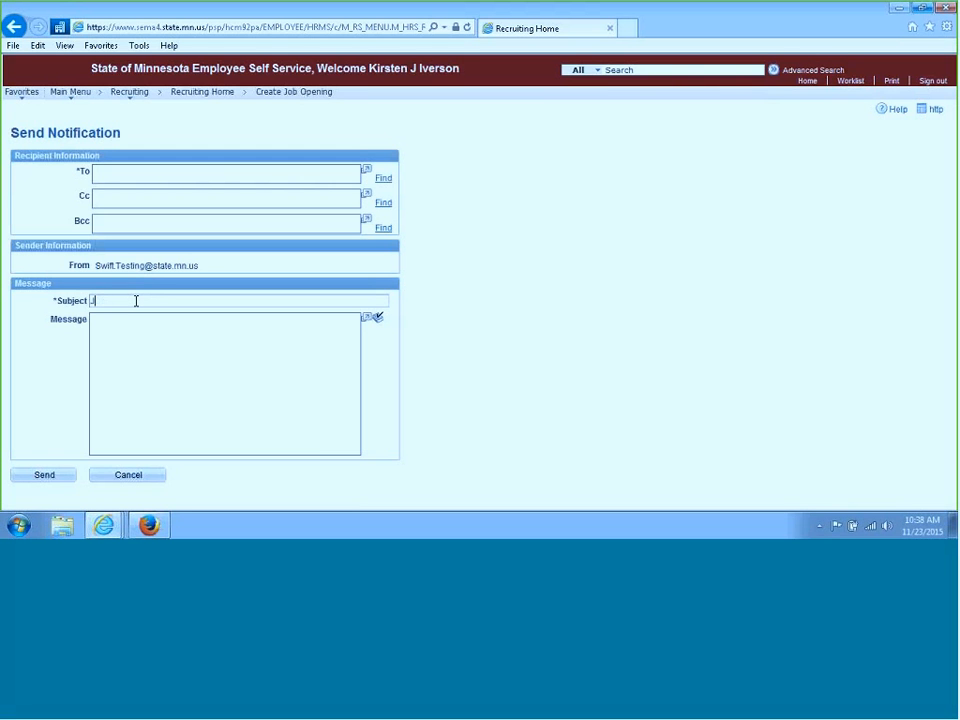
pyautogui.write('ob Opening ID 1891 - Customer service spec')
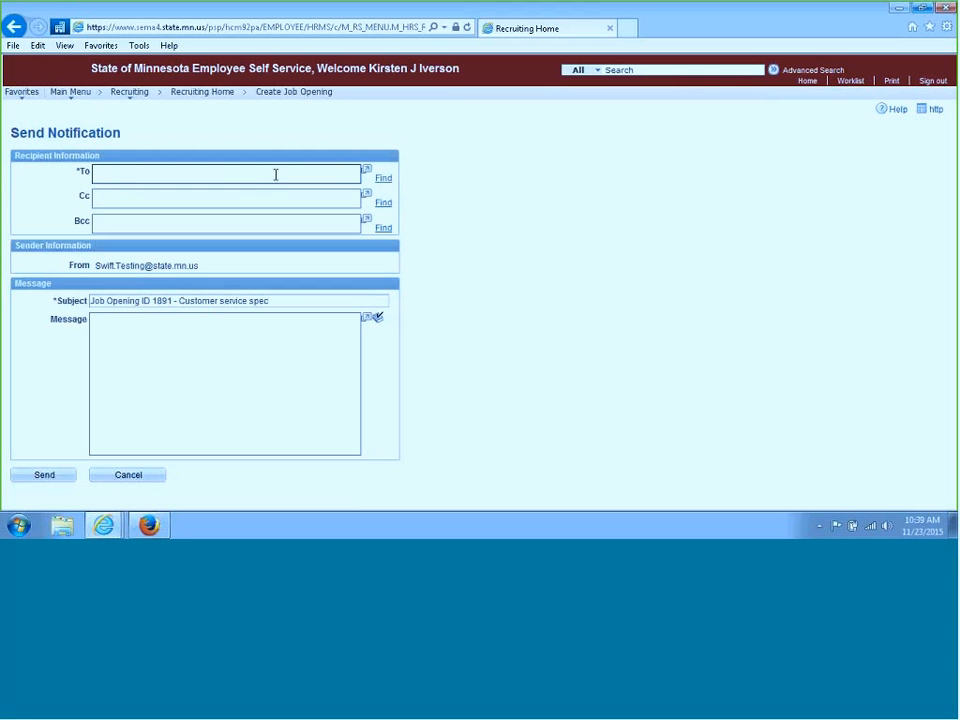
pyautogui.click(354, 181)
pyautogui.click(386, 181)
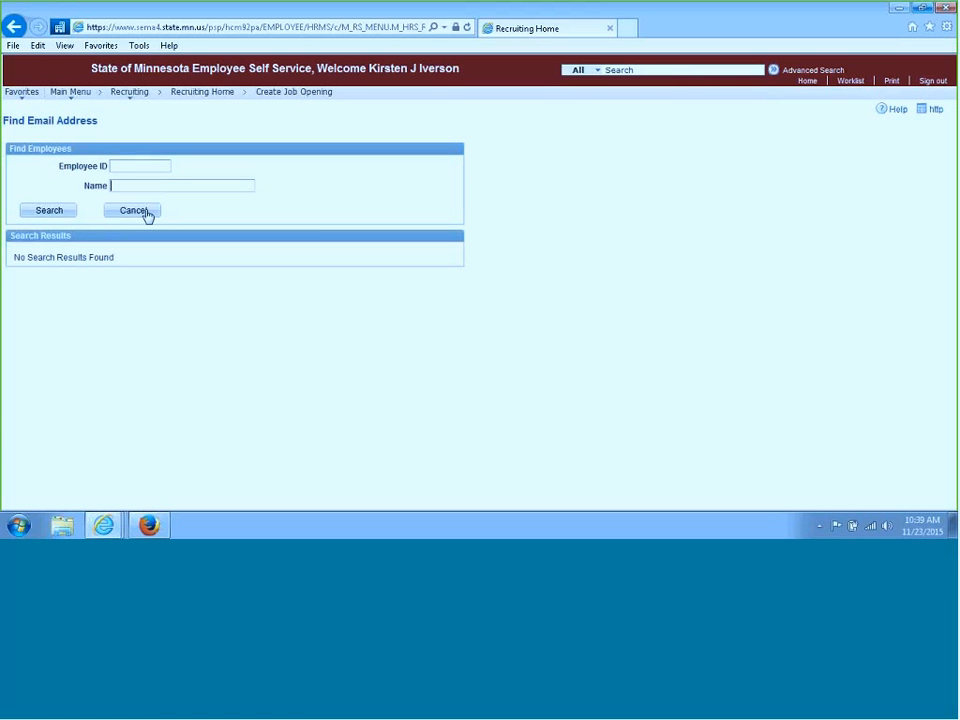
pyautogui.click(146, 215)
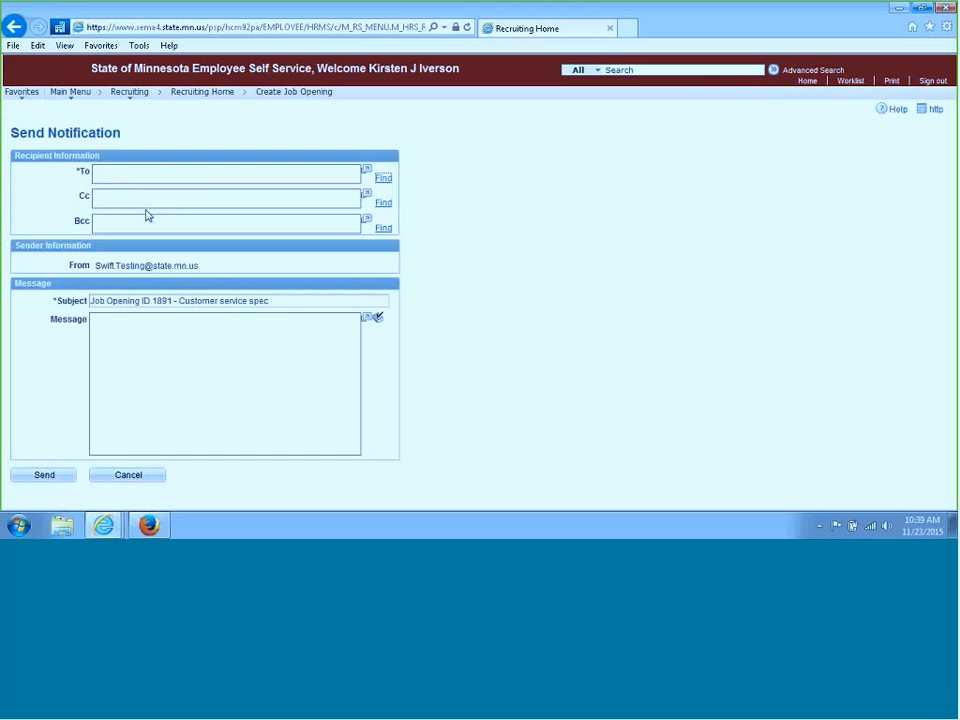
# Address the notification to the recipient's e-mail address
pyautogui.click(103, 172)
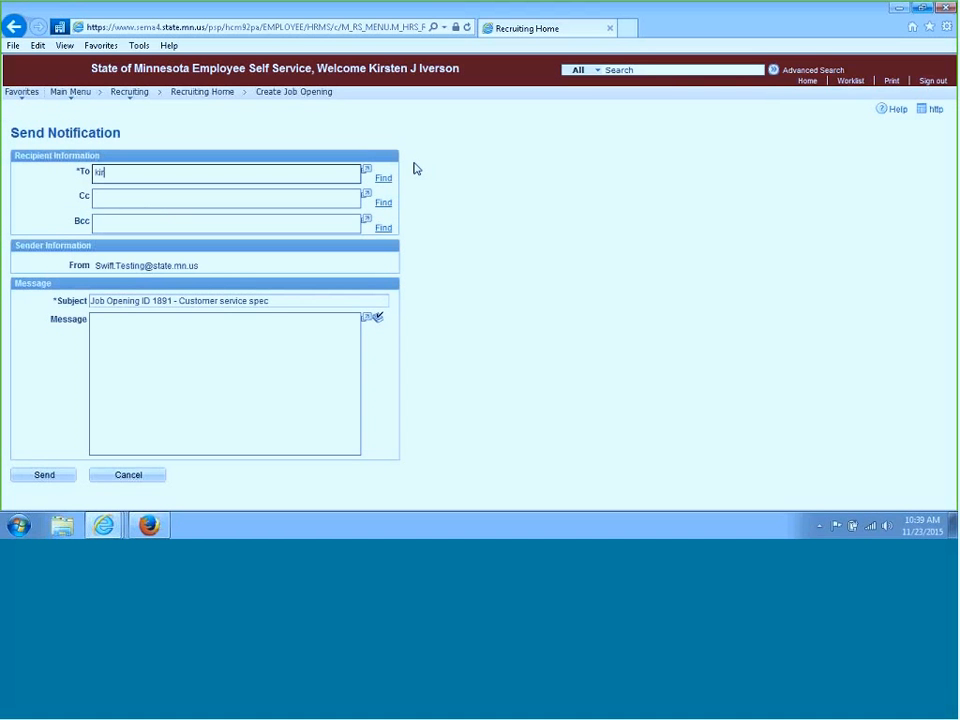
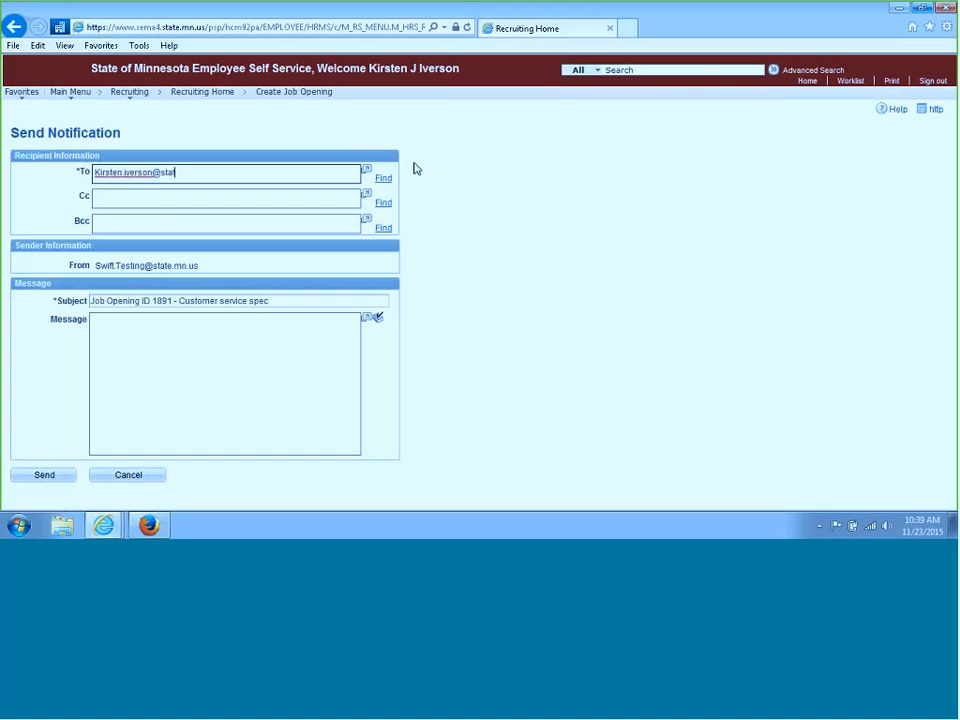
# Write the message "Please review and post job oto Careers on Dec. 8th."
pyautogui.click(143, 340)
pyautogui.write('Plea')
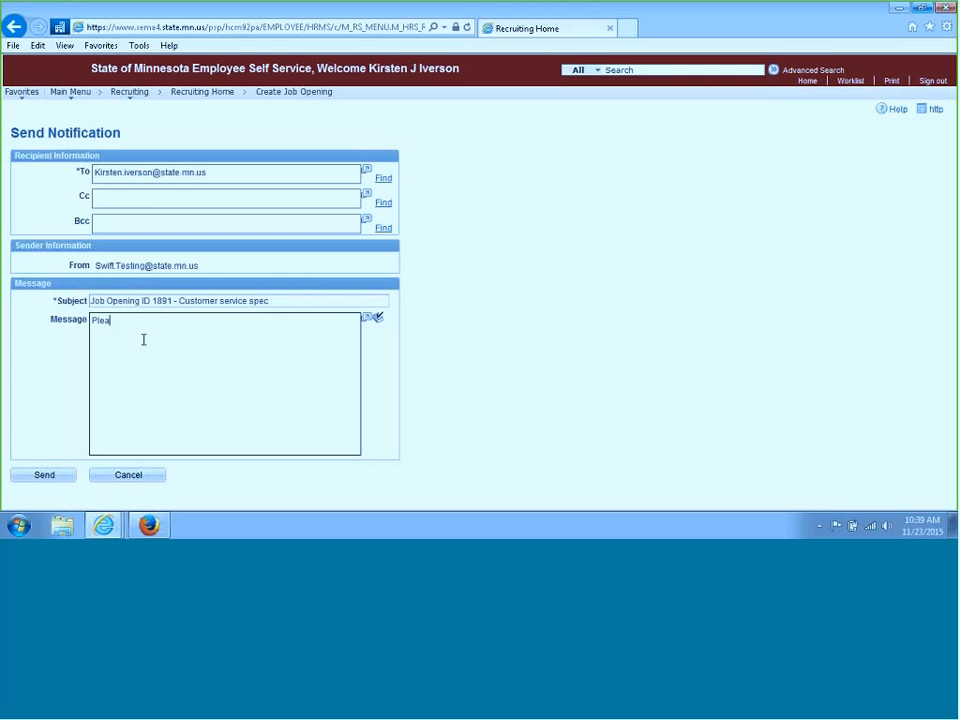
pyautogui.write('se review and post job oto Careers on Dec. ')
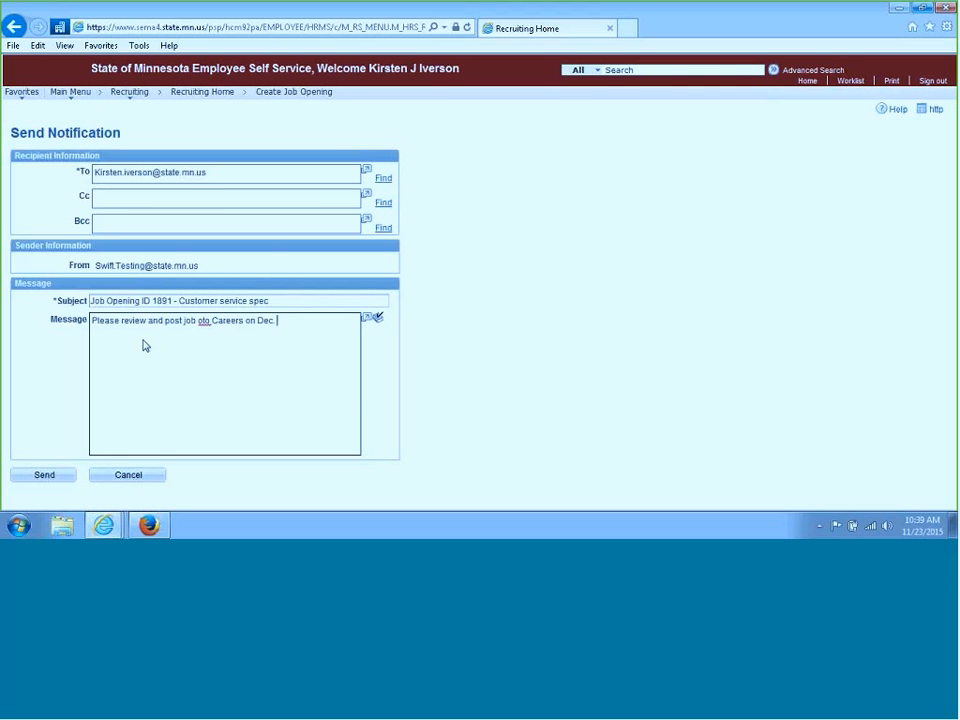
pyautogui.write('8th.')
# Spell-check the message, replacing "oto" with "to", and send the notification
pyautogui.click(242, 354)
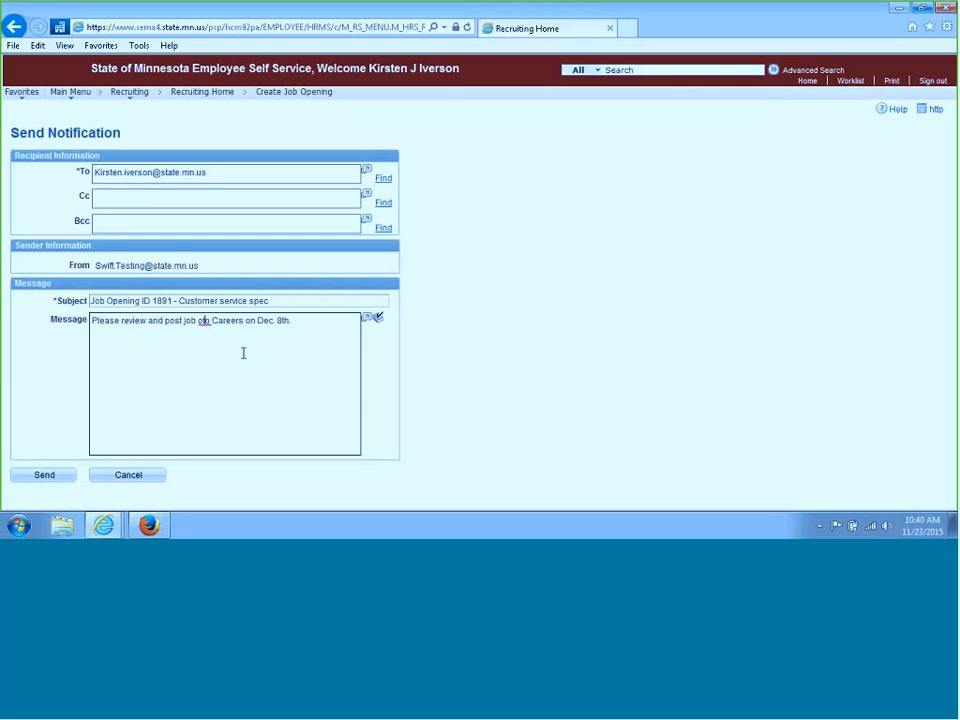
pyautogui.click(378, 320)
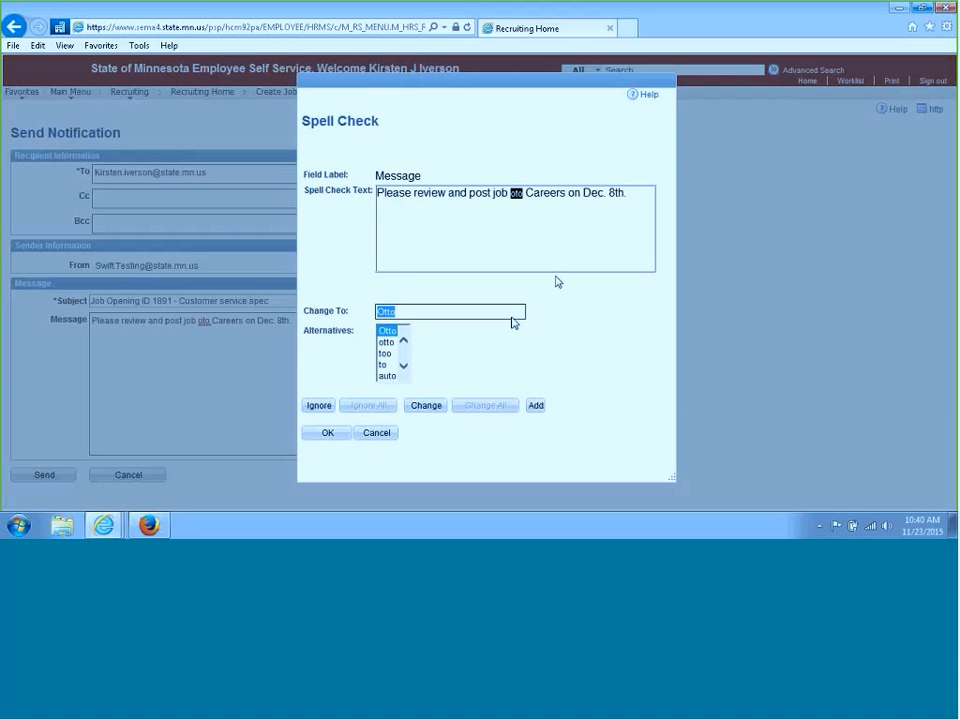
pyautogui.click(386, 365)
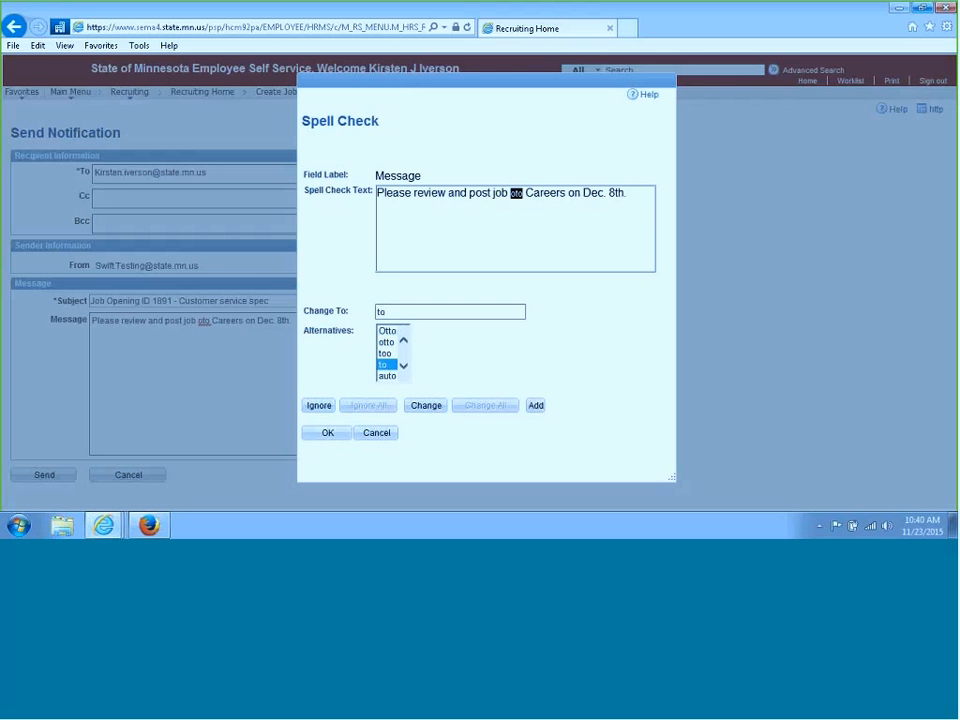
pyautogui.click(425, 408)
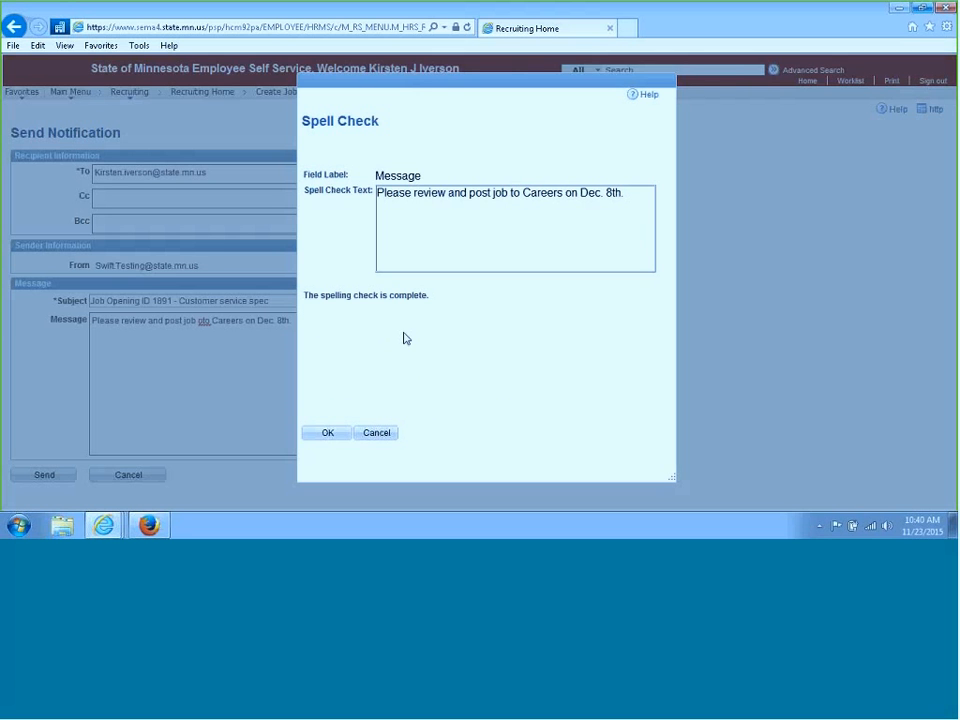
pyautogui.click(328, 433)
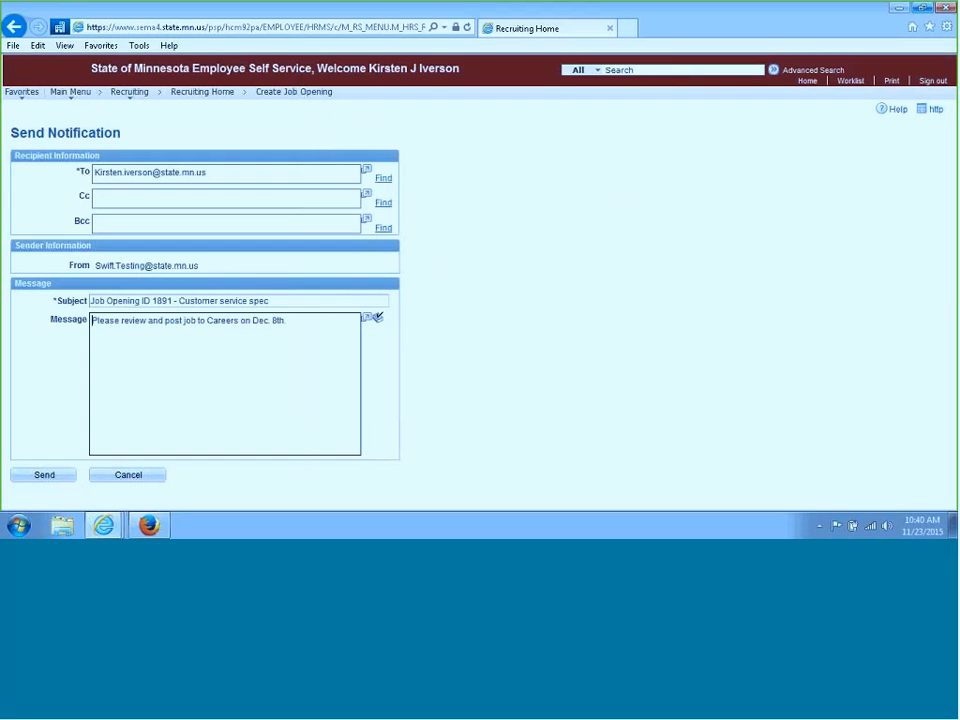
pyautogui.click(42, 478)
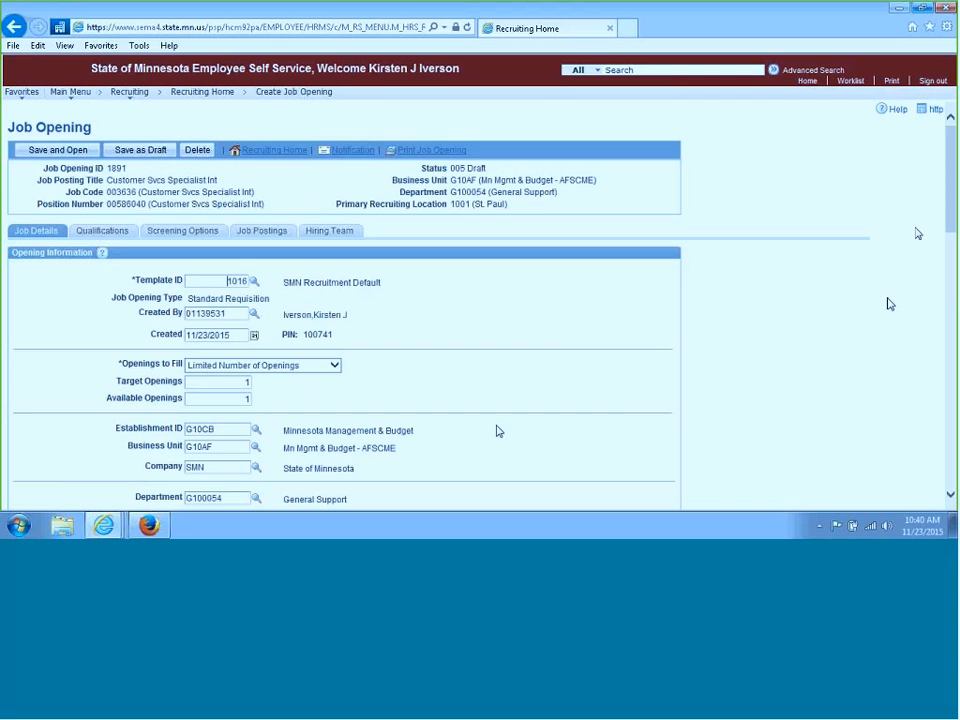
# Save and open the job opening, then save it again
pyautogui.moveTo(953, 226); pyautogui.dragTo(940, 159)
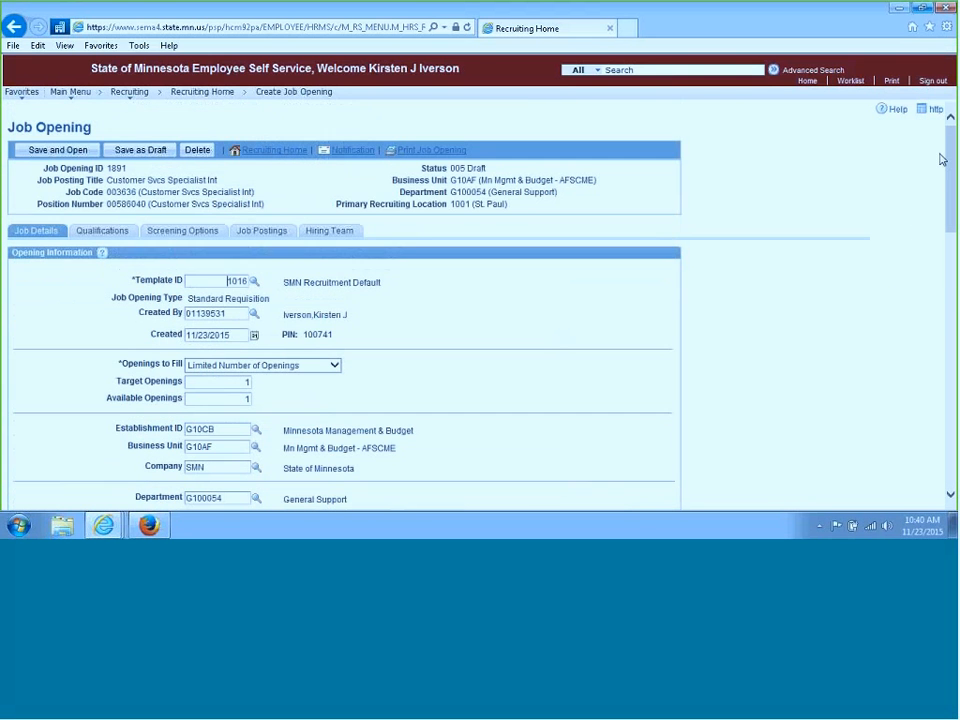
pyautogui.click(62, 150)
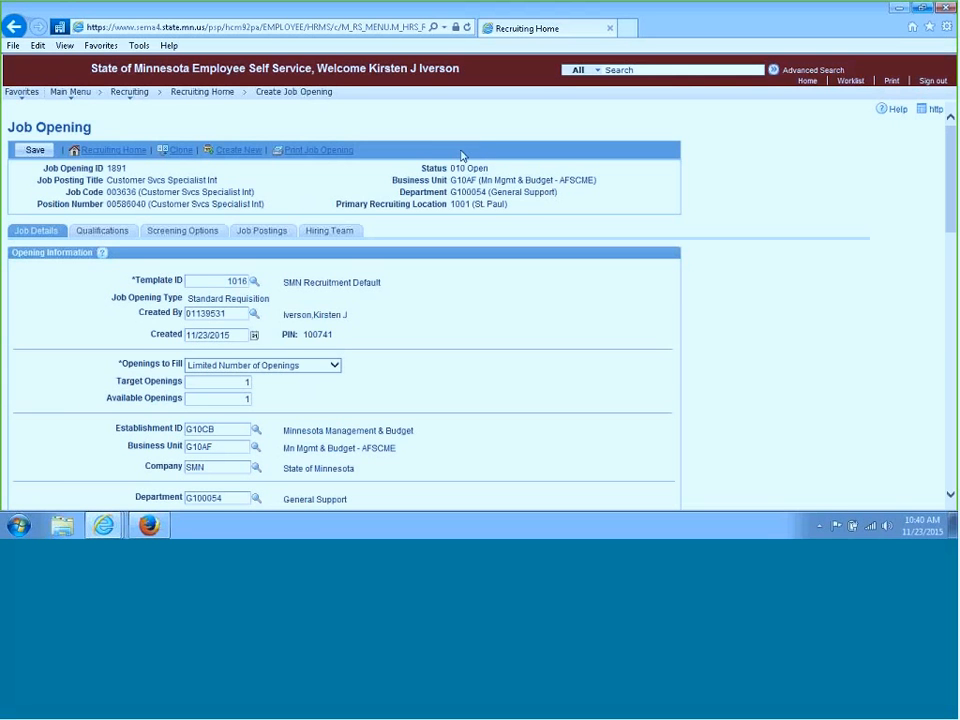
pyautogui.click(37, 152)
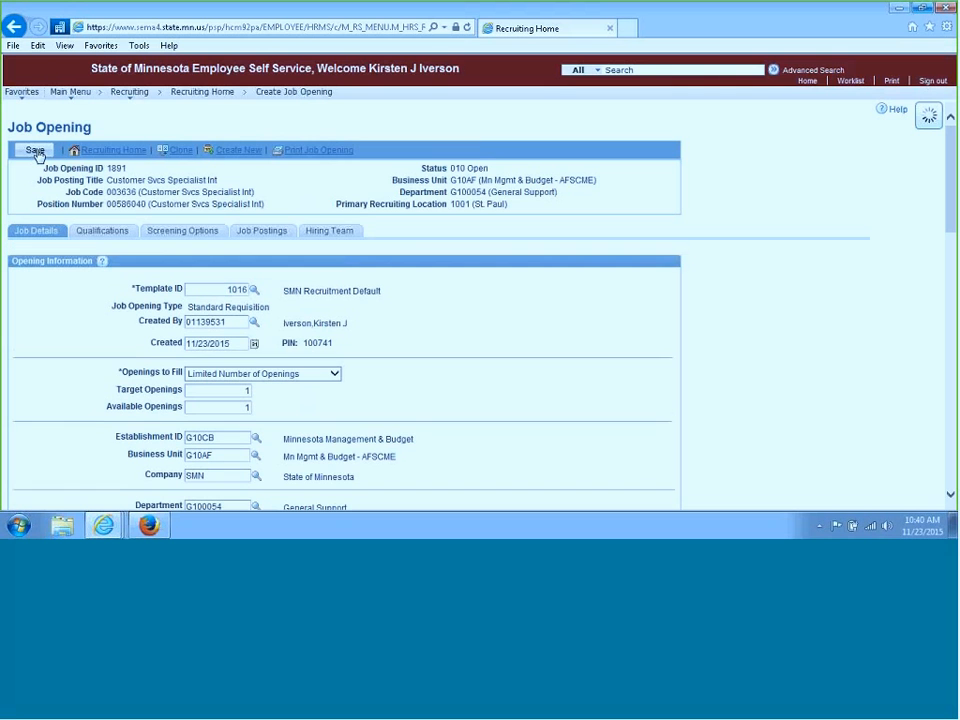